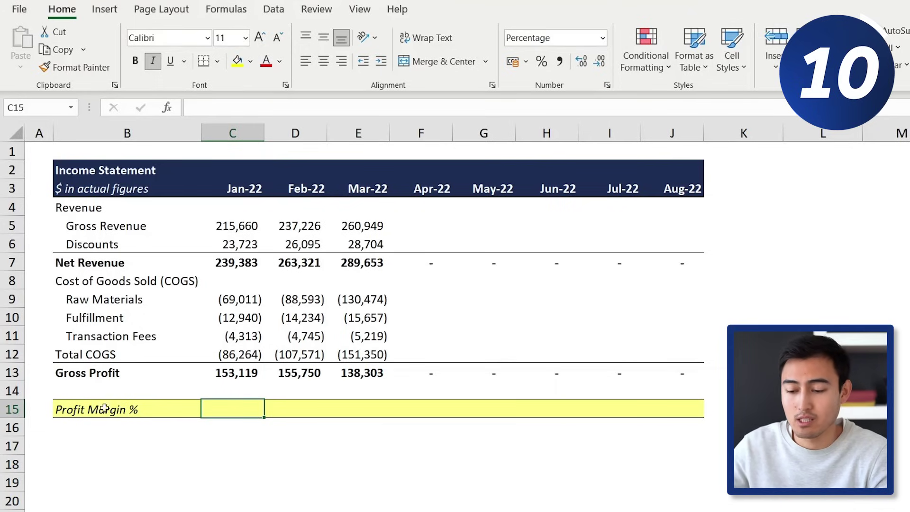
Enter =C7/C13 in C15 as the Jan-22 profit margin
{"action": "type", "text": "="}
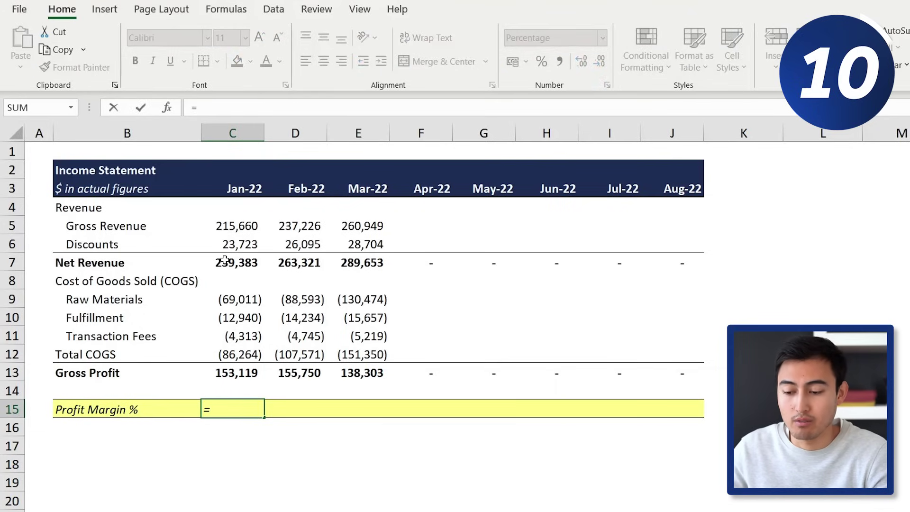
{"action": "left_click", "coordinate": [225, 260]}
{"action": "type", "text": "/"}
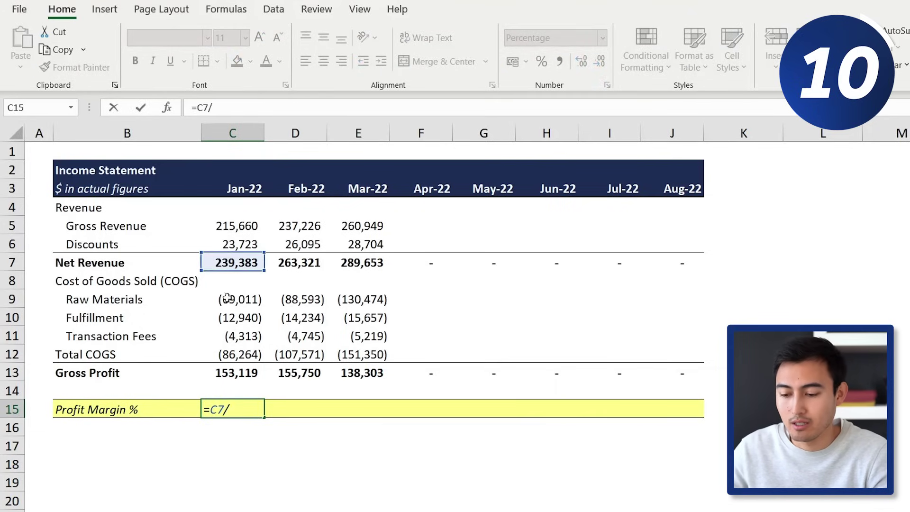
{"action": "left_click", "coordinate": [234, 369]}
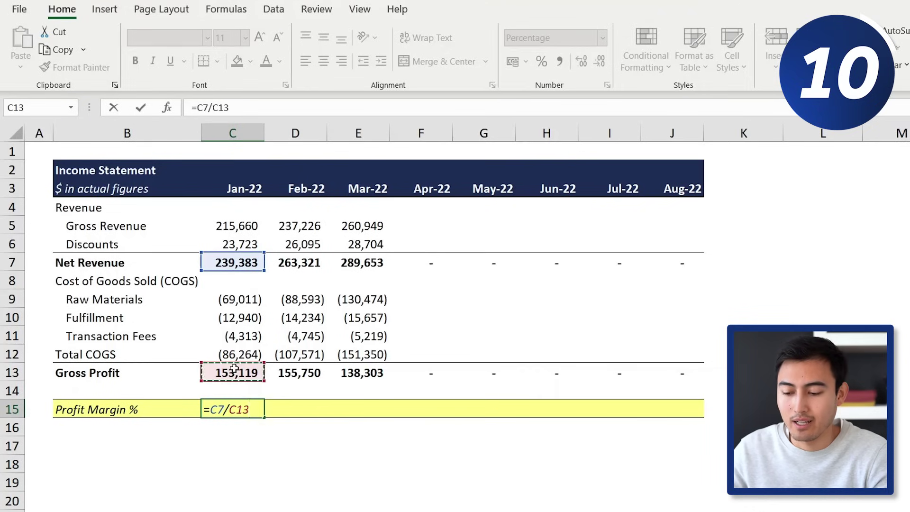
{"action": "key", "text": "Return"}
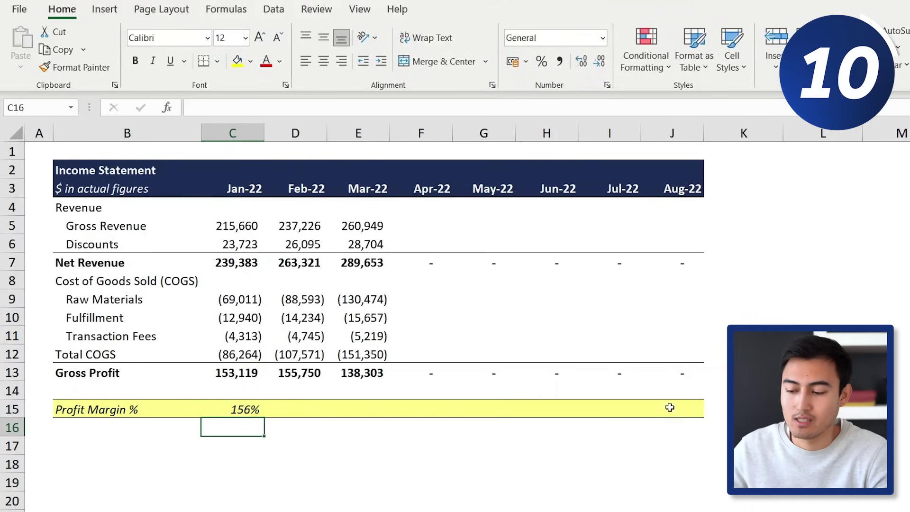
Fill the margin formula across C15:J15 to Aug-22 and inspect Apr-22's #DIV/0! result
{"action": "key", "text": "Up"}
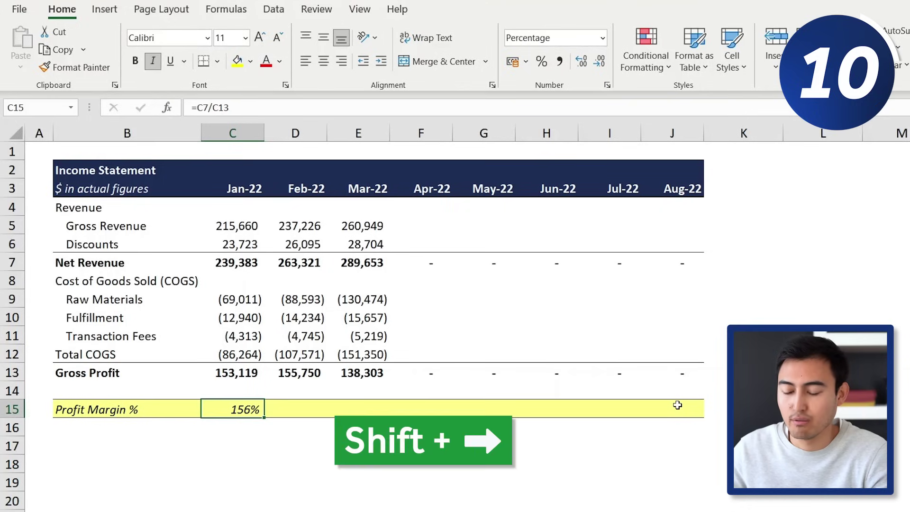
{"action": "key", "text": "shift+Right"}
{"action": "key", "text": "shift+Right"}
{"action": "key", "text": "shift+Right"}
{"action": "key", "text": "shift+Right"}
{"action": "key", "text": "shift+Right"}
{"action": "key", "text": "shift+Right"}
{"action": "key", "text": "shift+Right"}
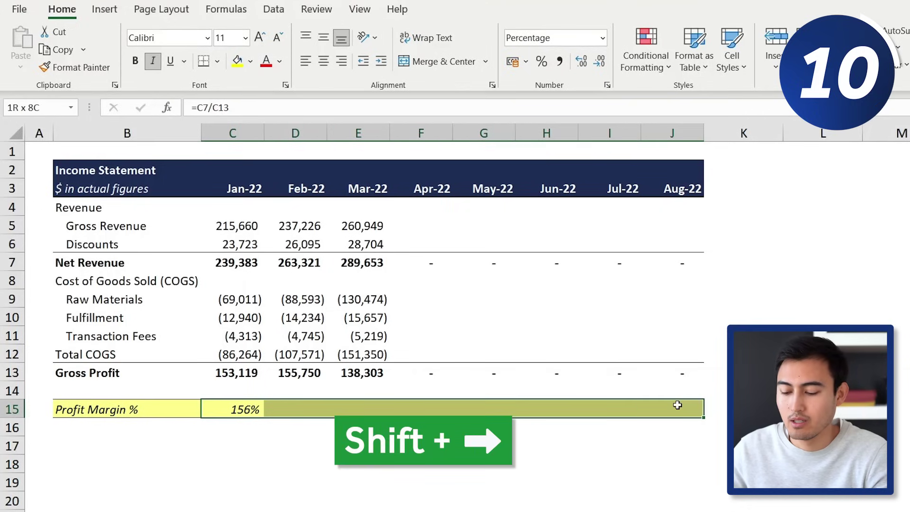
{"action": "key", "text": "ctrl+r"}
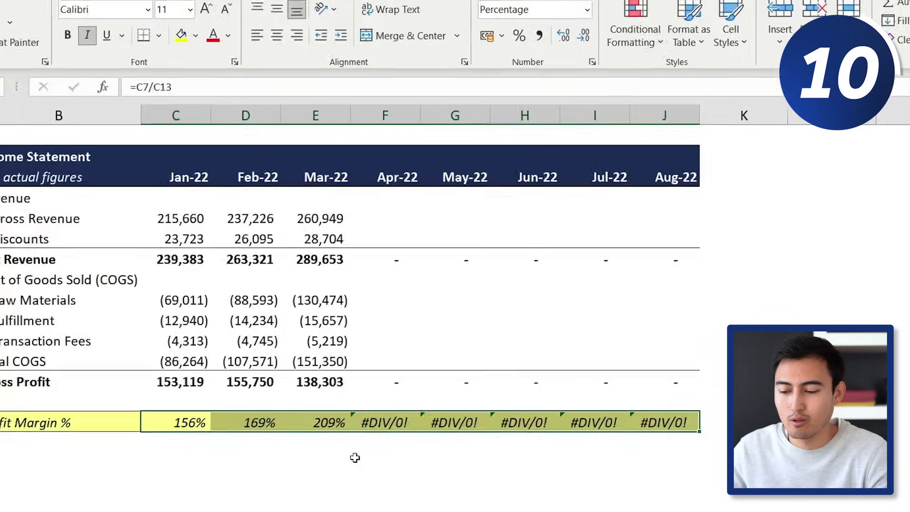
{"action": "left_click", "coordinate": [419, 410]}
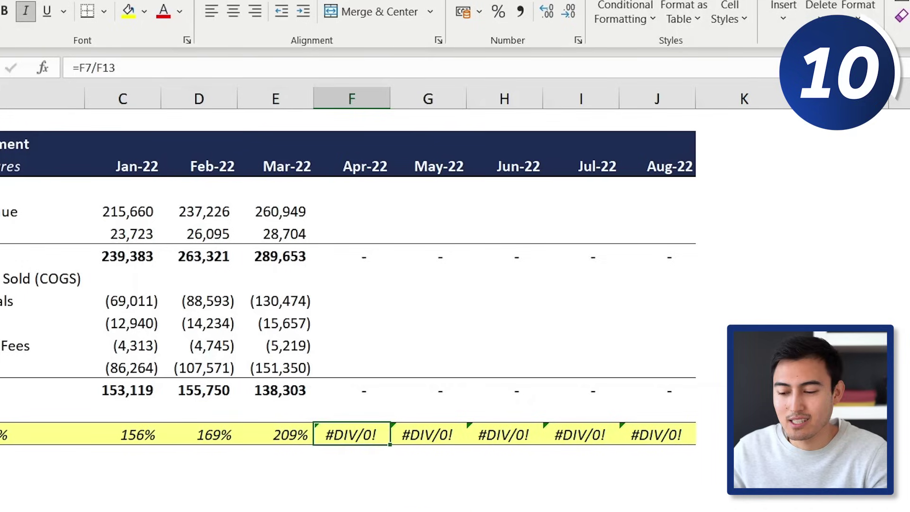
Change the Jan-22 margin formula to =IFERROR(C7/C13,"")
{"action": "left_click", "coordinate": [428, 511]}
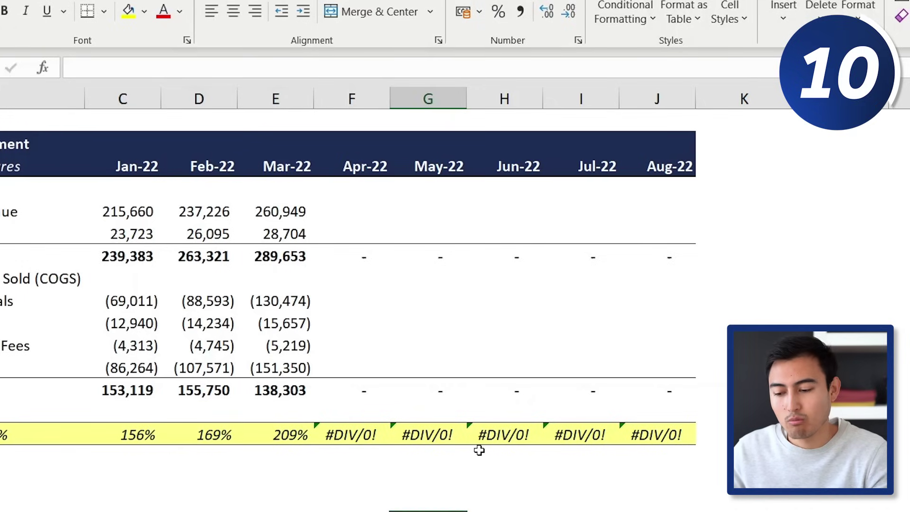
{"action": "left_click", "coordinate": [110, 435]}
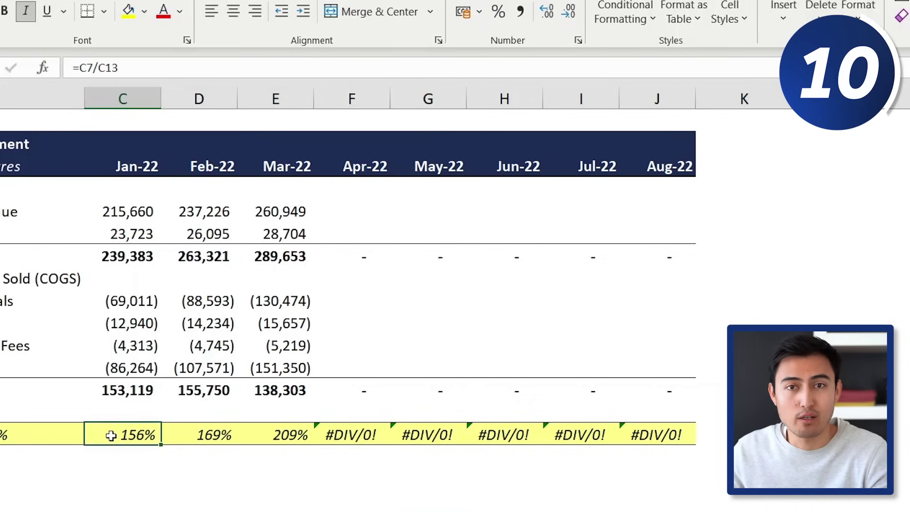
{"action": "left_click", "coordinate": [71, 70]}
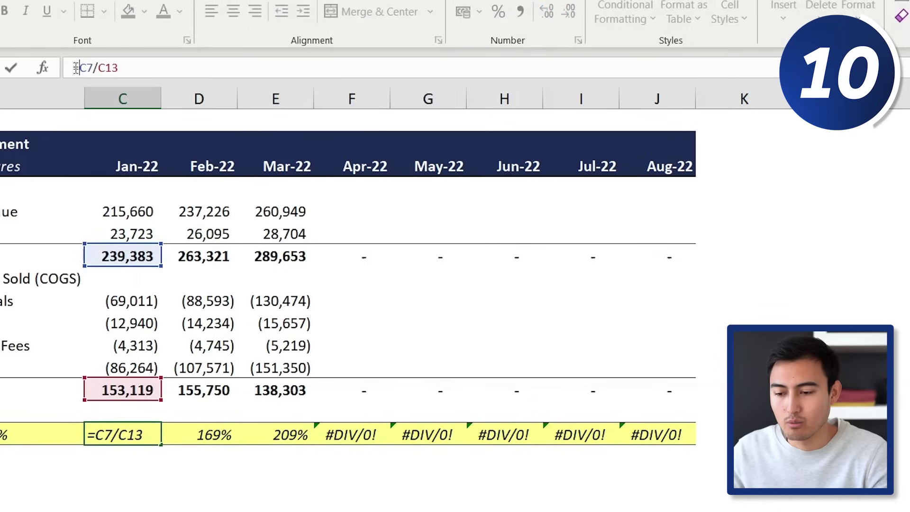
{"action": "type", "text": "ifeo"}
{"action": "key", "text": "BackSpace"}
{"action": "type", "text": "rr"}
{"action": "key", "text": "Tab"}
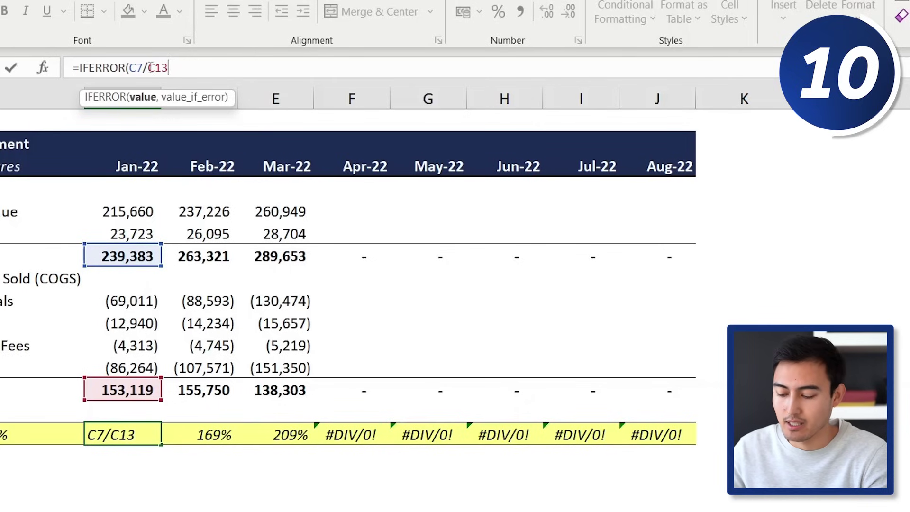
{"action": "type", "text": ","}
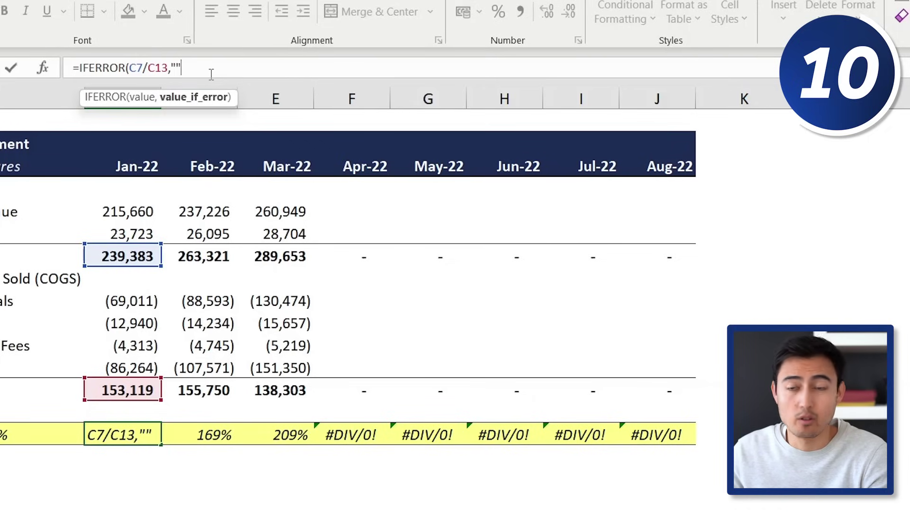
{"action": "type", "text": "\"\""}
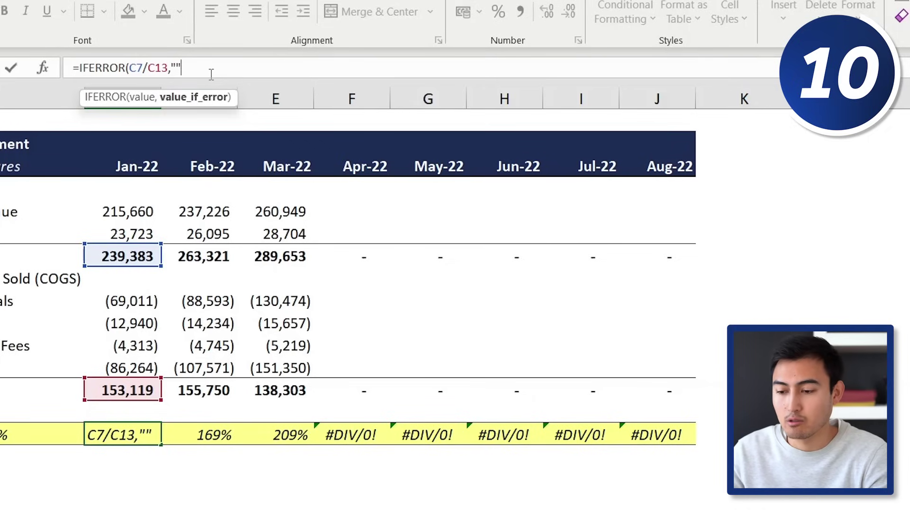
{"action": "type", "text": ")"}
{"action": "key", "text": "Return"}
Fill the IFERROR margin formula across all months to Aug-22
{"action": "key", "text": "Up"}
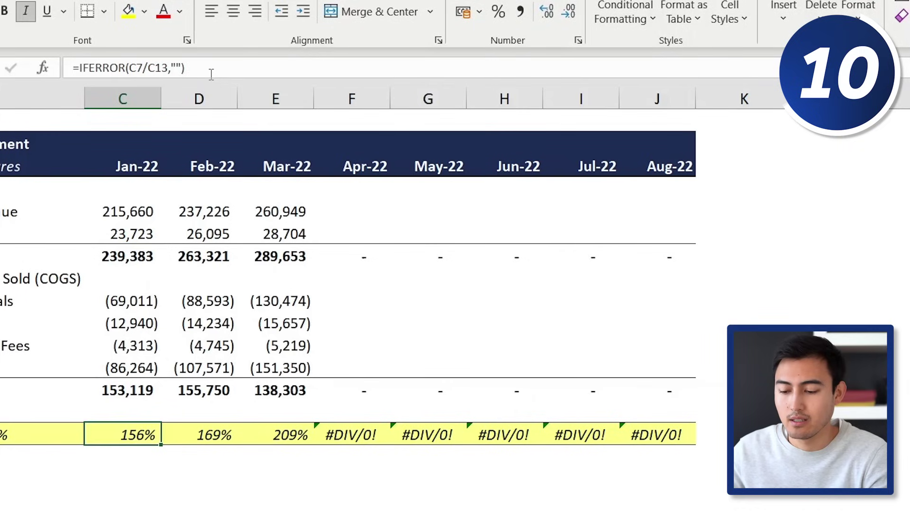
{"action": "key", "text": "shift+Right"}
{"action": "key", "text": "ctrl+shift+Right"}
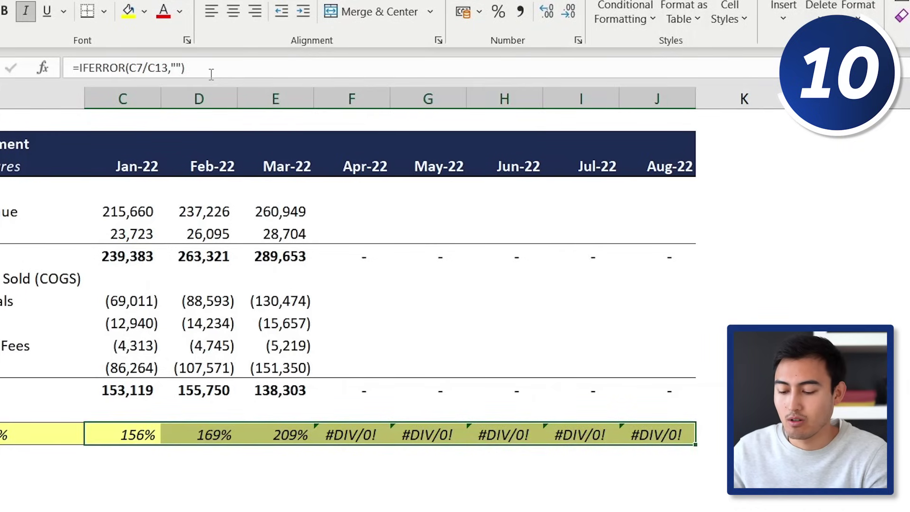
{"action": "key", "text": "ctrl+Return"}
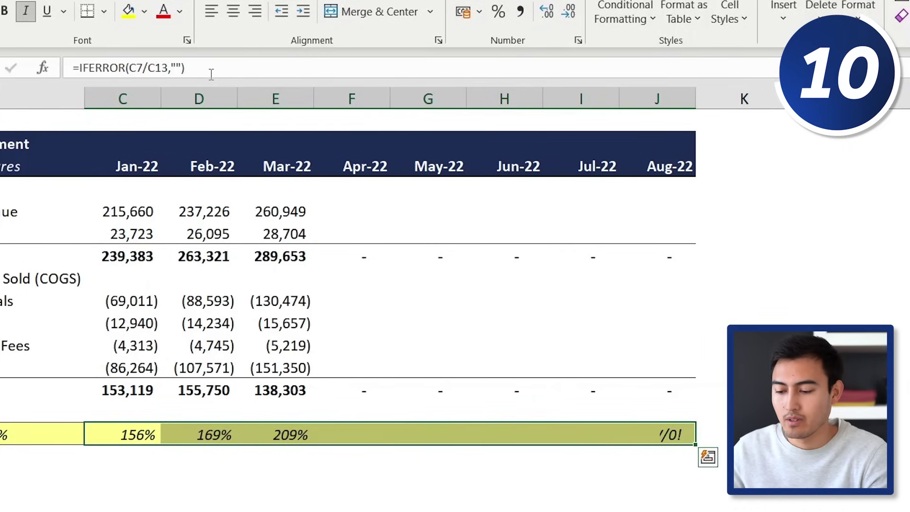
{"action": "left_click", "coordinate": [417, 300]}
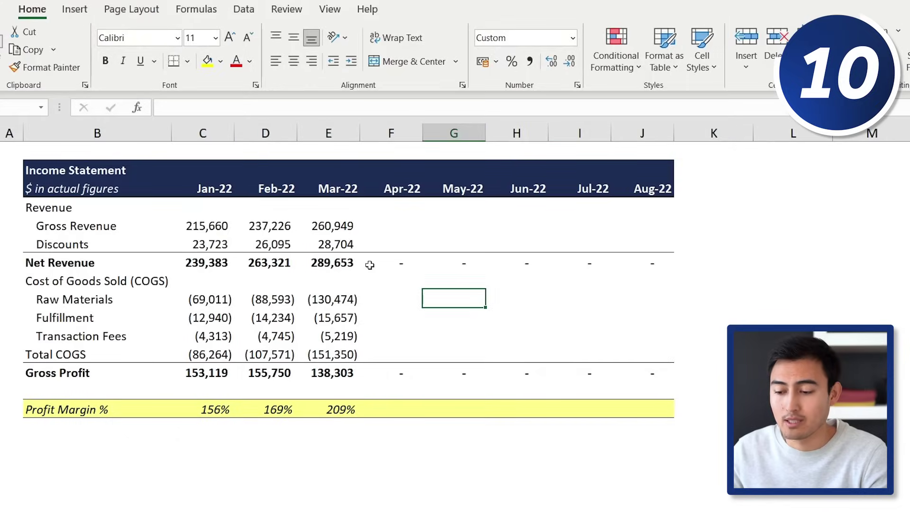
Enter a test Net Revenue of 5 for Apr-22 in F7
{"action": "left_click", "coordinate": [370, 265]}
{"action": "type", "text": "5"}
{"action": "key", "text": "Return"}
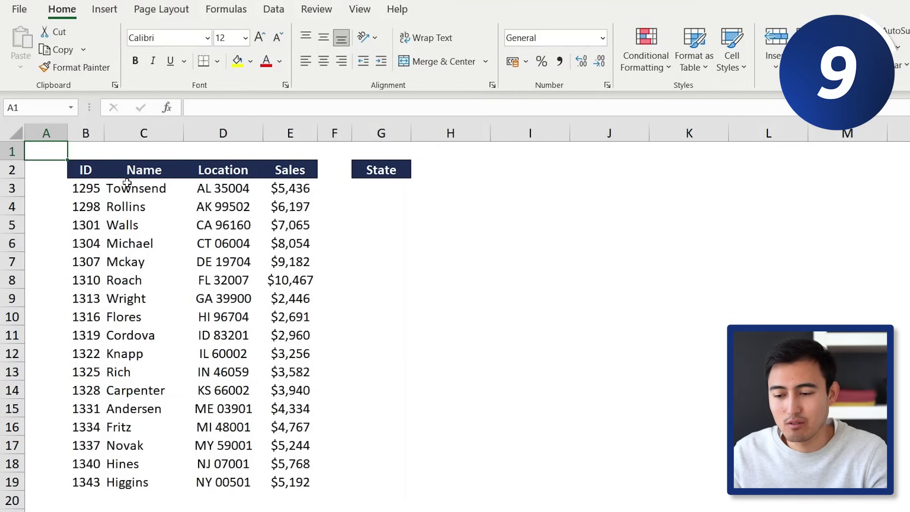
Enter =LEFT(D3,2) in G3 so the first State shows AL from 'AL 35004'
{"action": "left_click", "coordinate": [221, 142]}
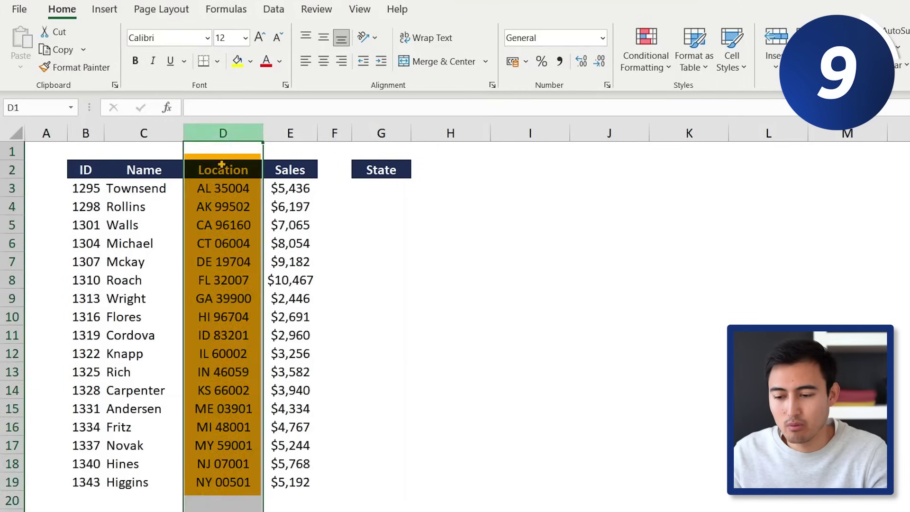
{"action": "left_click", "coordinate": [210, 192]}
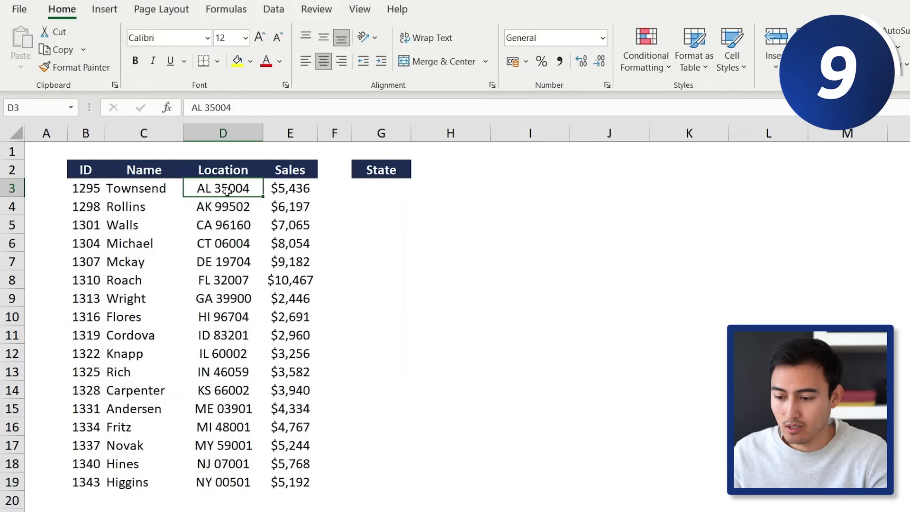
{"action": "left_click", "coordinate": [367, 191]}
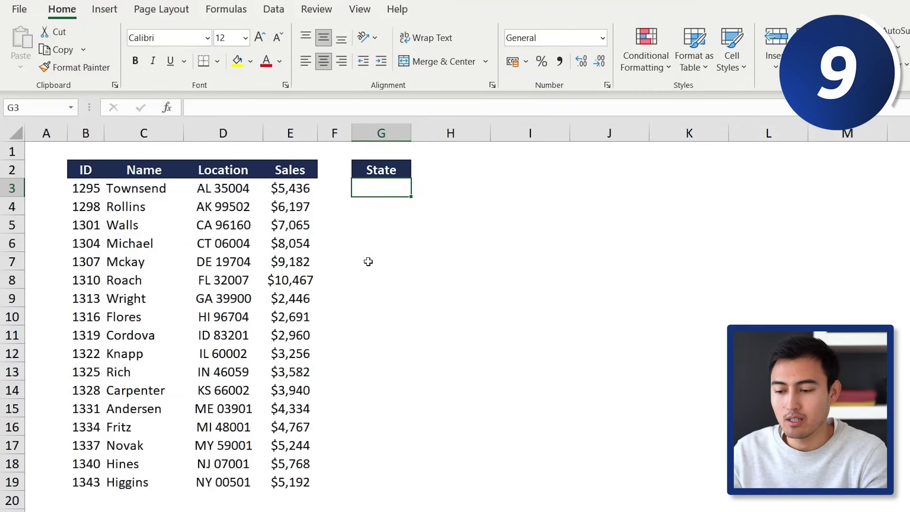
{"action": "type", "text": "=left"}
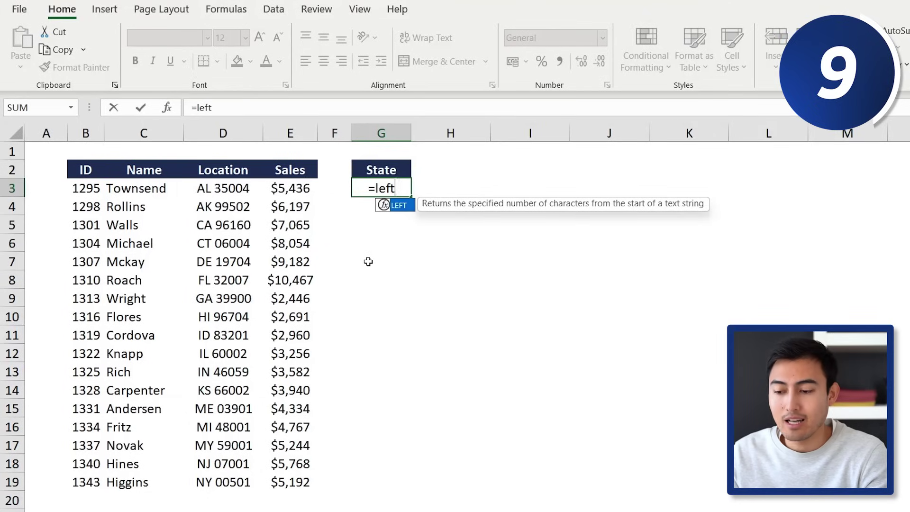
{"action": "key", "text": "Tab"}
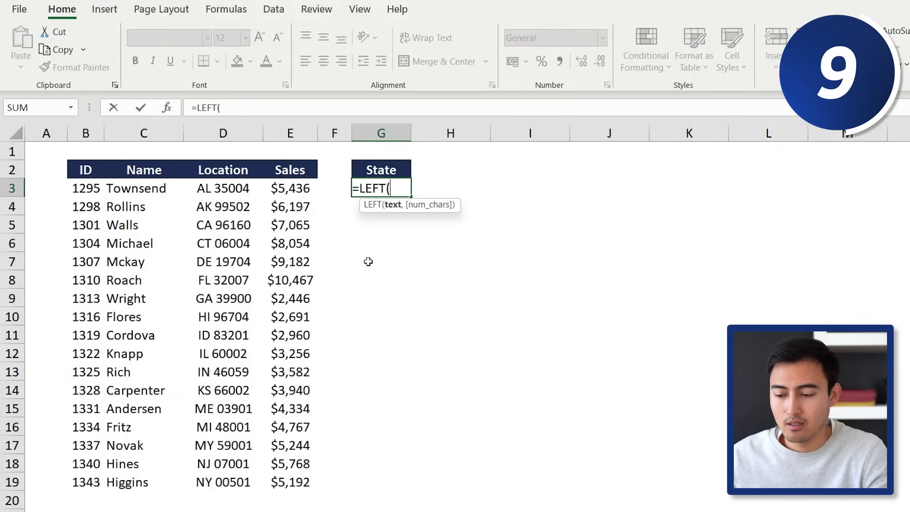
{"action": "left_click", "coordinate": [214, 186]}
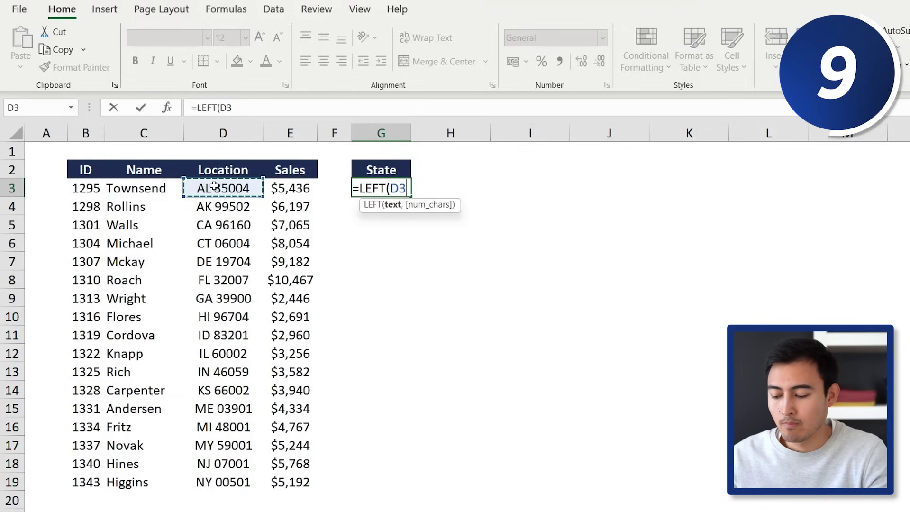
{"action": "type", "text": ","}
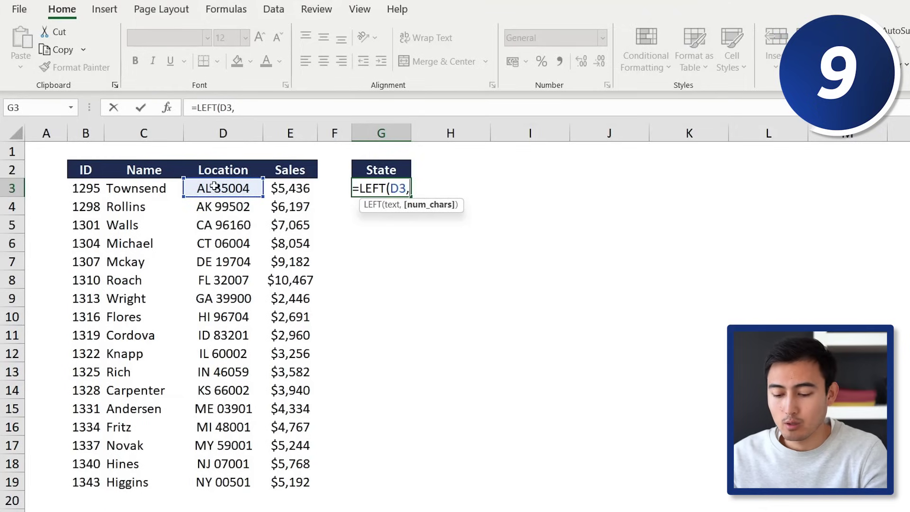
{"action": "type", "text": "2"}
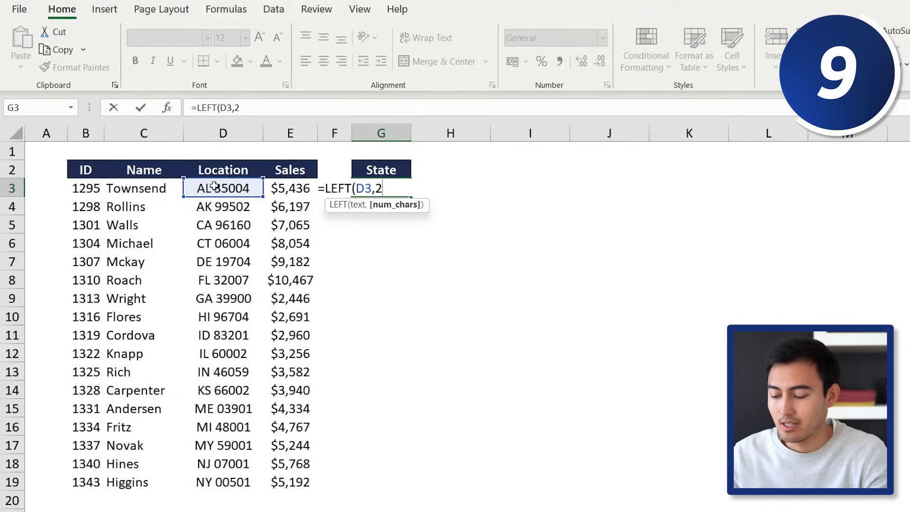
{"action": "key", "text": "Return"}
{"action": "key", "text": "Up"}
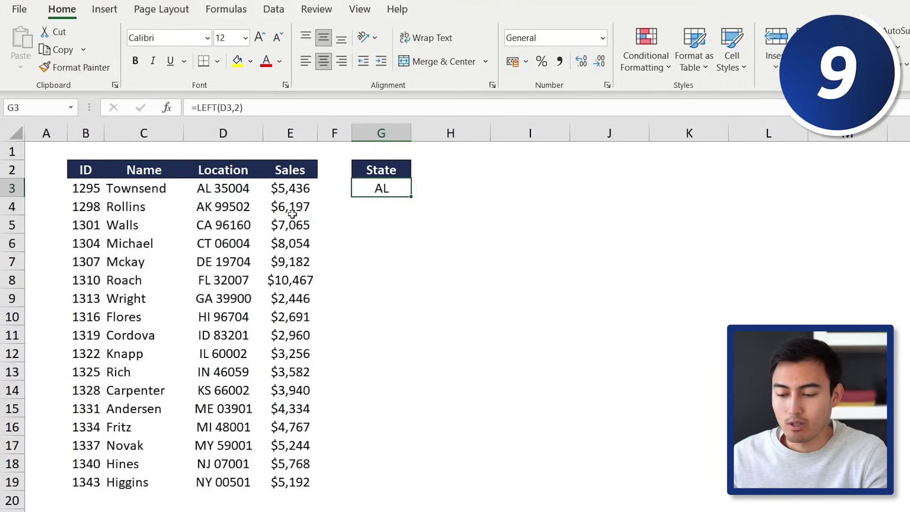
Copy =LEFT(D3,2) down G3:G19, then check G4's formula without changing it
{"action": "key", "text": "shift+Down"}
{"action": "key", "text": "shift+Down"}
{"action": "key", "text": "shift+Down"}
{"action": "key", "text": "shift+Down"}
{"action": "key", "text": "shift+Down"}
{"action": "key", "text": "shift+Down"}
{"action": "key", "text": "shift+Down"}
{"action": "key", "text": "shift+Down"}
{"action": "key", "text": "shift+Down"}
{"action": "key", "text": "shift+Down"}
{"action": "key", "text": "shift+Down"}
{"action": "key", "text": "shift+Down"}
{"action": "key", "text": "shift+Down"}
{"action": "key", "text": "shift+Down"}
{"action": "key", "text": "shift+Down"}
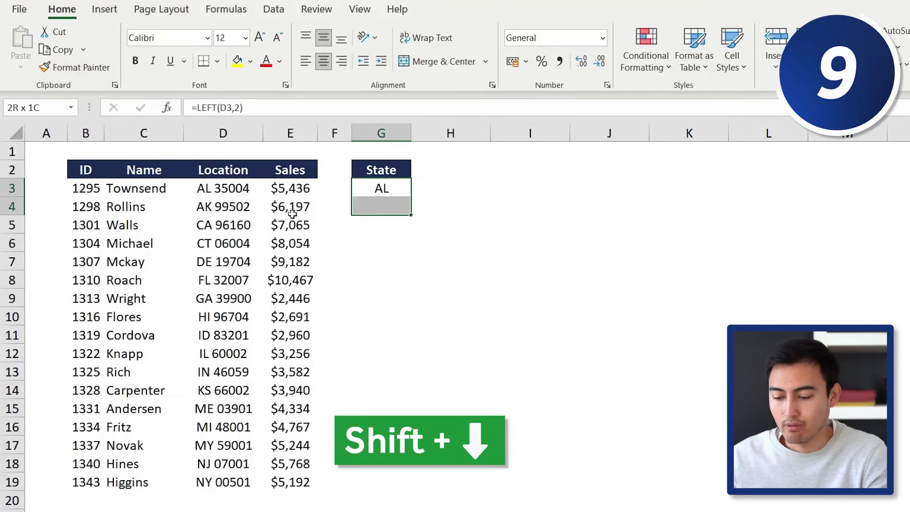
{"action": "key", "text": "shift+Down"}
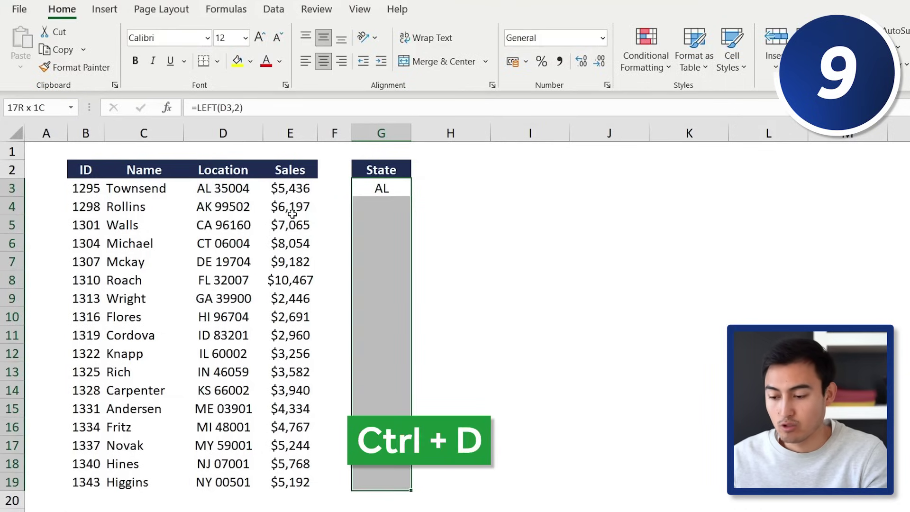
{"action": "key", "text": "ctrl+d"}
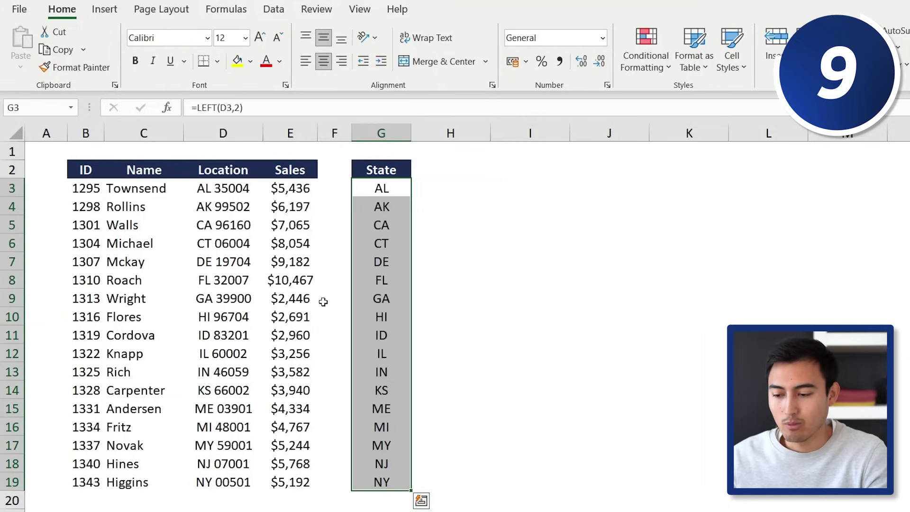
{"action": "key", "text": "Down"}
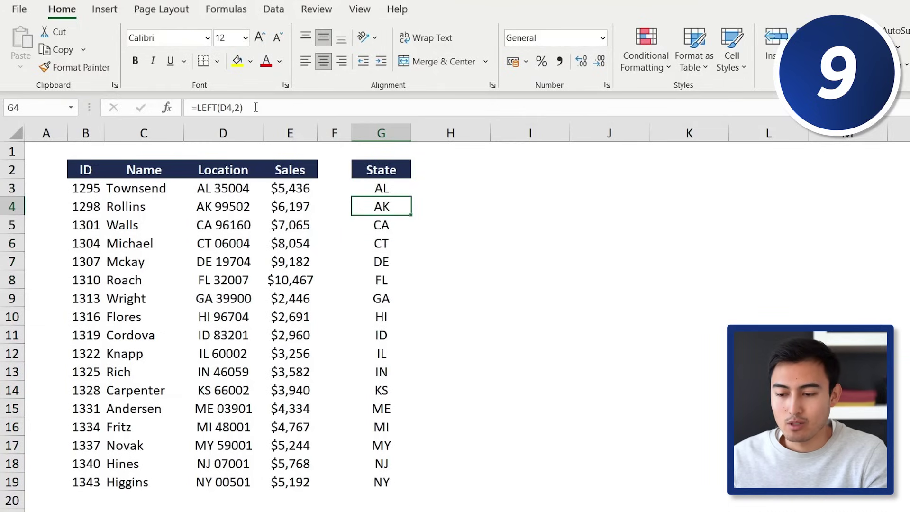
{"action": "key", "text": "F2"}
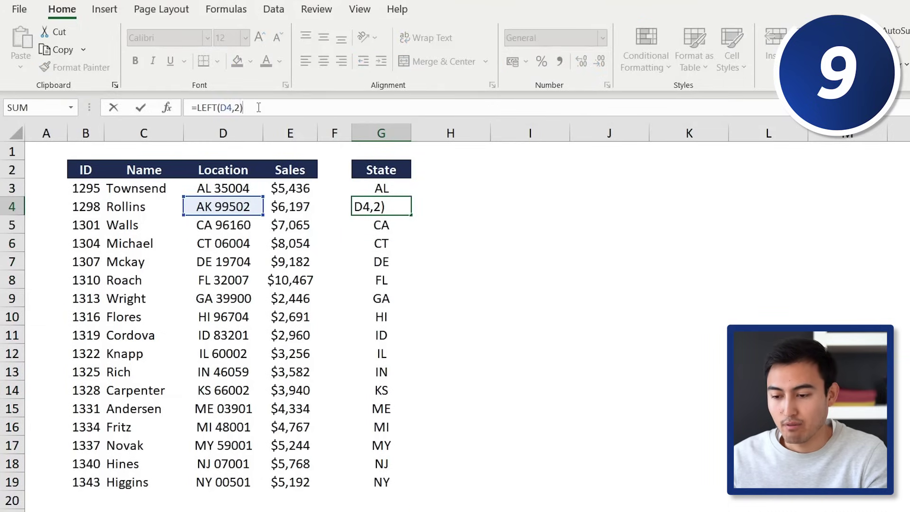
{"action": "key", "text": "Escape"}
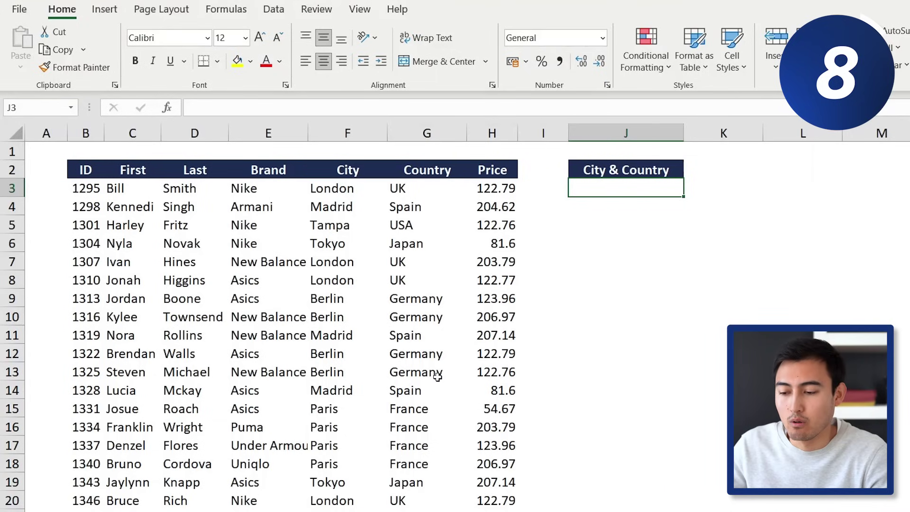
Enter =F3&", "&G3 in J3 so it reads London, UK
{"action": "left_click", "coordinate": [347, 133]}
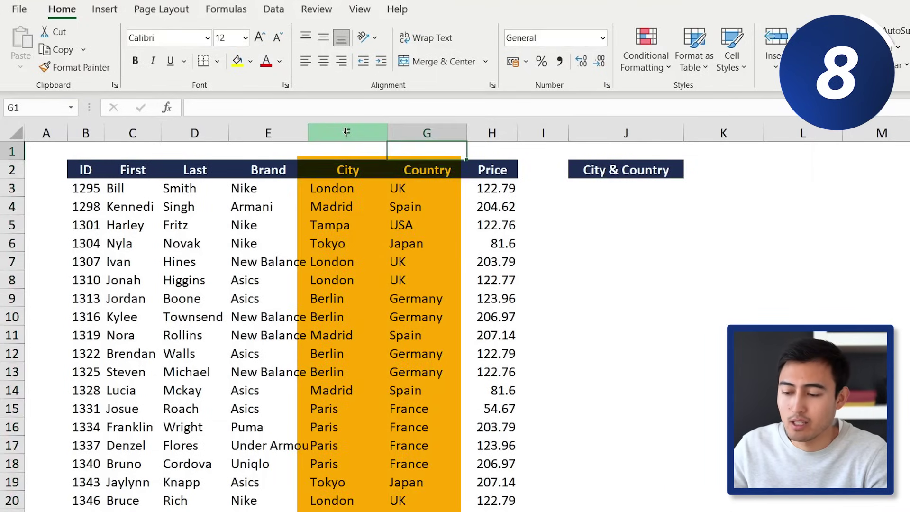
{"action": "key", "text": "Right"}
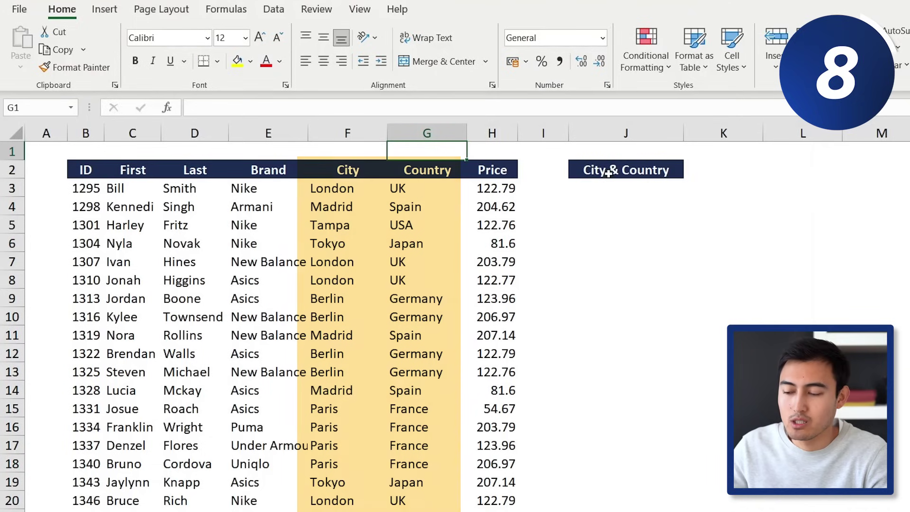
{"action": "left_click", "coordinate": [637, 185]}
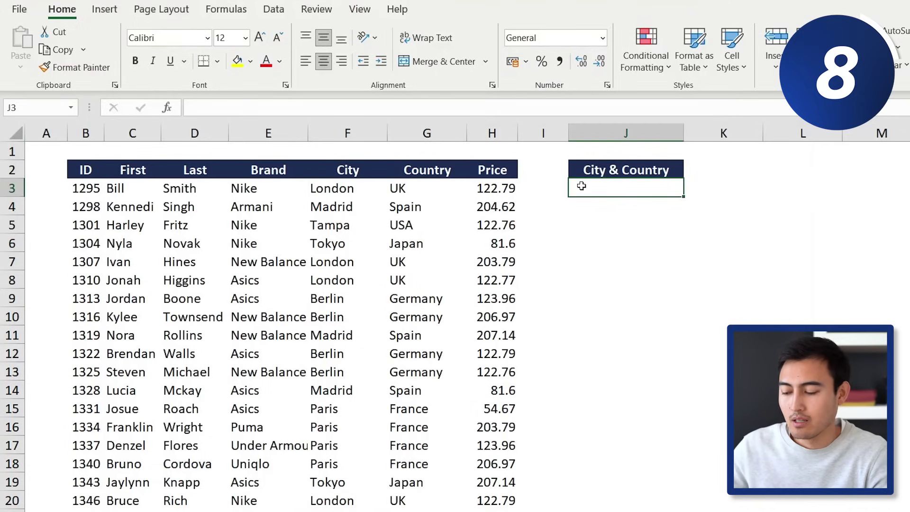
{"action": "type", "text": "=con"}
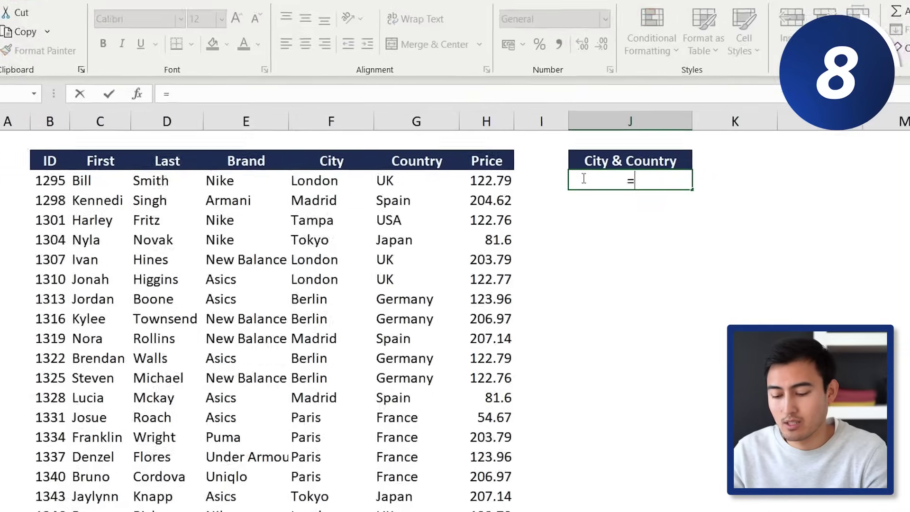
{"action": "type", "text": "ca"}
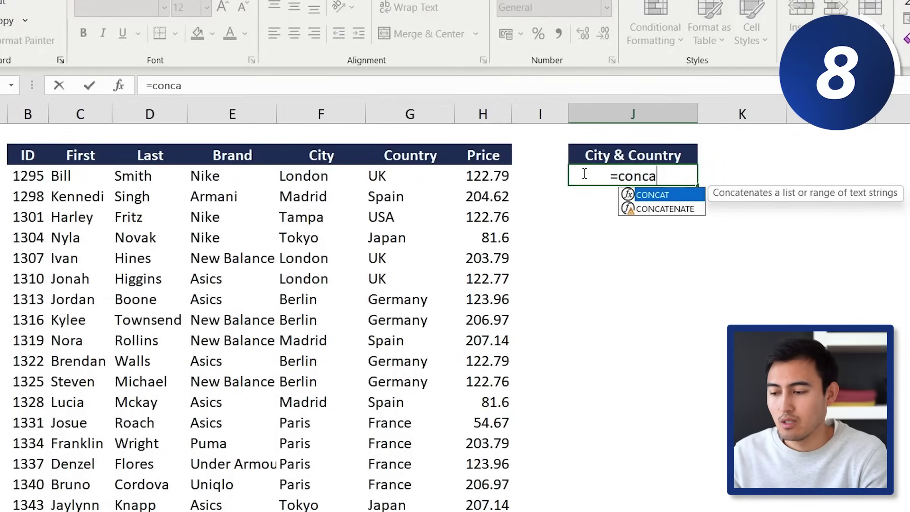
{"action": "key", "text": "Down"}
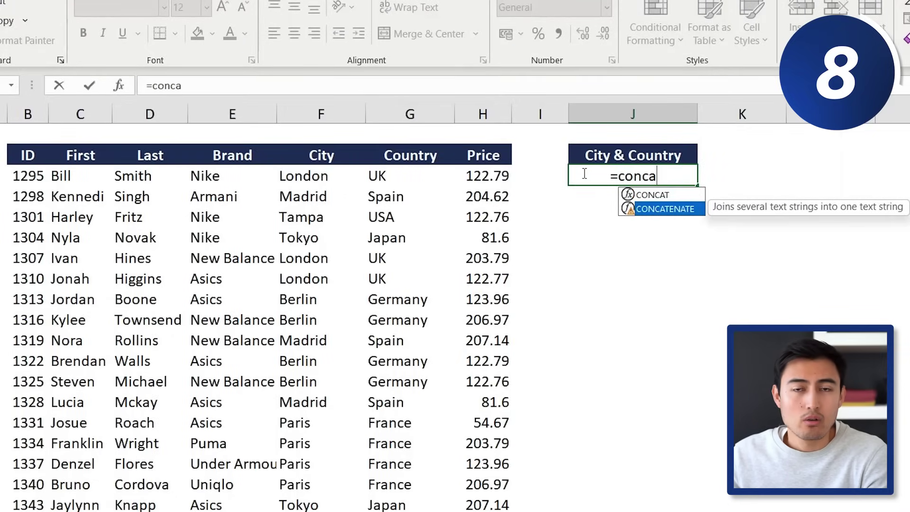
{"action": "key", "text": "Escape"}
{"action": "key", "text": "Escape"}
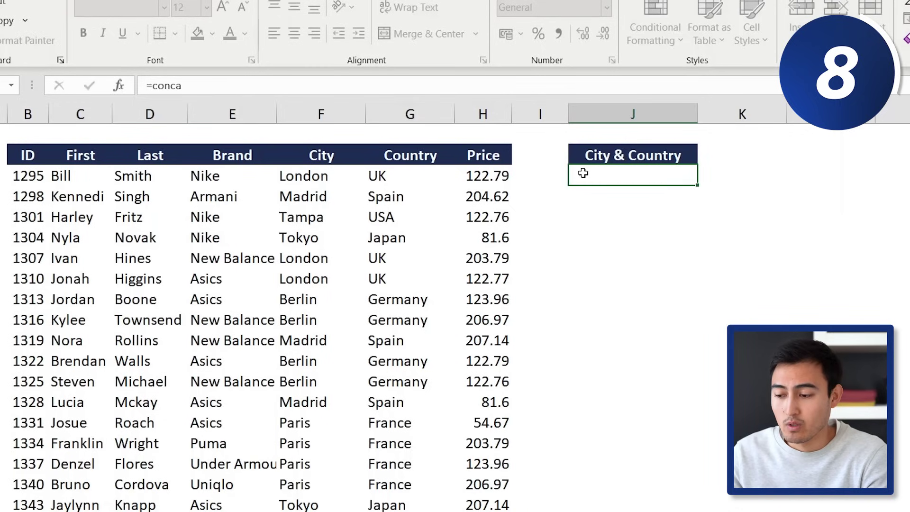
{"action": "type", "text": "="}
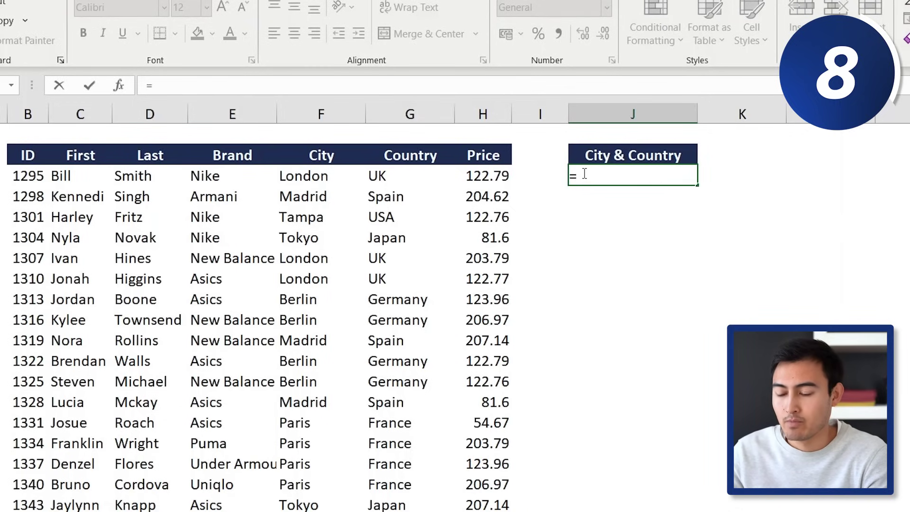
{"action": "key", "text": "Left"}
{"action": "key", "text": "Left"}
{"action": "key", "text": "Left"}
{"action": "key", "text": "Left"}
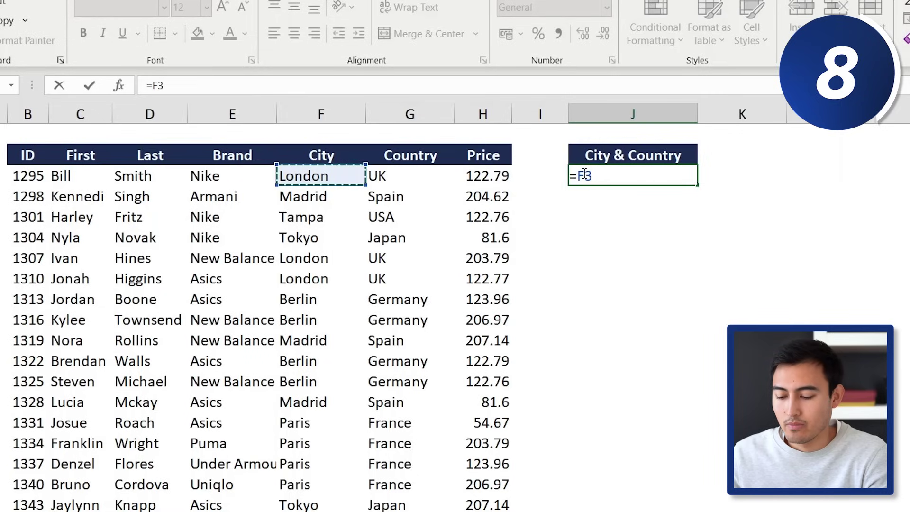
{"action": "type", "text": "&\","}
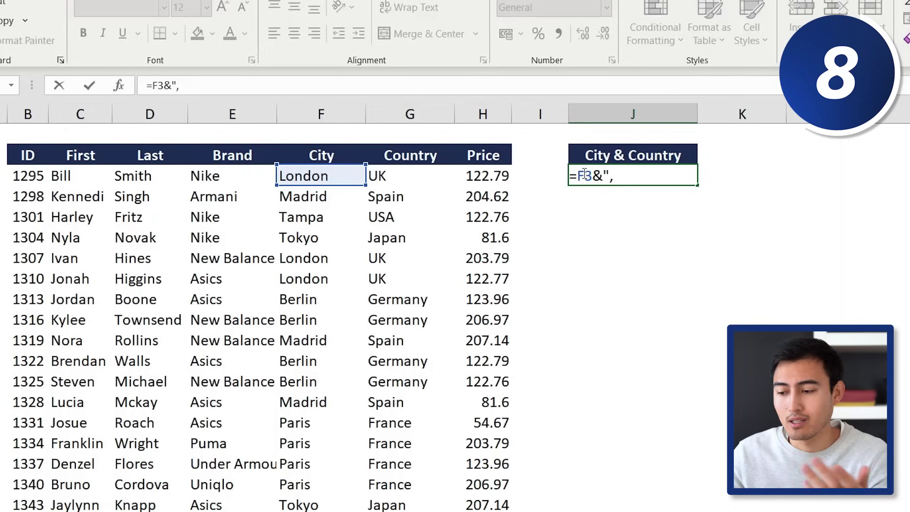
{"action": "type", "text": "\"&"}
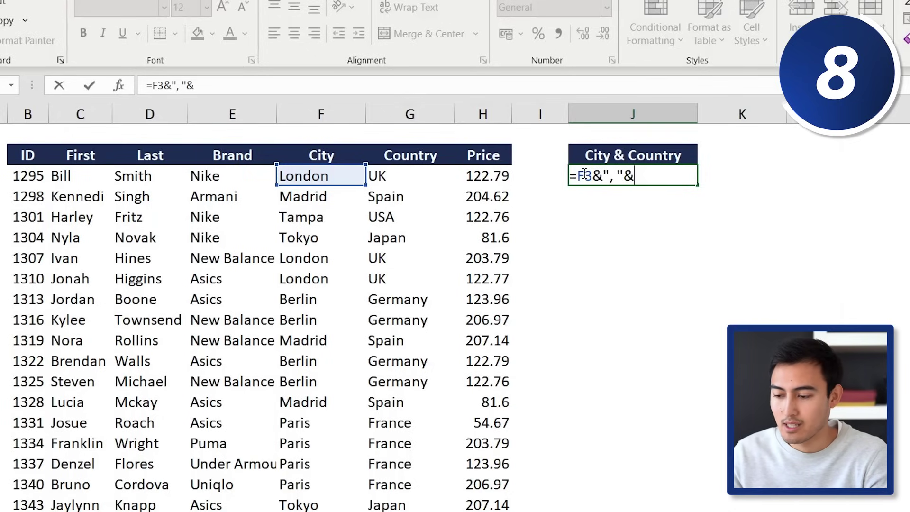
{"action": "left_click", "coordinate": [387, 178]}
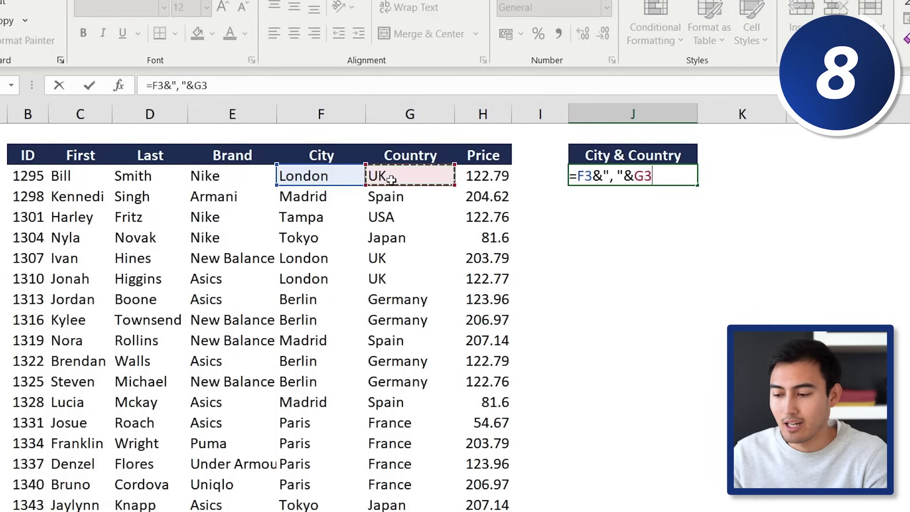
{"action": "key", "text": "Return"}
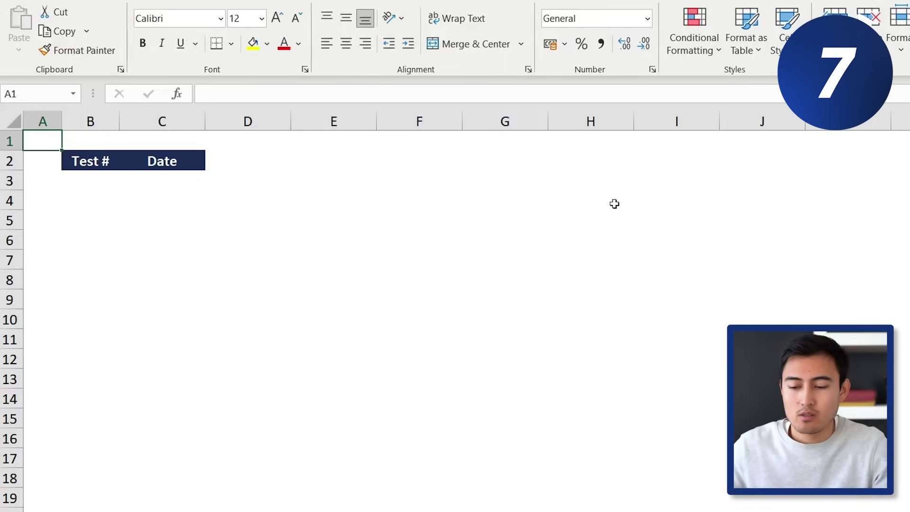
Enter =SEQUENCE(50) in B3 so Test # values 1 to 50 spill down
{"action": "key", "text": "Right"}
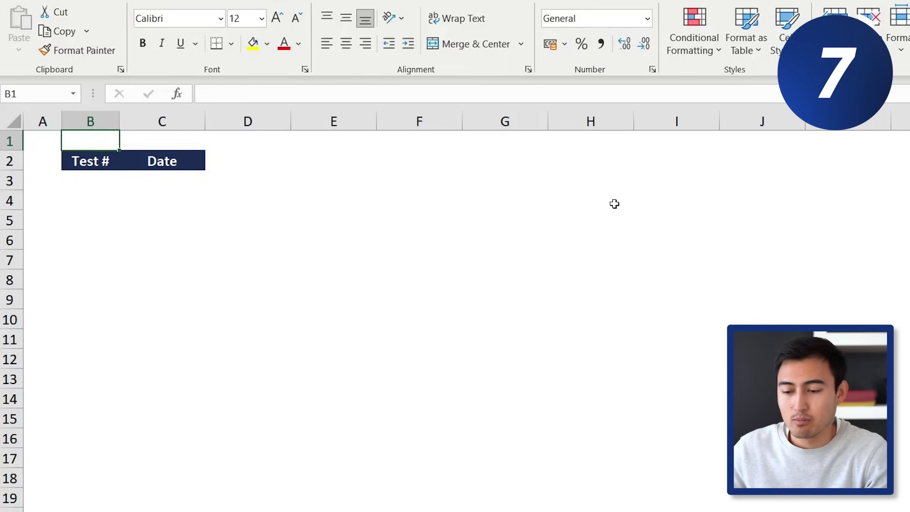
{"action": "key", "text": "Down"}
{"action": "key", "text": "Down"}
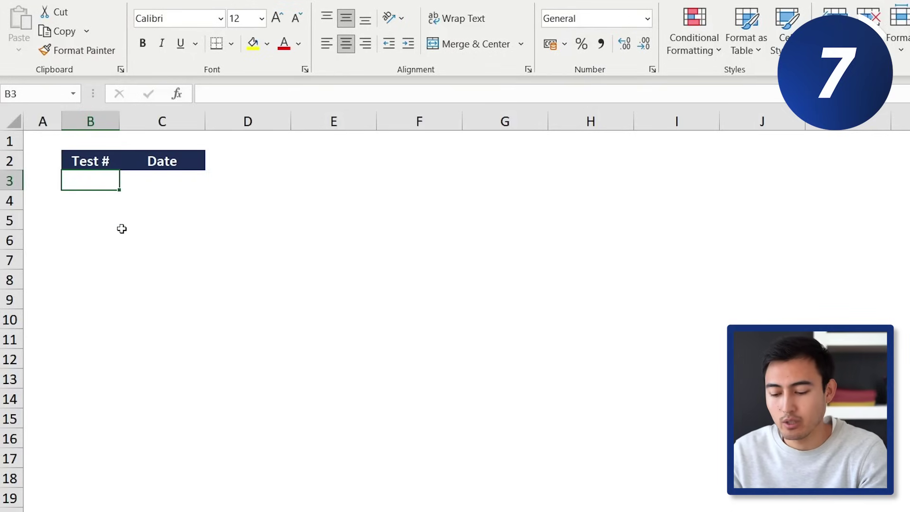
{"action": "type", "text": "=sequ"}
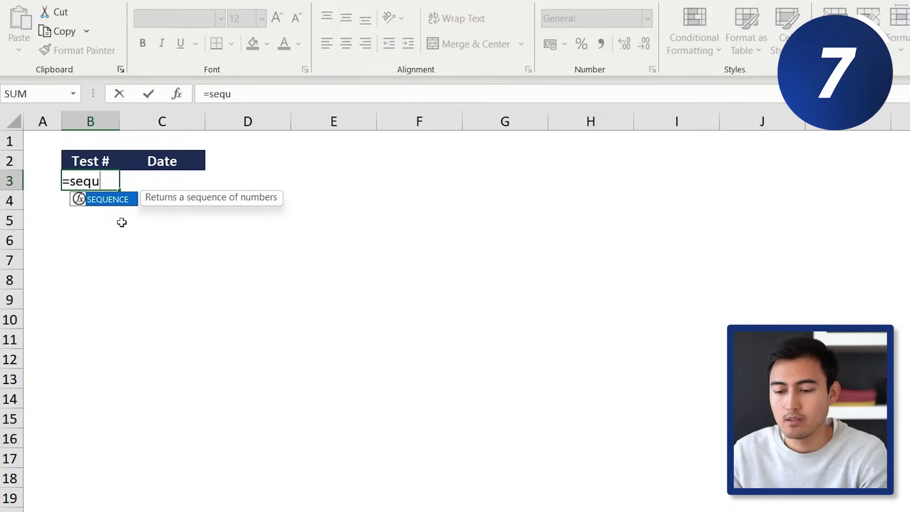
{"action": "key", "text": "Tab"}
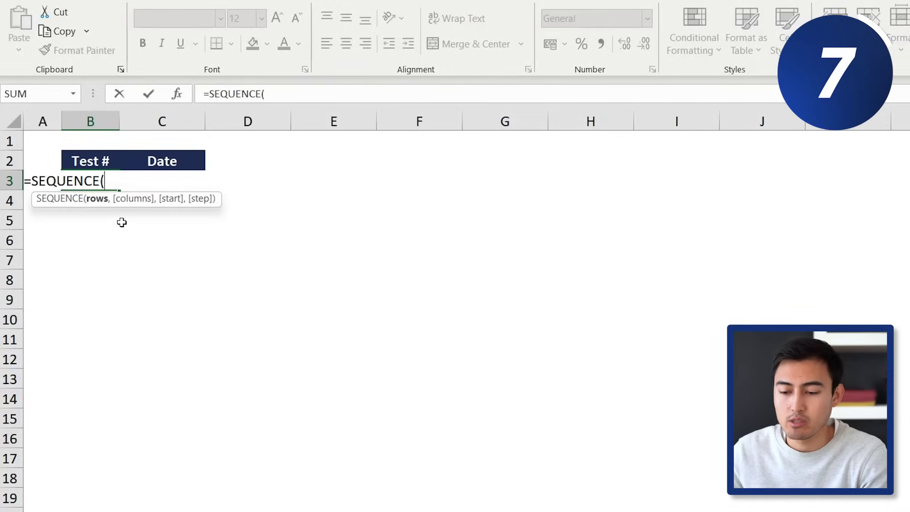
{"action": "type", "text": "50"}
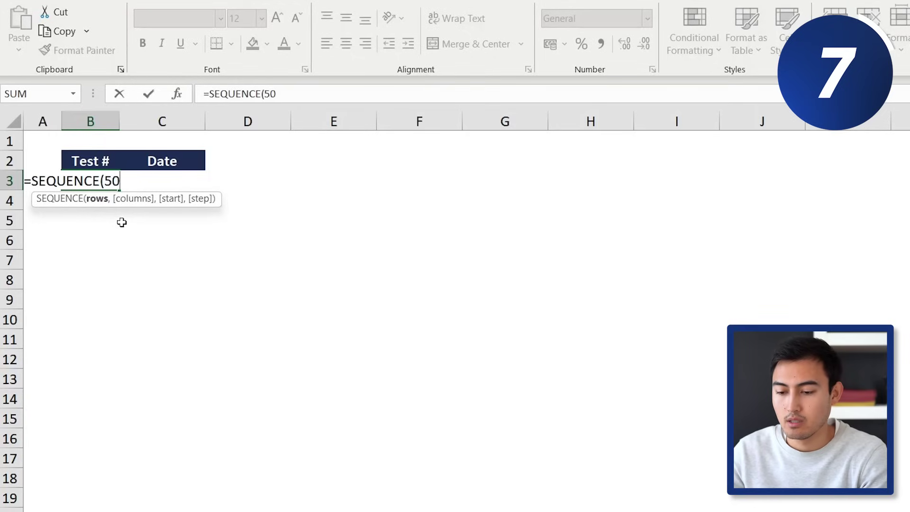
{"action": "type", "text": ")"}
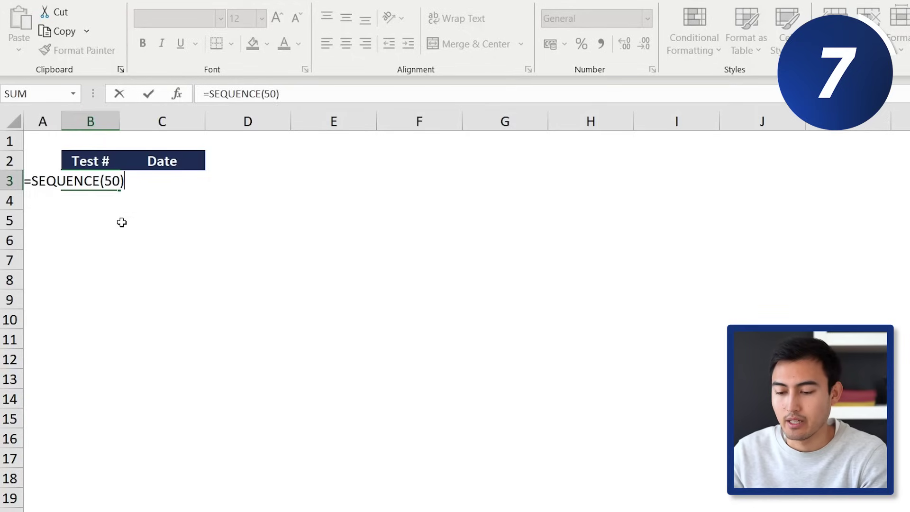
{"action": "key", "text": "Return"}
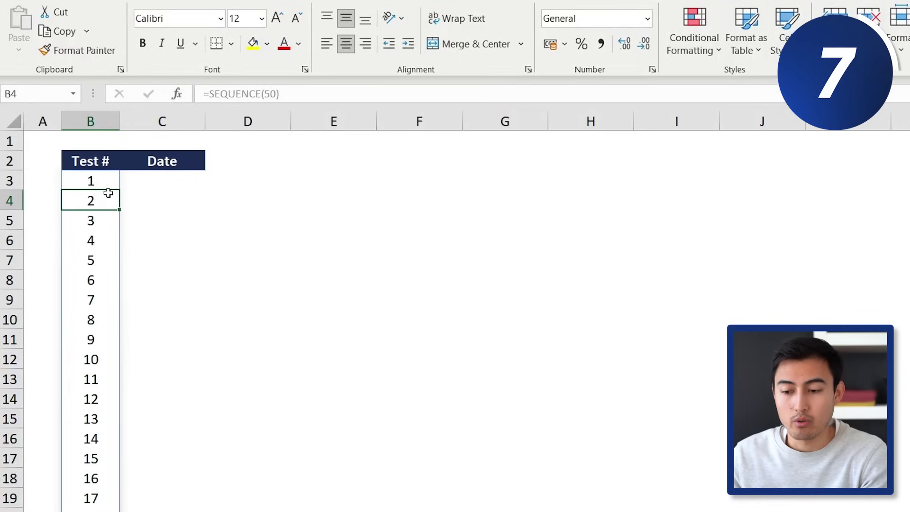
{"action": "key", "text": "Up"}
{"action": "key", "text": "Right"}
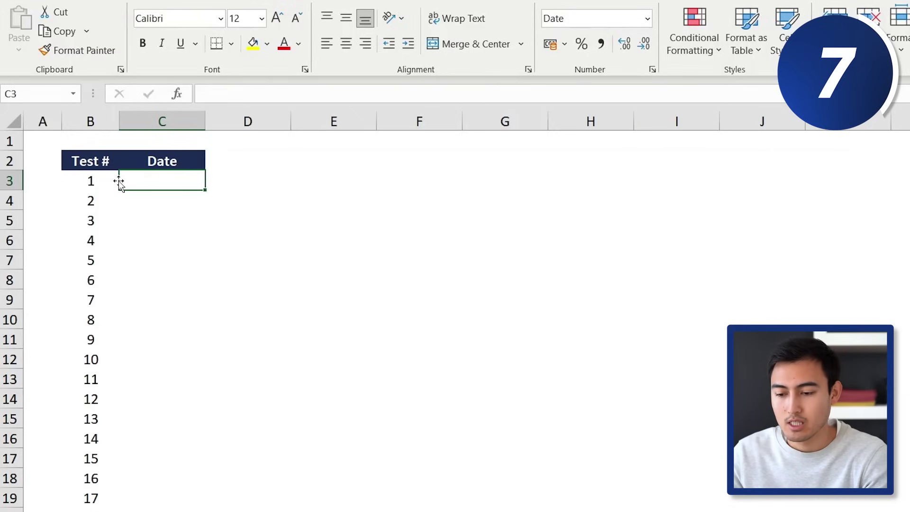
Enter =SEQUENCE(50,,DATE(2023,01,01),7) in C3 to spill weekly dates from 01/01/2023
{"action": "type", "text": "=sequ"}
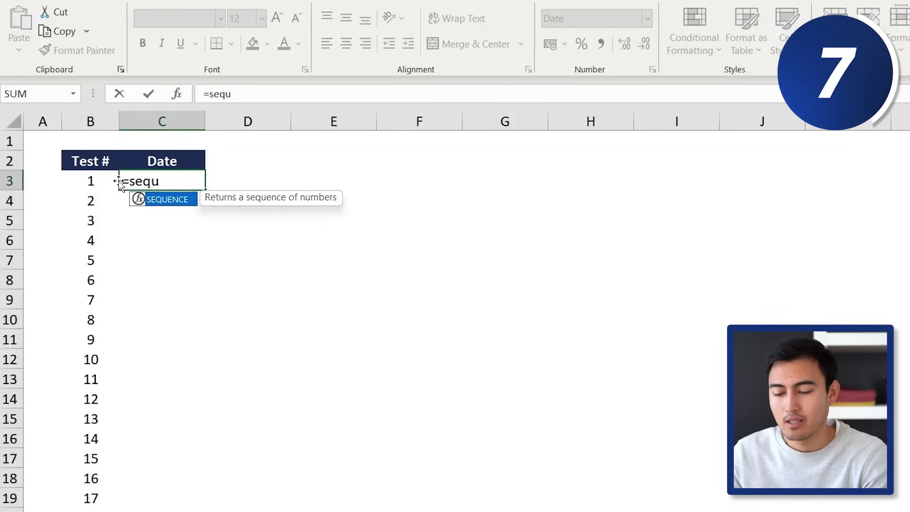
{"action": "key", "text": "Tab"}
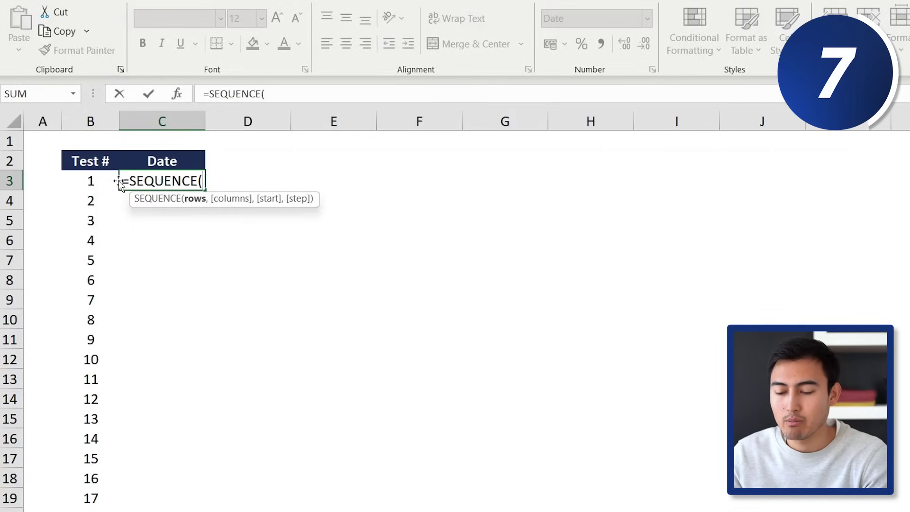
{"action": "type", "text": "50,"}
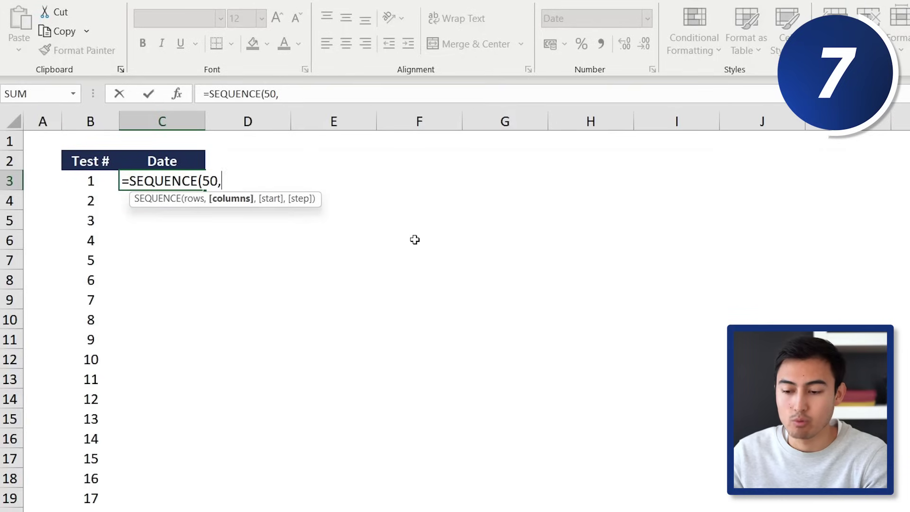
{"action": "type", "text": ","}
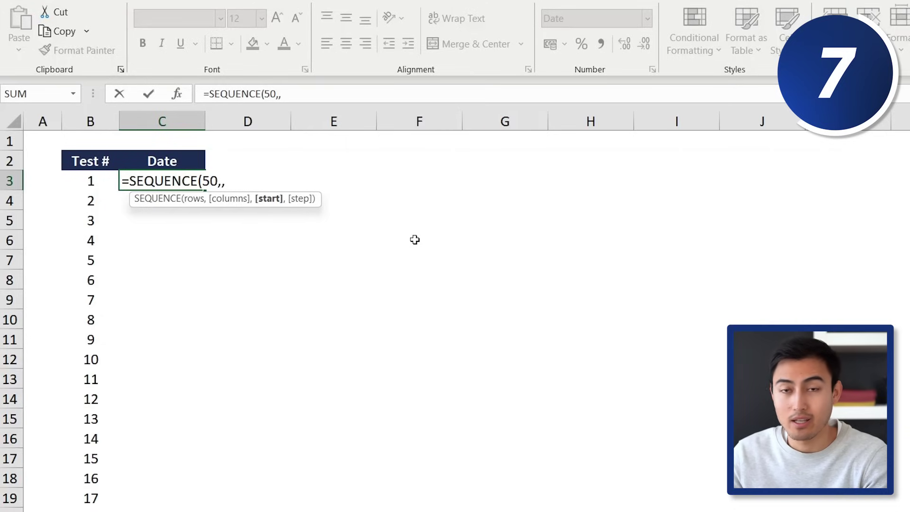
{"action": "type", "text": "da"}
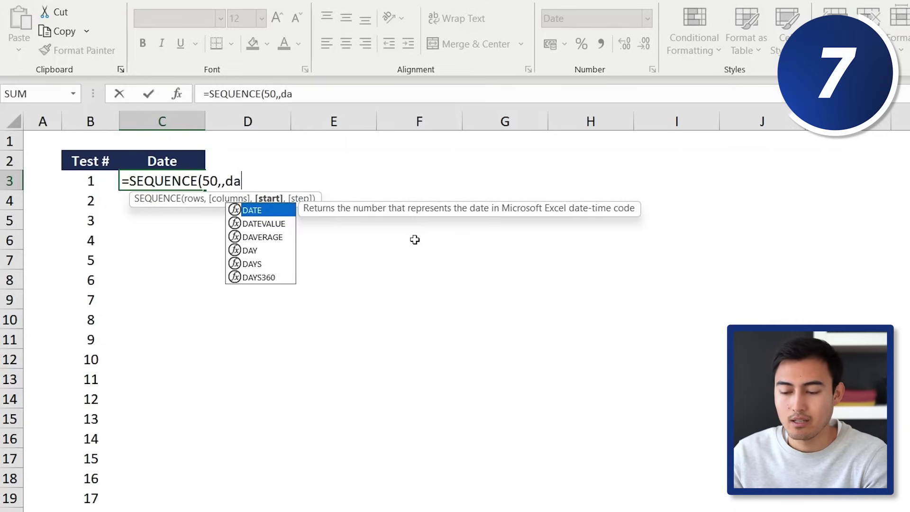
{"action": "key", "text": "Tab"}
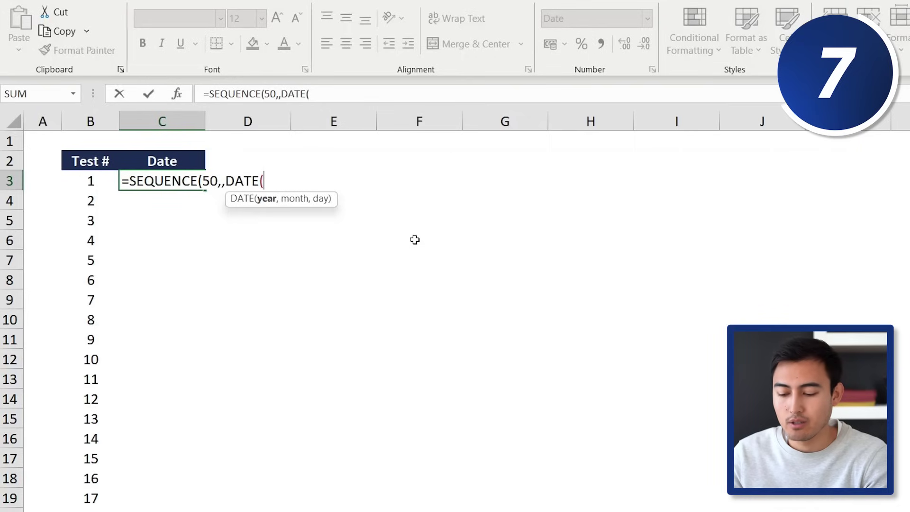
{"action": "type", "text": "20203"}
{"action": "key", "text": "BackSpace"}
{"action": "key", "text": "BackSpace"}
{"action": "type", "text": "3,"}
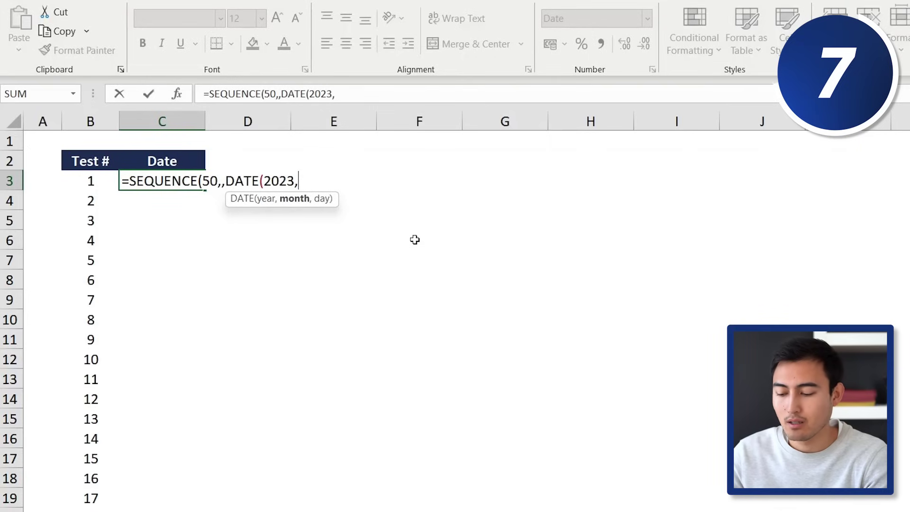
{"action": "type", "text": "01,01"}
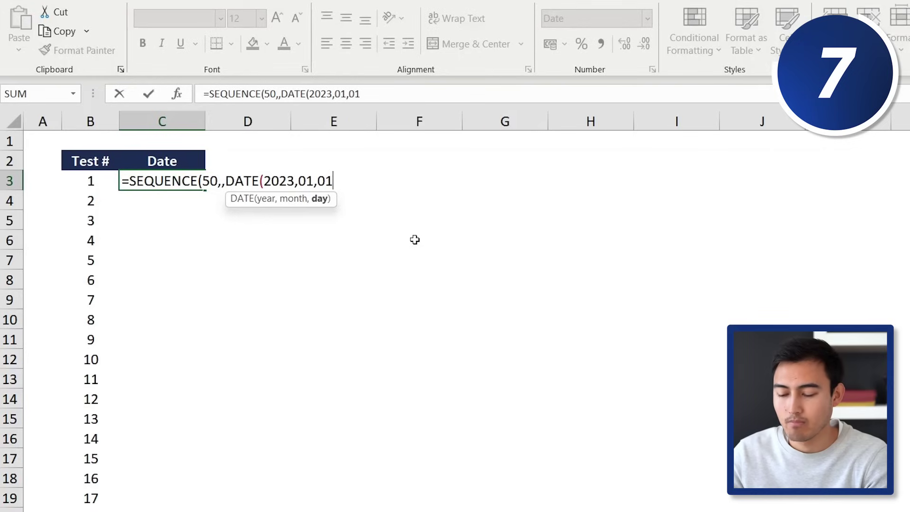
{"action": "type", "text": "),7"}
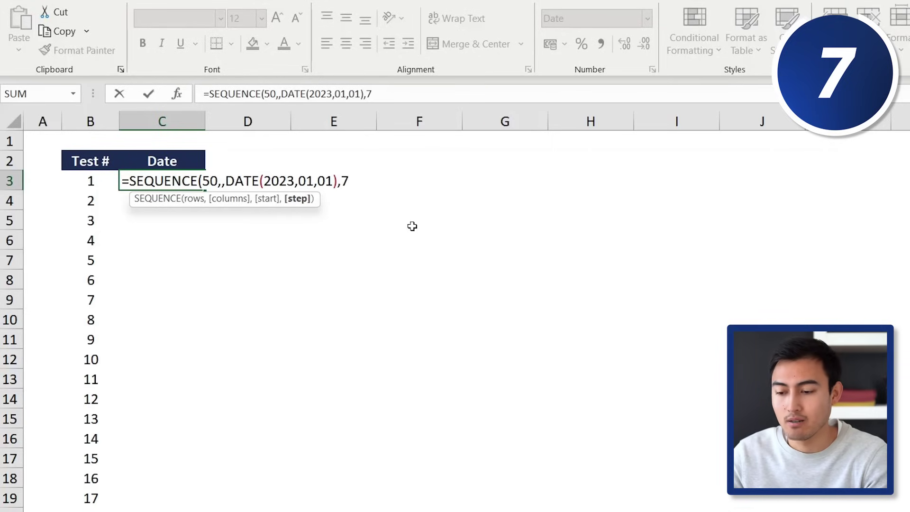
{"action": "type", "text": ")"}
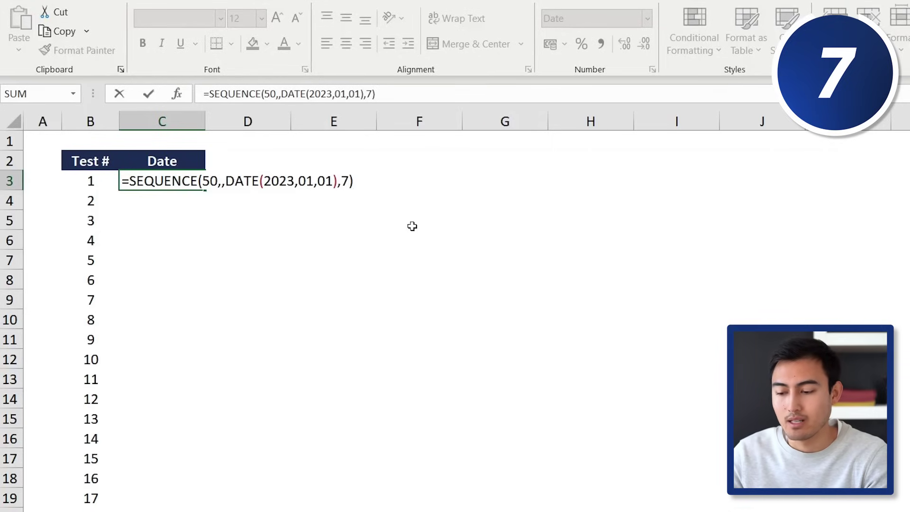
{"action": "key", "text": "Return"}
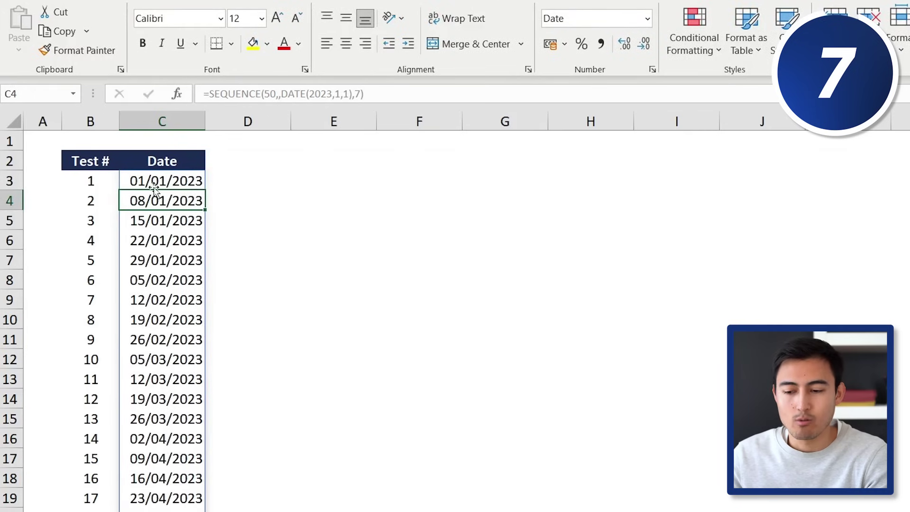
{"action": "key", "text": "Down"}
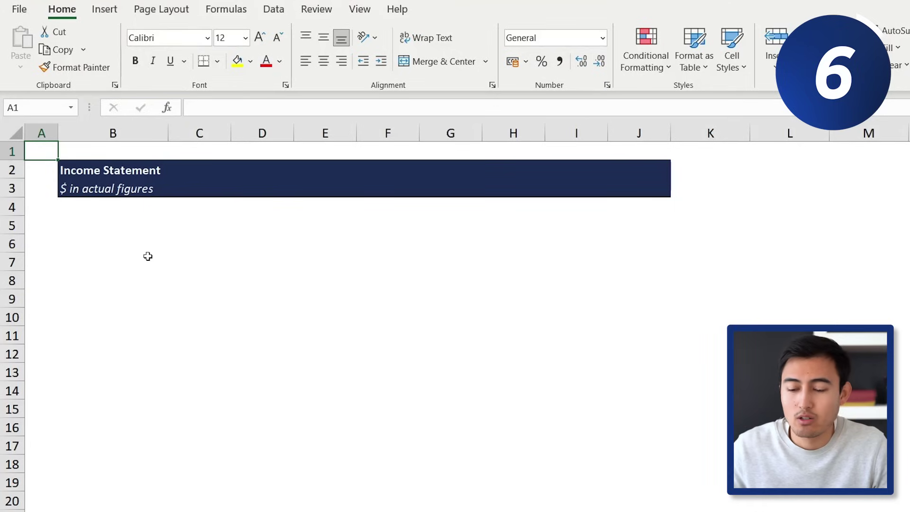
Enter Jan-23 as the first month header in C3
{"action": "key", "text": "Down"}
{"action": "key", "text": "Down"}
{"action": "key", "text": "Right"}
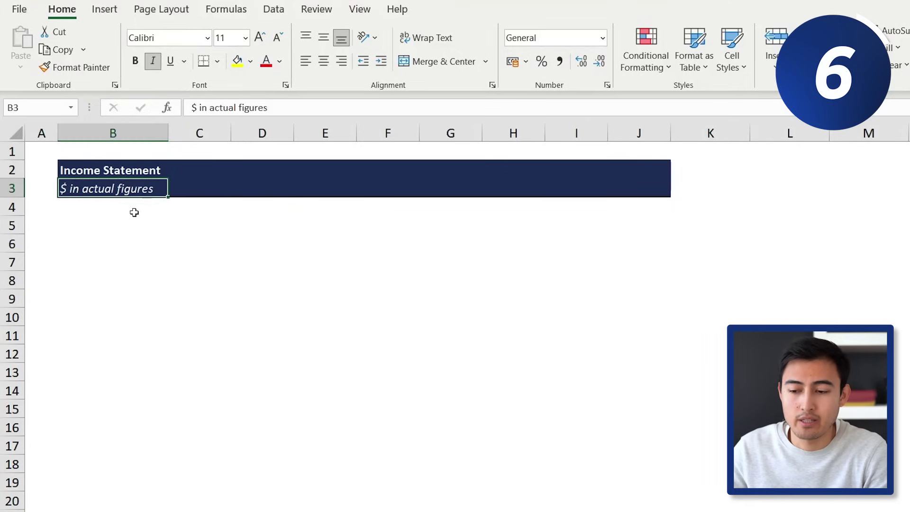
{"action": "left_click_drag", "start_coordinate": [189, 182], "coordinate": [640, 187]}
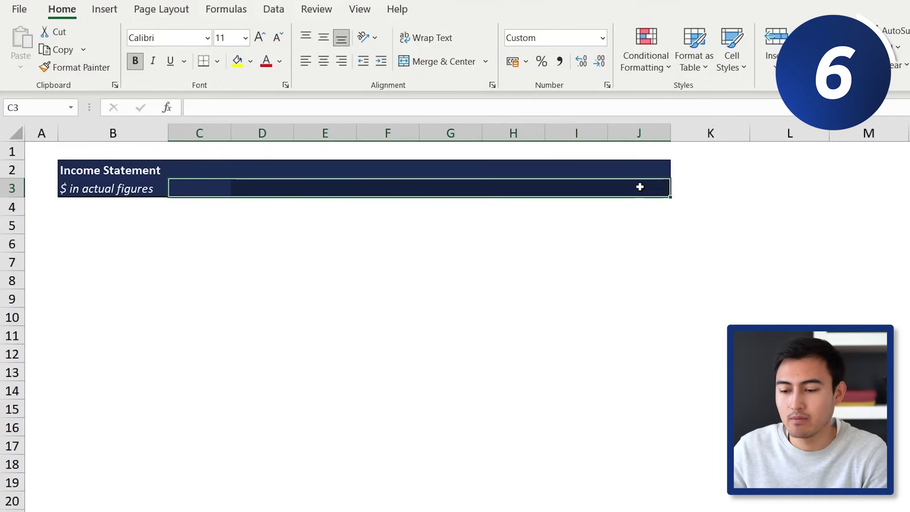
{"action": "key", "text": "shift+BackSpace"}
{"action": "type", "text": "Ja"}
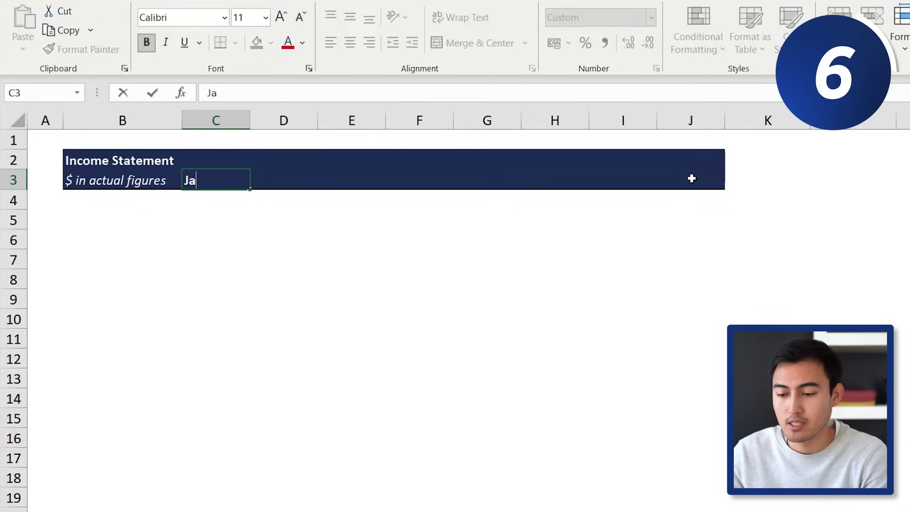
{"action": "type", "text": "n-23"}
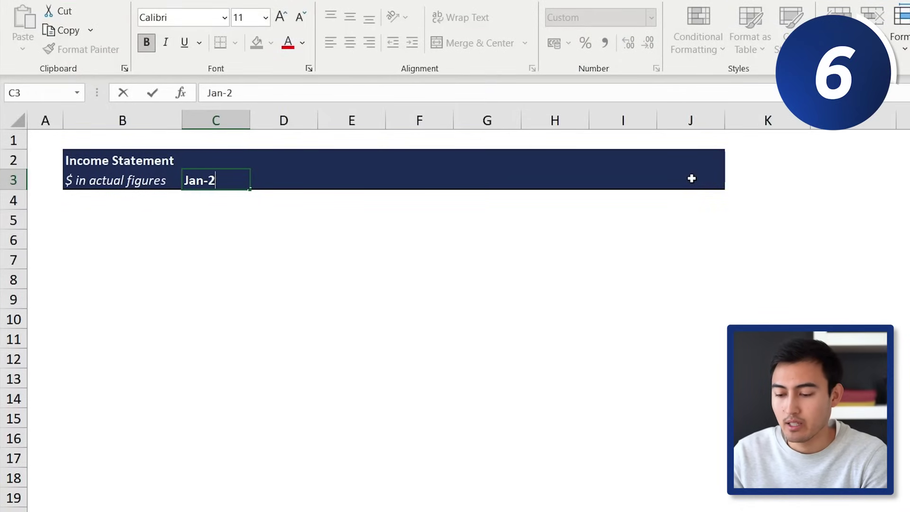
{"action": "key", "text": "Return"}
Enter =EDATE(C3,1) in D3 to show Feb-23
{"action": "key", "text": "Up"}
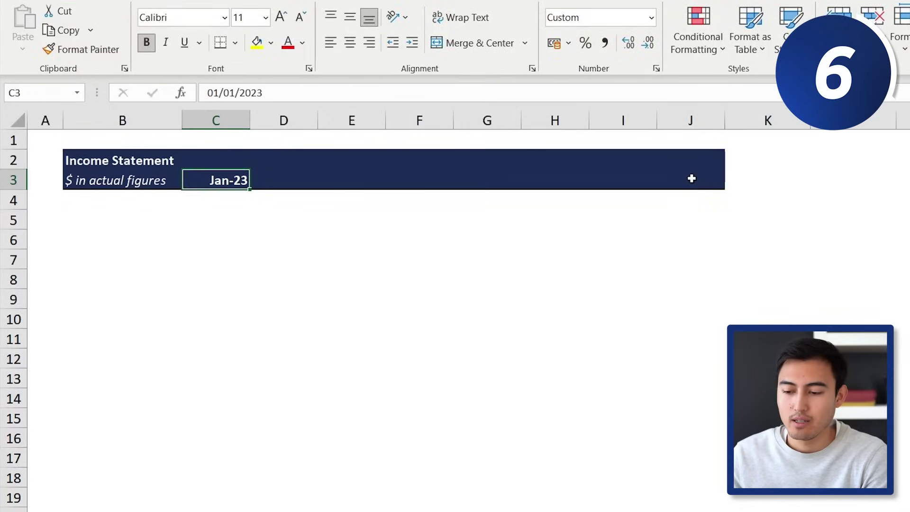
{"action": "key", "text": "Right"}
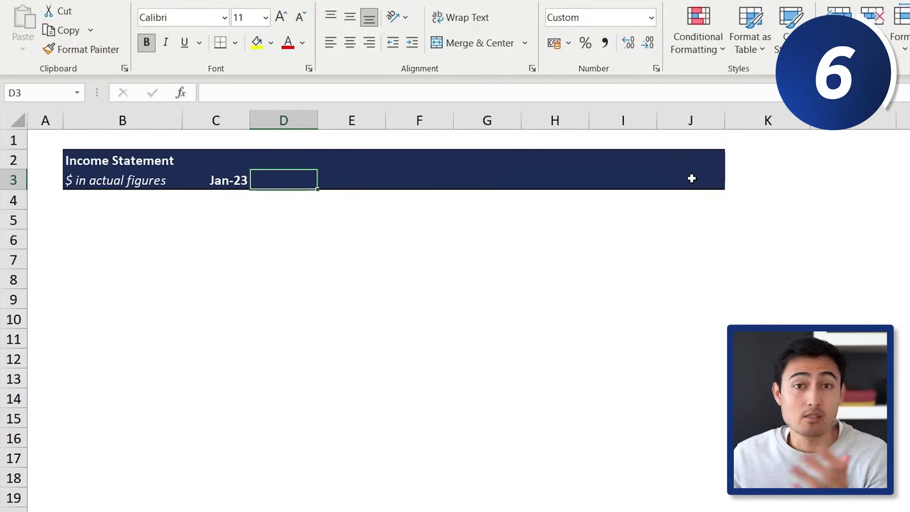
{"action": "key", "text": "Right"}
{"action": "key", "text": "Left"}
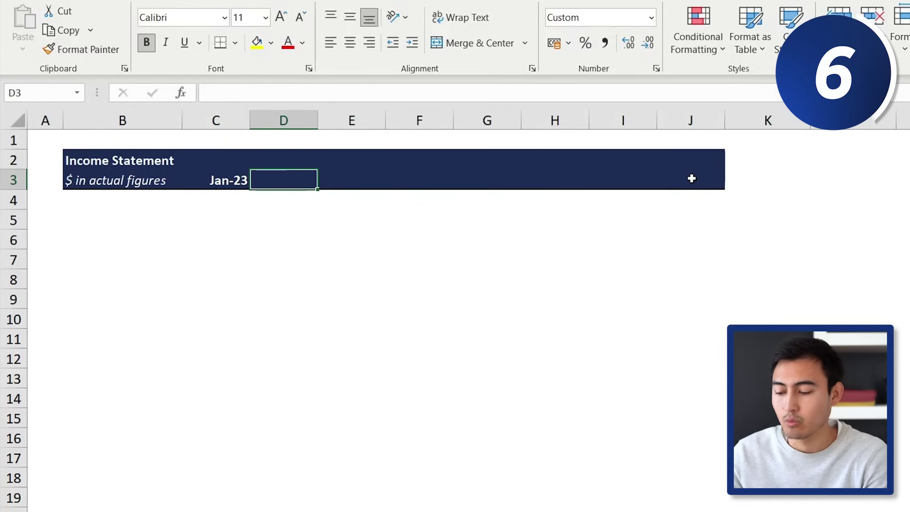
{"action": "type", "text": "=e"}
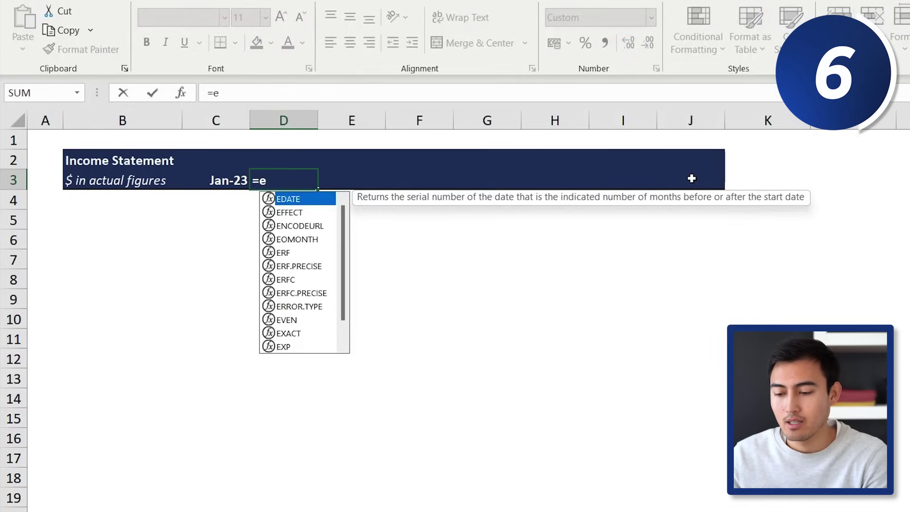
{"action": "type", "text": "d"}
{"action": "key", "text": "Tab"}
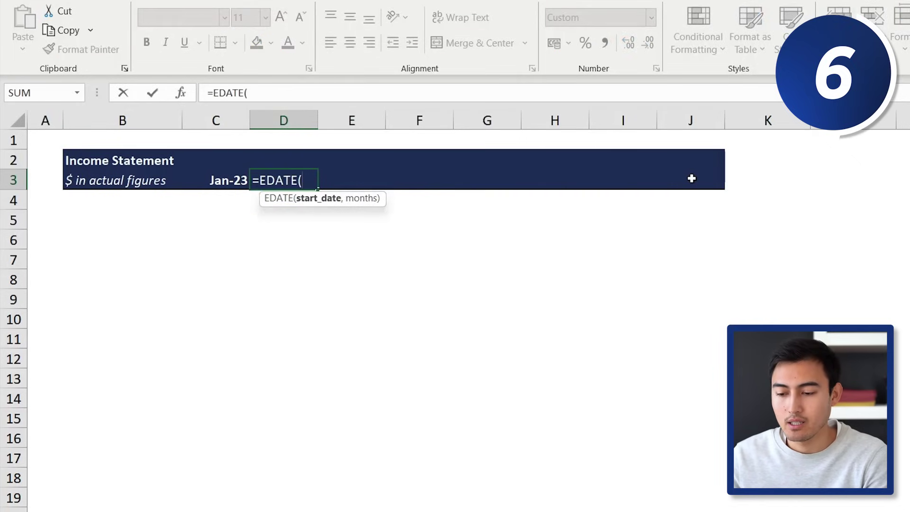
{"action": "key", "text": "Left"}
{"action": "type", "text": ","}
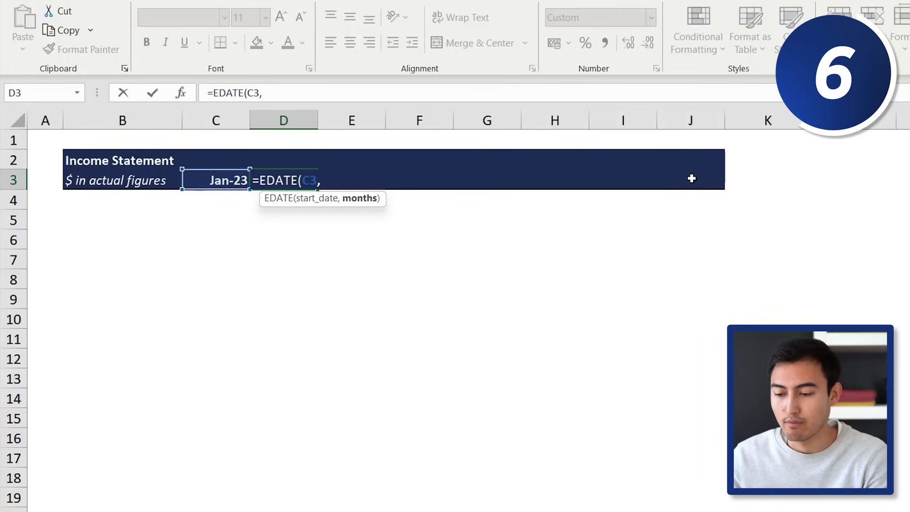
{"action": "type", "text": "1)"}
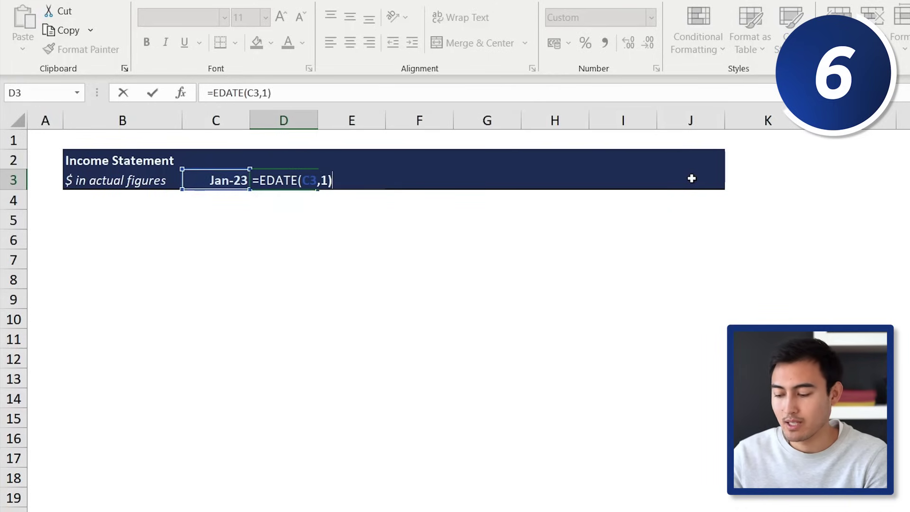
{"action": "key", "text": "Return"}
Fill the EDATE formula across D3:J3 through Aug-23
{"action": "key", "text": "Up"}
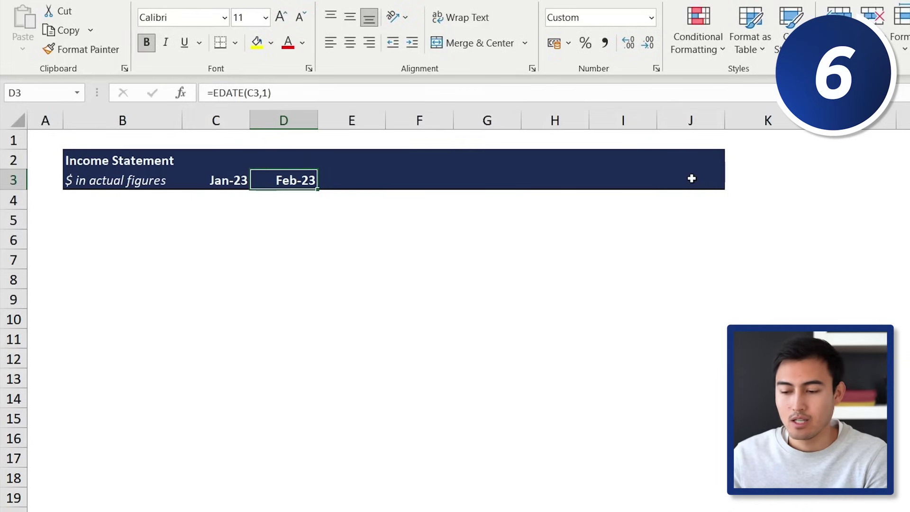
{"action": "key", "text": "shift+Right"}
{"action": "key", "text": "shift+Right"}
{"action": "key", "text": "shift+Right"}
{"action": "key", "text": "shift+Right"}
{"action": "key", "text": "shift+Right"}
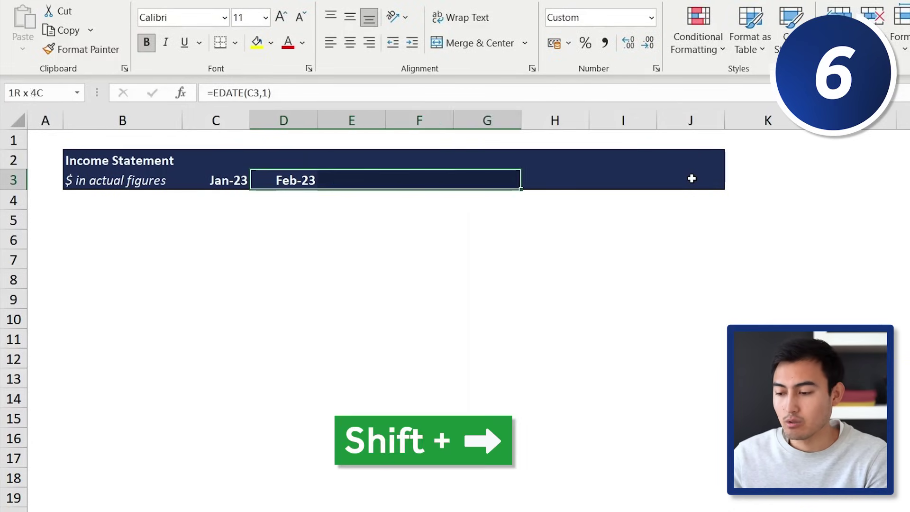
{"action": "key", "text": "shift+Right"}
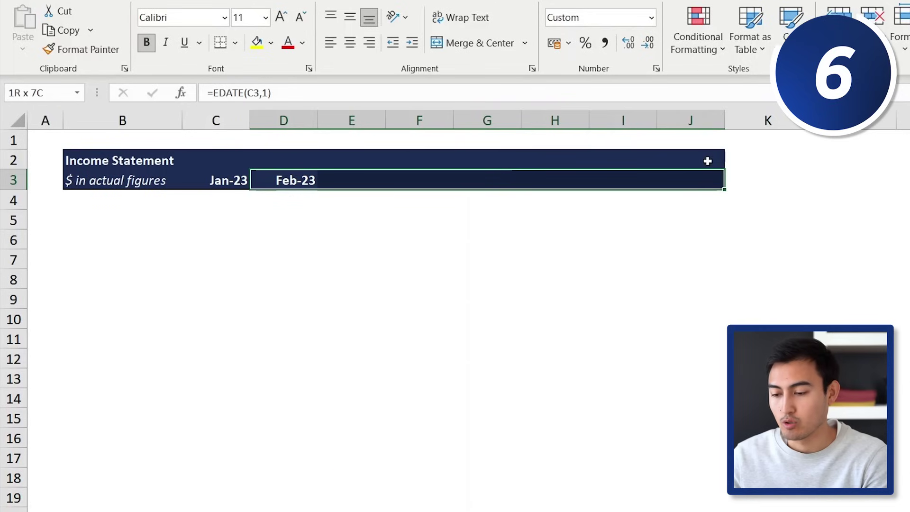
{"action": "key", "text": "ctrl+r"}
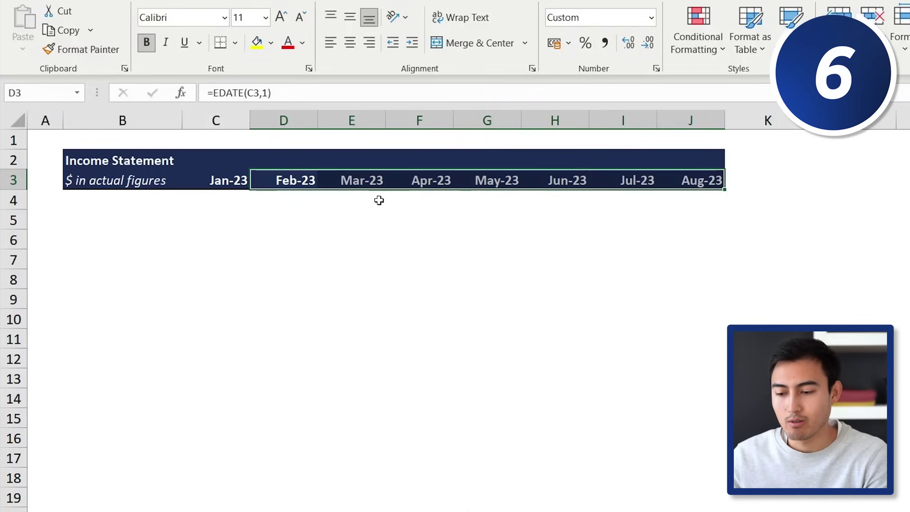
{"action": "left_click", "coordinate": [271, 172]}
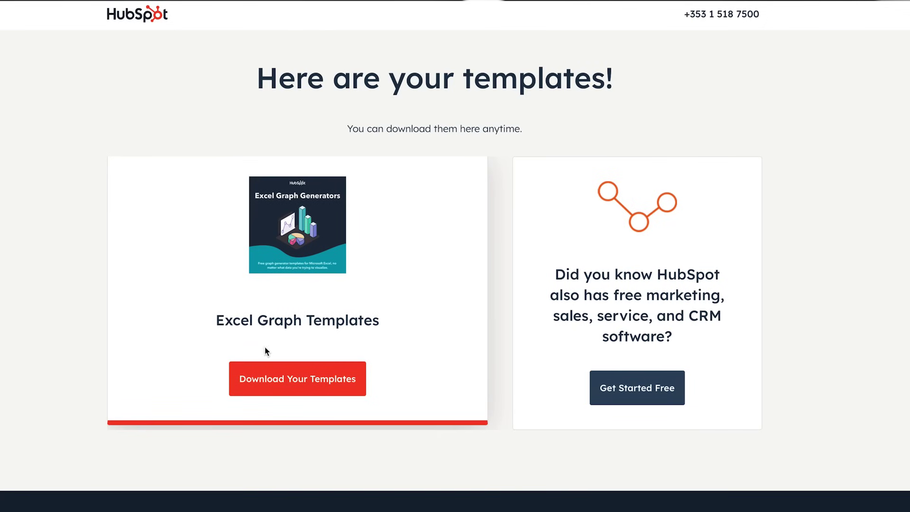
Download the Excel Graph Templates from the HubSpot templates page
{"action": "left_click", "coordinate": [287, 378]}
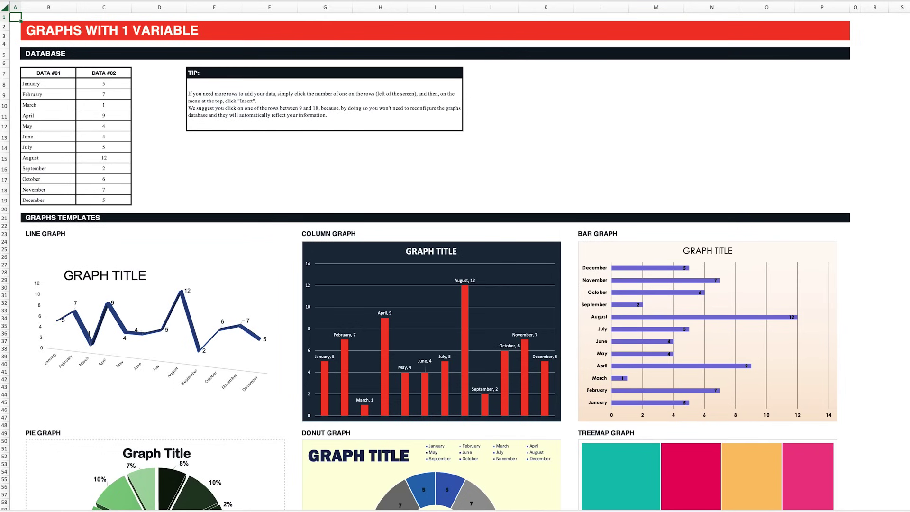
Change the chart data value in C10 to 5, then go to the Graphs with 3 variables sheet
{"action": "scroll", "coordinate": [455, 284], "scroll_direction": "down", "scroll_amount": 13}
{"action": "left_click", "coordinate": [118, 90]}
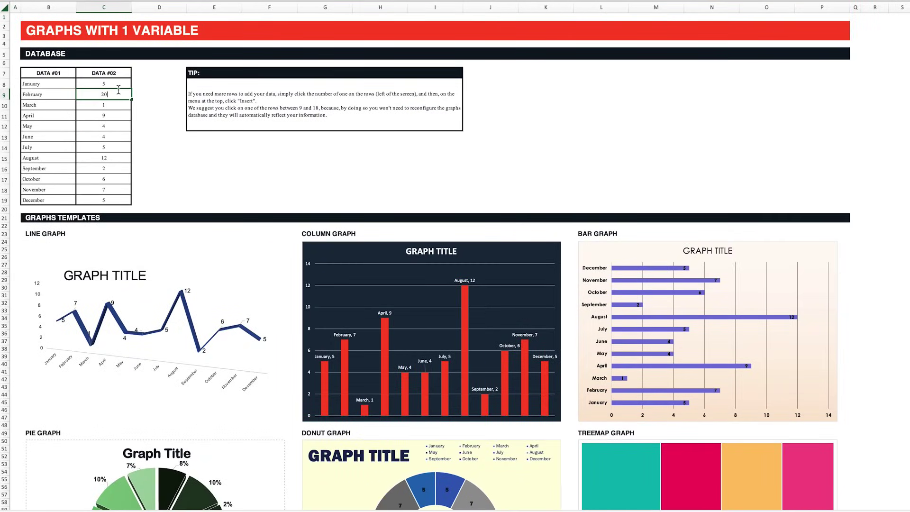
{"action": "key", "text": "Return"}
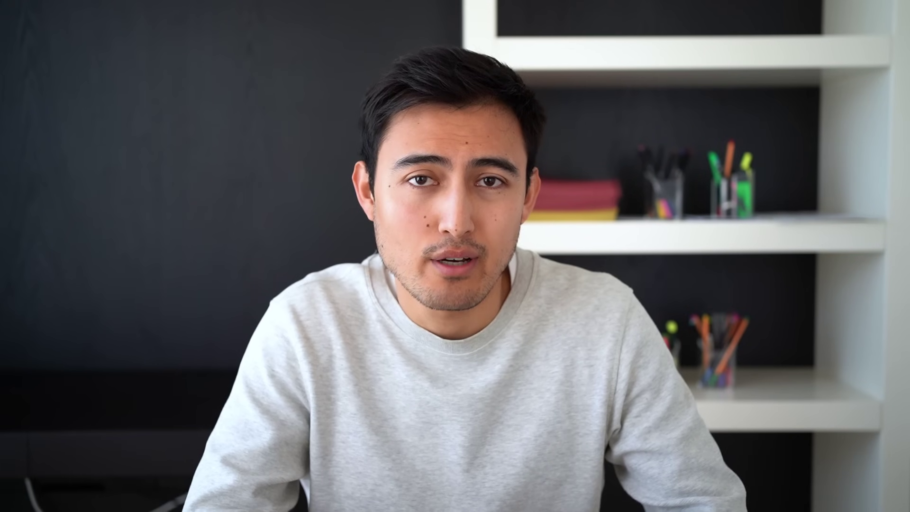
{"action": "type", "text": "5"}
{"action": "key", "text": "Return"}
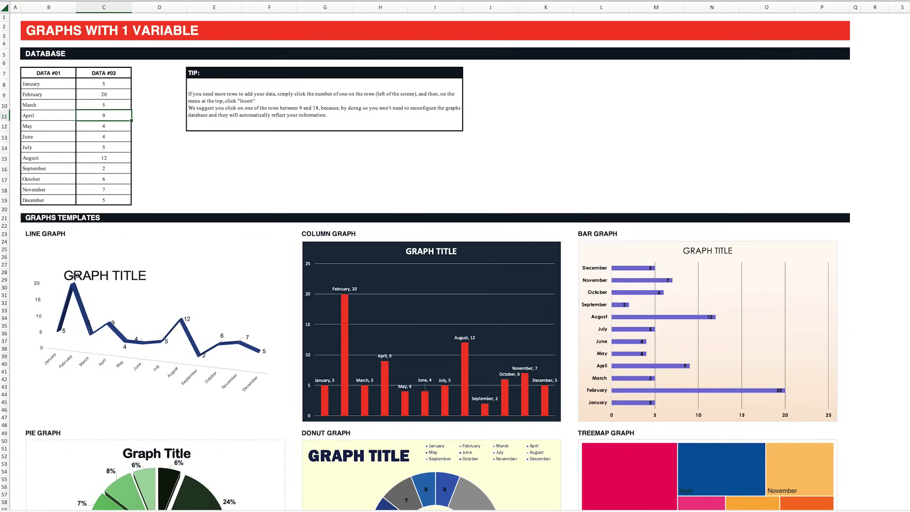
{"action": "key", "text": "ctrl+Page_Down"}
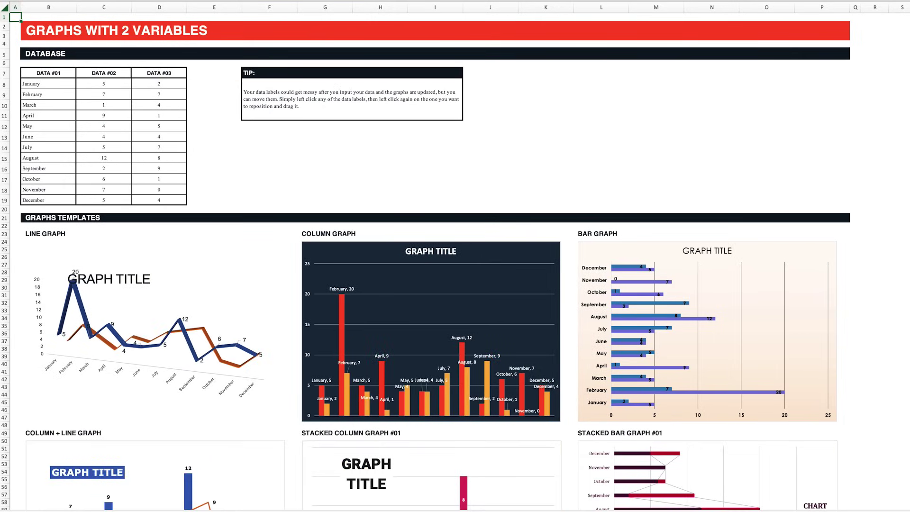
{"action": "key", "text": "ctrl+Page_Down"}
{"action": "key", "text": "ctrl+Page_Down"}
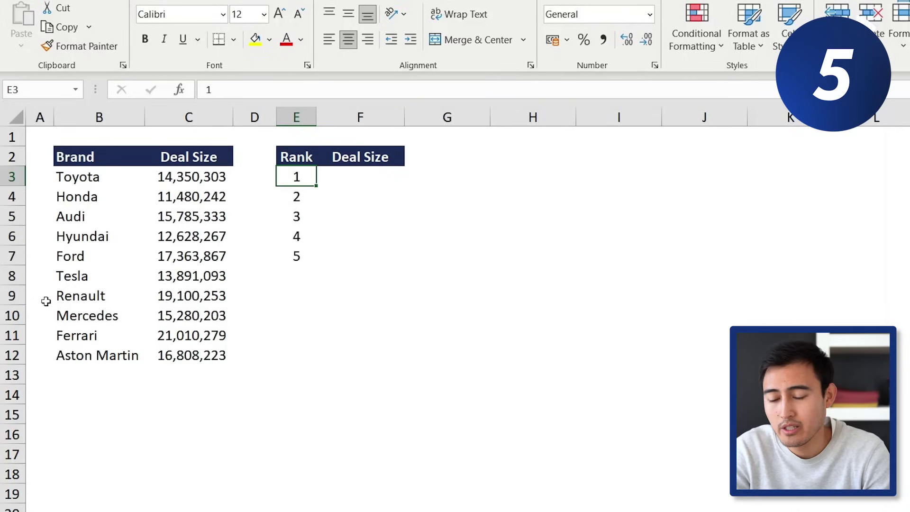
Walk through Honda's deal size and the Rank header, ending in Deal Size cell F3
{"action": "left_click", "coordinate": [60, 194]}
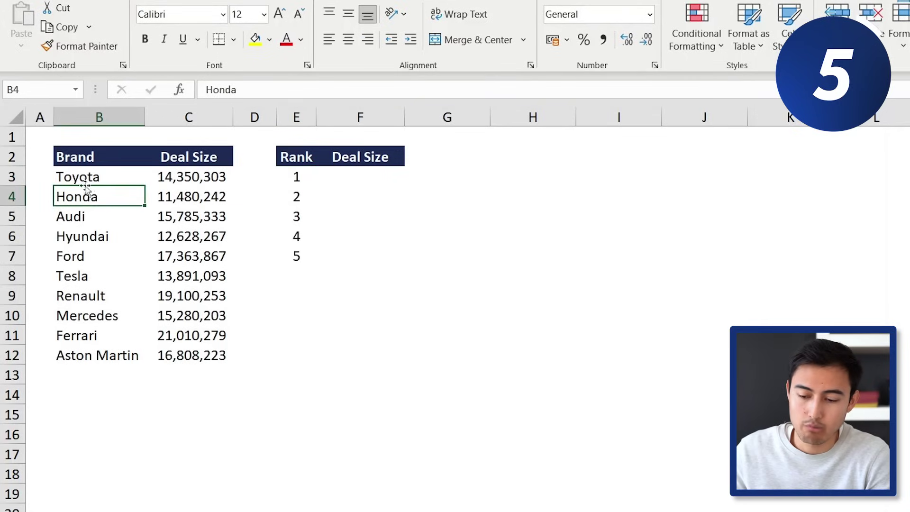
{"action": "key", "text": "Right"}
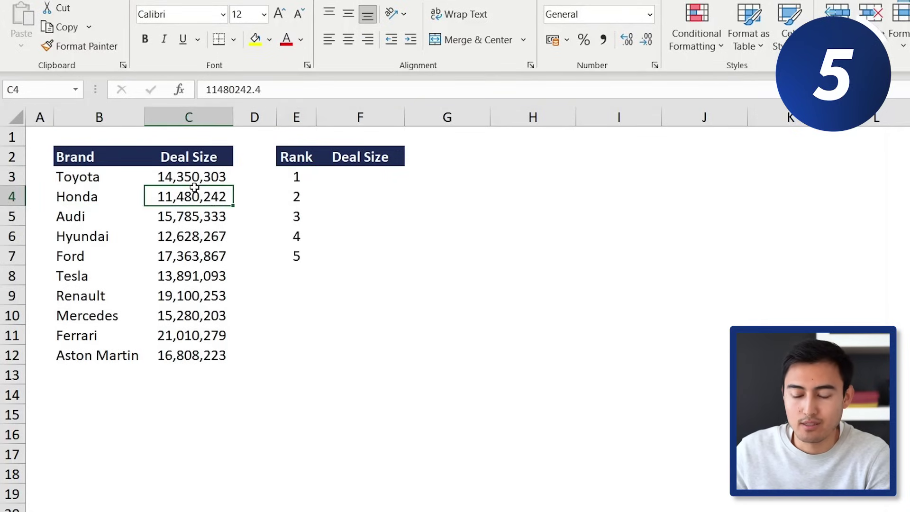
{"action": "key", "text": "Up"}
{"action": "key", "text": "Up"}
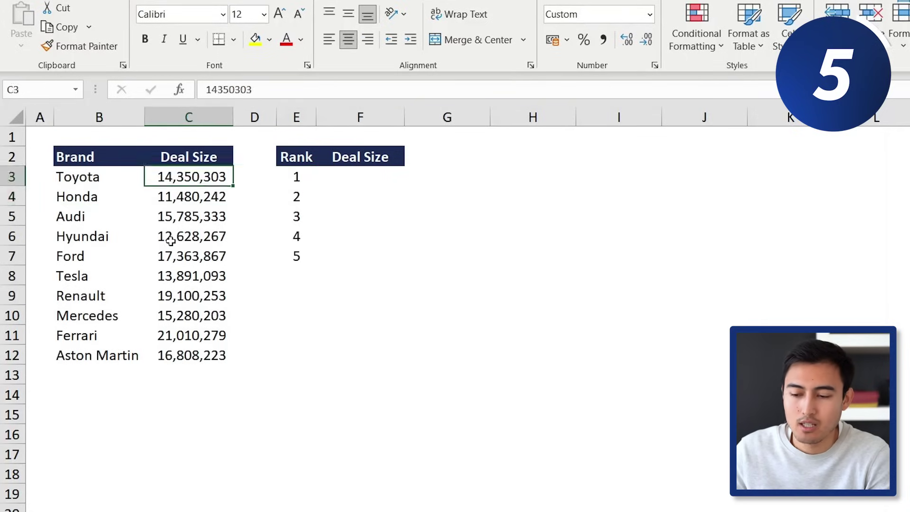
{"action": "key", "text": "Right"}
{"action": "key", "text": "Right"}
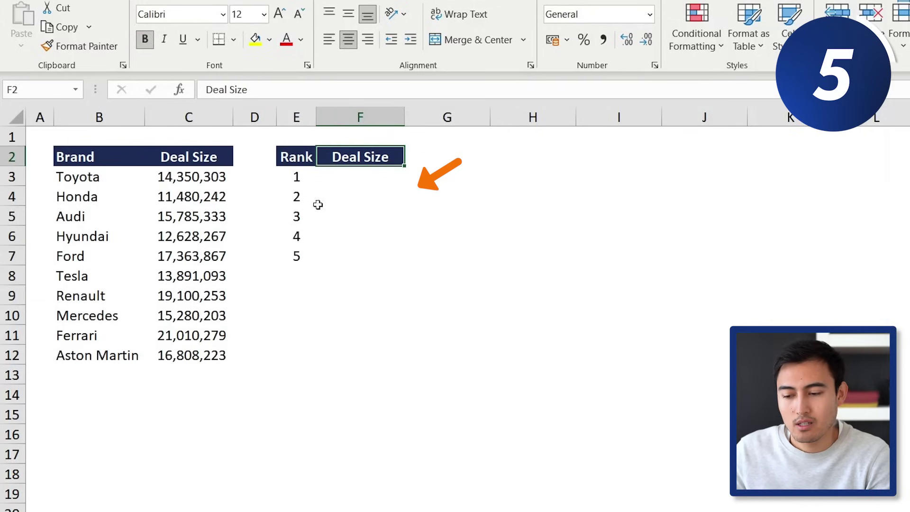
{"action": "key", "text": "Return"}
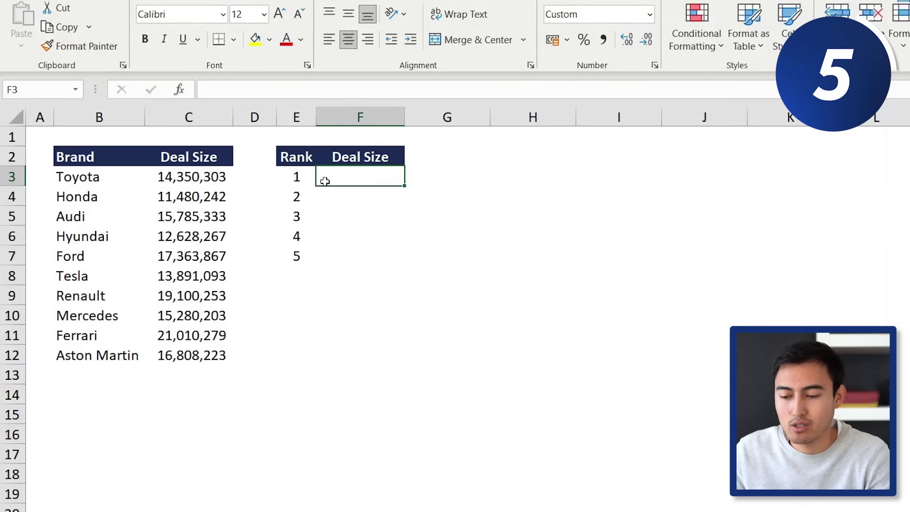
{"action": "left_click", "coordinate": [314, 179]}
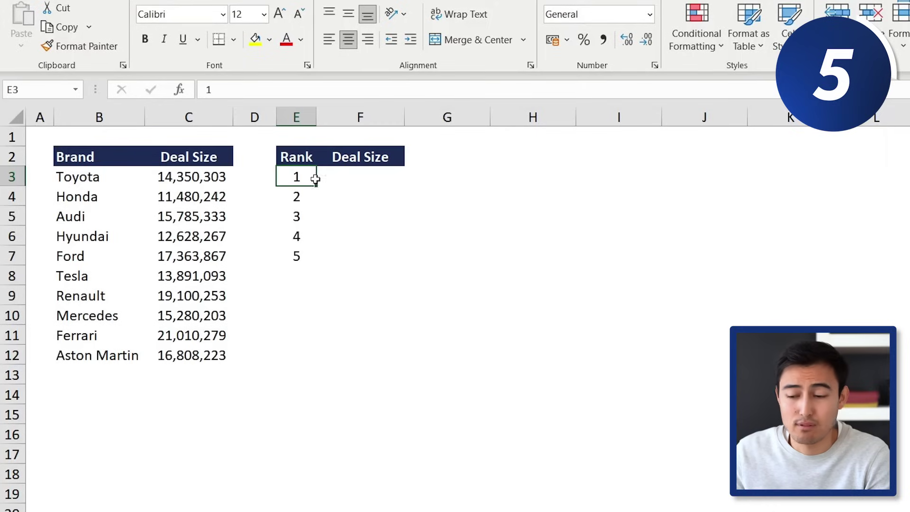
{"action": "key", "text": "shift+Right"}
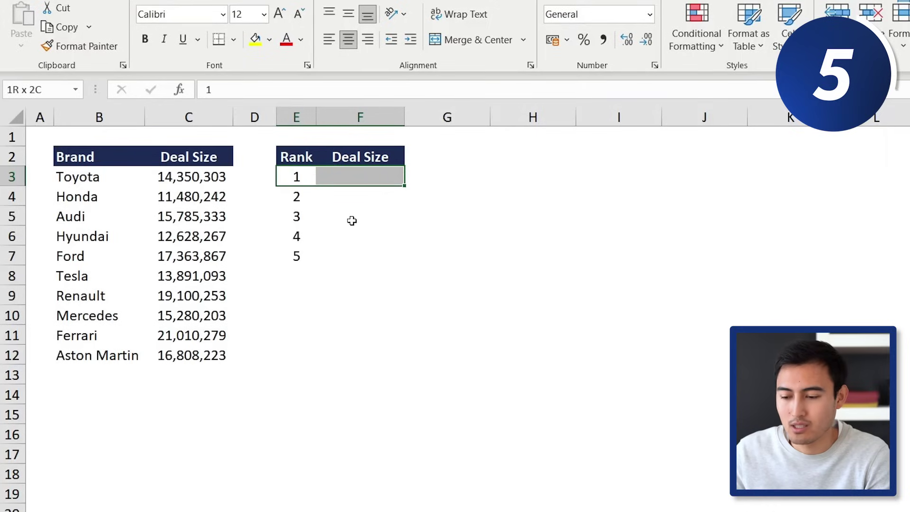
{"action": "key", "text": "Right"}
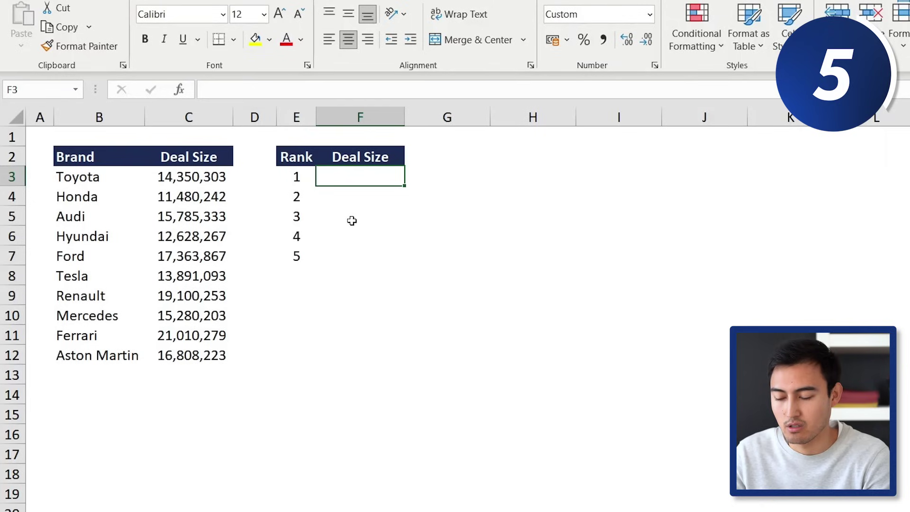
Enter =LARGE(C3:C12,E3:E7) in F3 to spill the top five deal sizes
{"action": "type", "text": "=lar"}
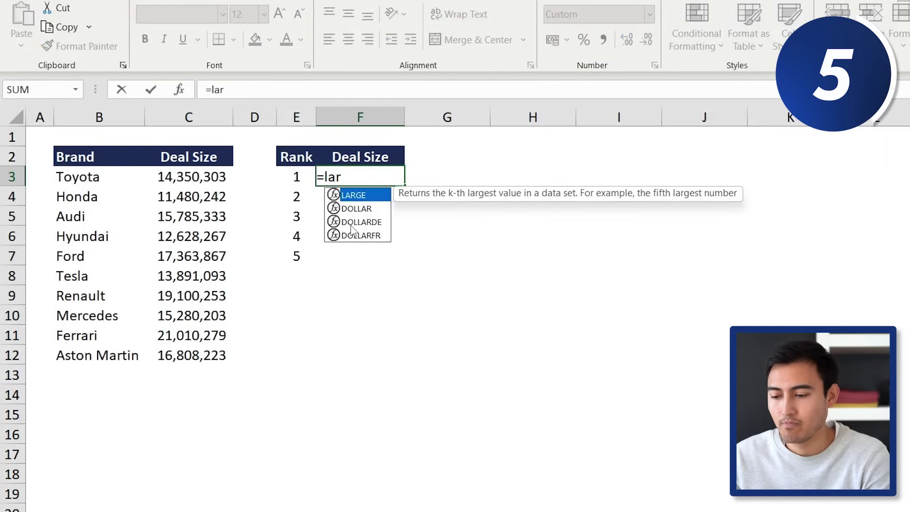
{"action": "key", "text": "Tab"}
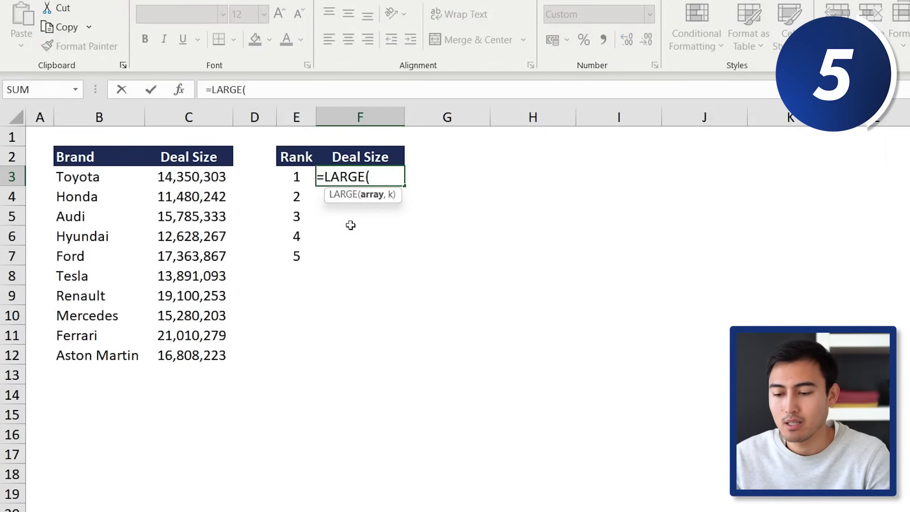
{"action": "left_click_drag", "start_coordinate": [177, 177], "coordinate": [184, 316]}
{"action": "left_click_drag", "start_coordinate": [184, 207], "coordinate": [187, 365]}
{"action": "type", "text": ","}
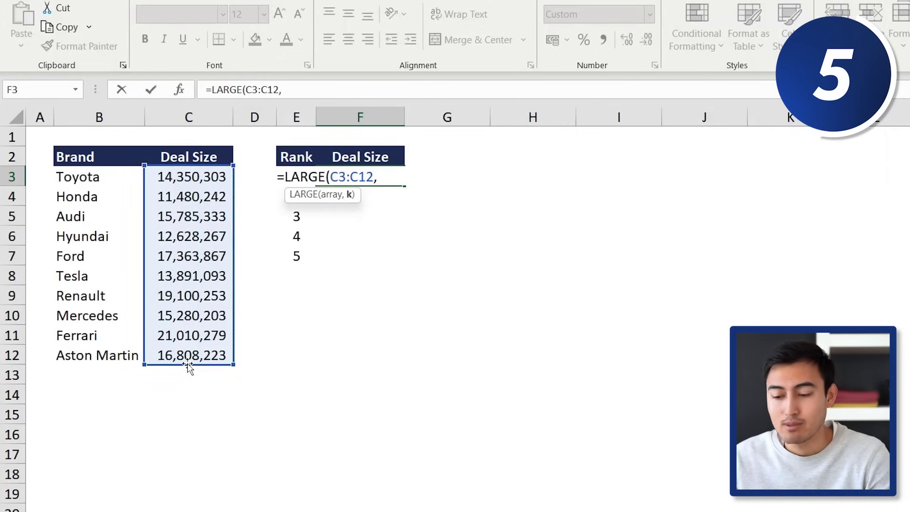
{"action": "key", "text": "Left"}
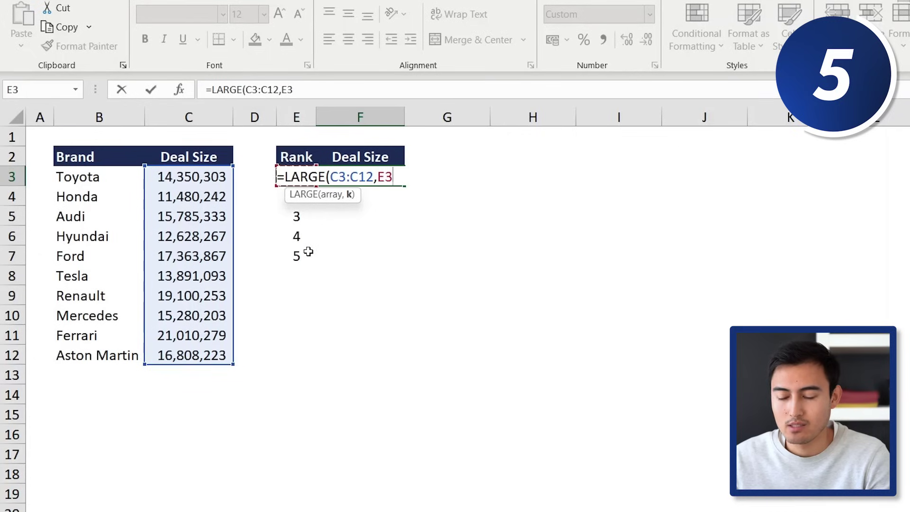
{"action": "key", "text": "shift+Down"}
{"action": "left_click_drag", "start_coordinate": [308, 251], "coordinate": [281, 256]}
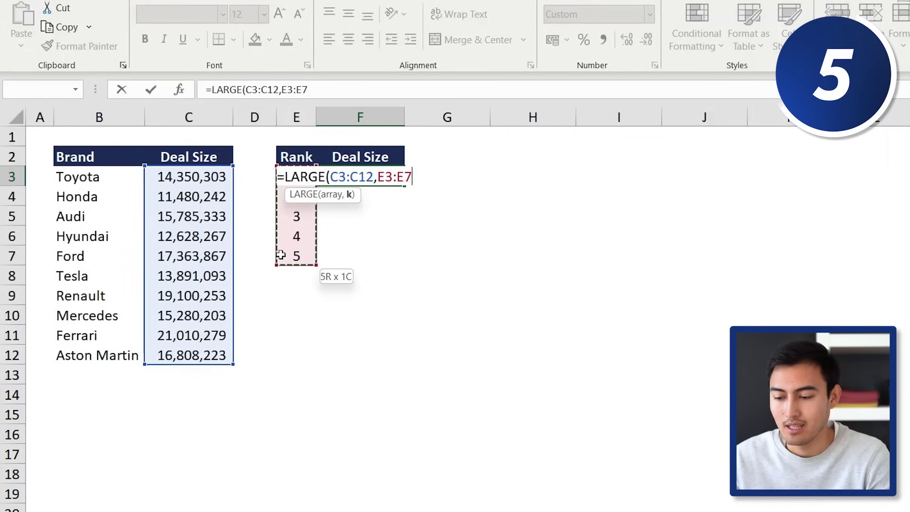
{"action": "key", "text": "Return"}
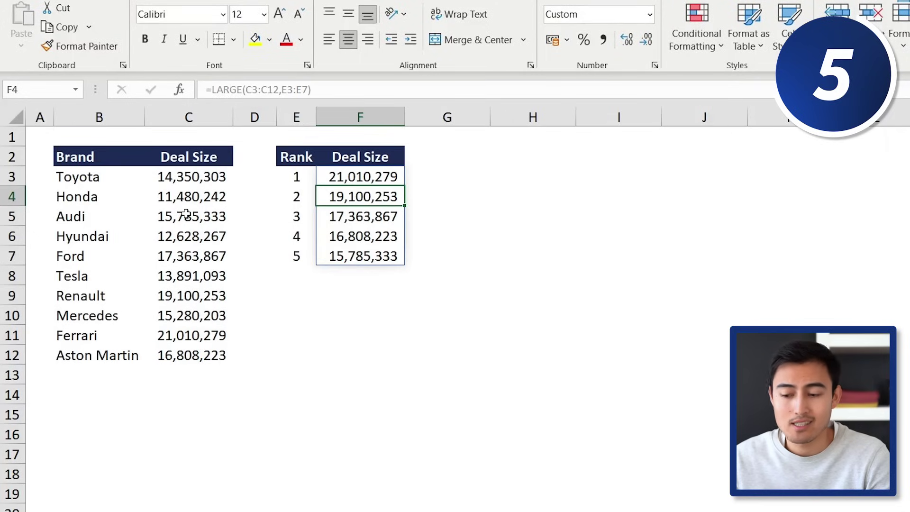
Change the first rank in E3 to 10 and review the spilled LARGE formula
{"action": "left_click", "coordinate": [293, 196]}
{"action": "key", "text": "Up"}
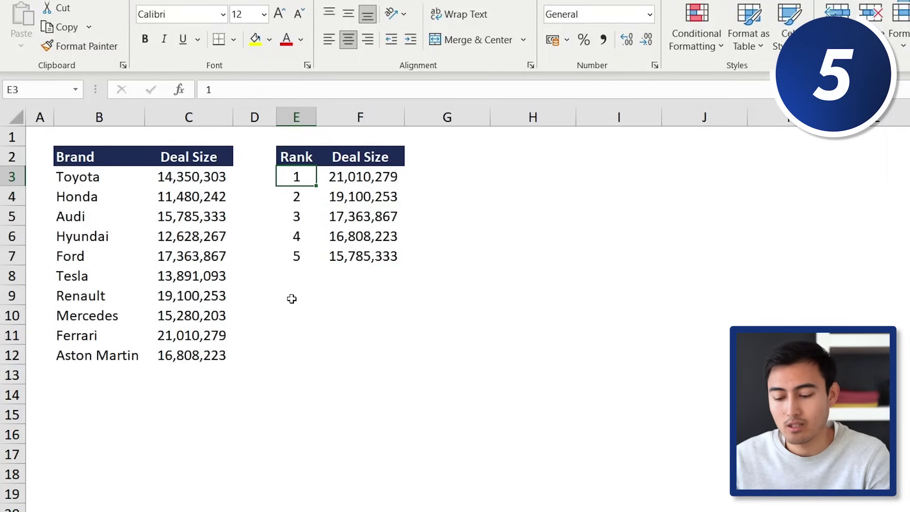
{"action": "type", "text": "10"}
{"action": "key", "text": "Return"}
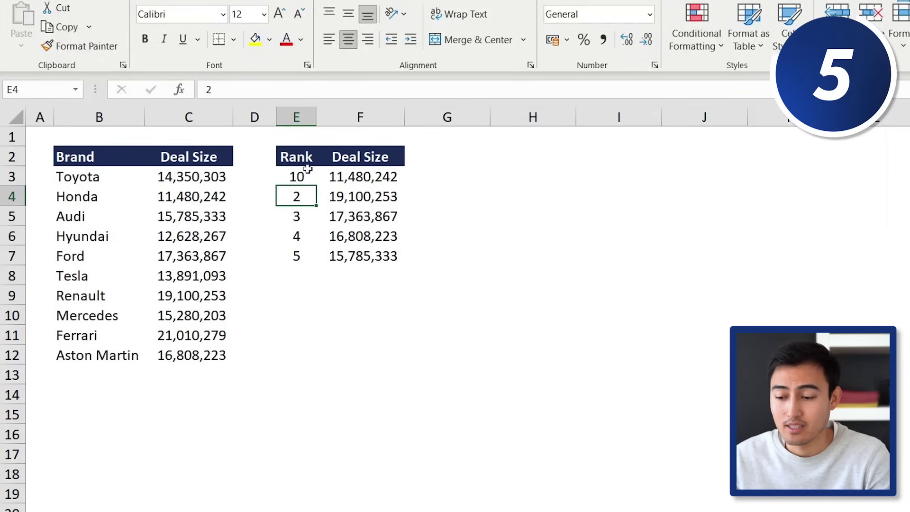
{"action": "key", "text": "Up"}
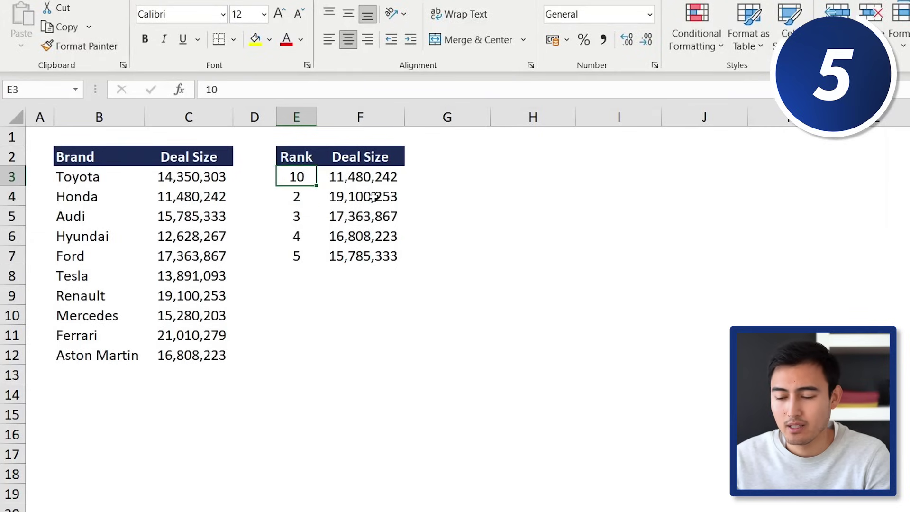
{"action": "key", "text": "Right"}
{"action": "key", "text": "ctrl+shift+Down"}
{"action": "left_click", "coordinate": [230, 83]}
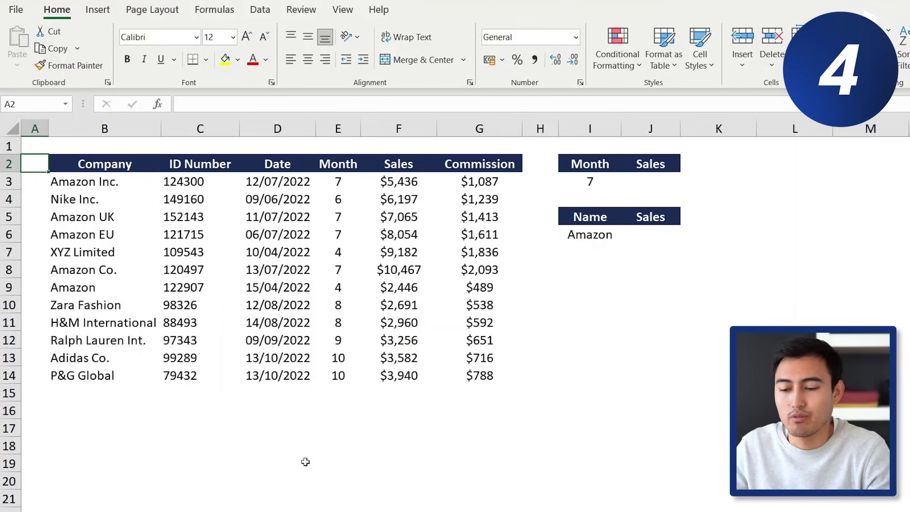
Move from the first data row across to J3, the Sales cell for Month 7
{"action": "key", "text": "Down"}
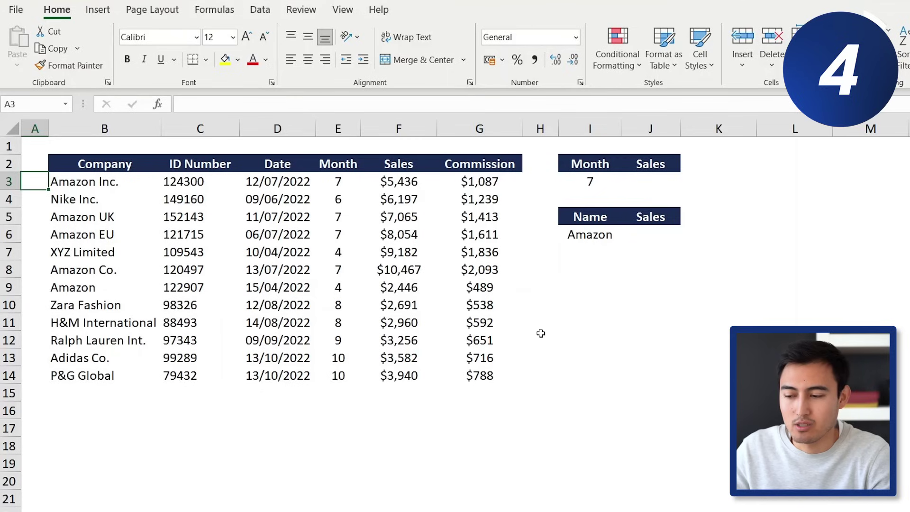
{"action": "key", "text": "Right"}
{"action": "key", "text": "Right"}
{"action": "key", "text": "Right"}
{"action": "key", "text": "Right"}
{"action": "key", "text": "Right"}
{"action": "key", "text": "Right"}
{"action": "key", "text": "Right"}
{"action": "key", "text": "Right"}
{"action": "key", "text": "Right"}
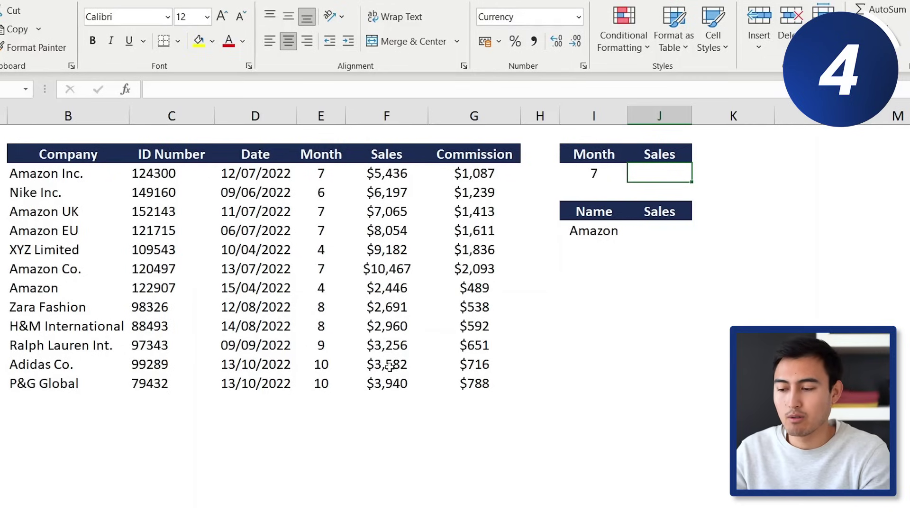
Enter =SUMIFS(F3:F14,E3:E14,I3) in J3 to total month 7 sales as $31,023
{"action": "type", "text": "=sum"}
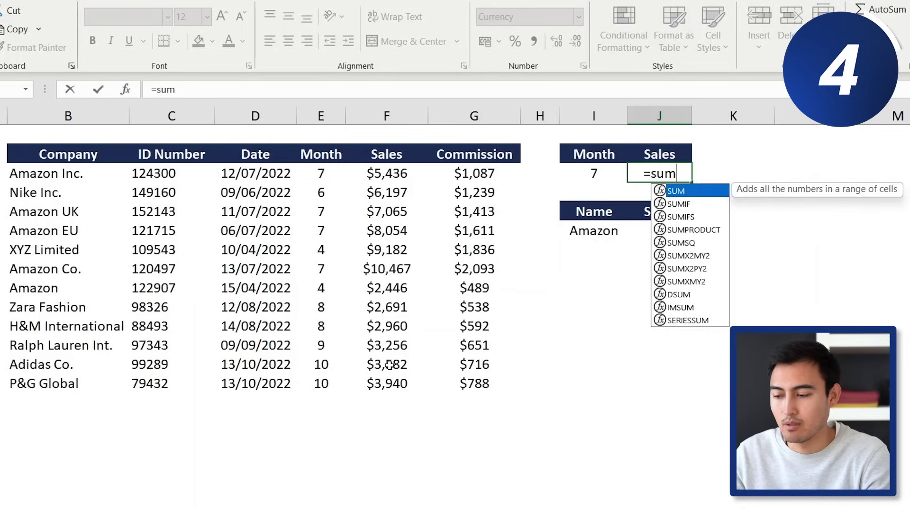
{"action": "type", "text": "ifs"}
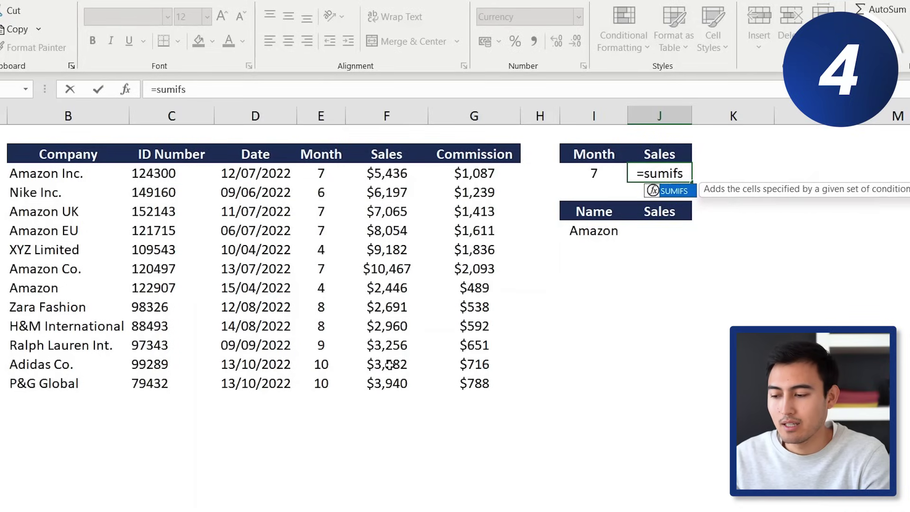
{"action": "key", "text": "Tab"}
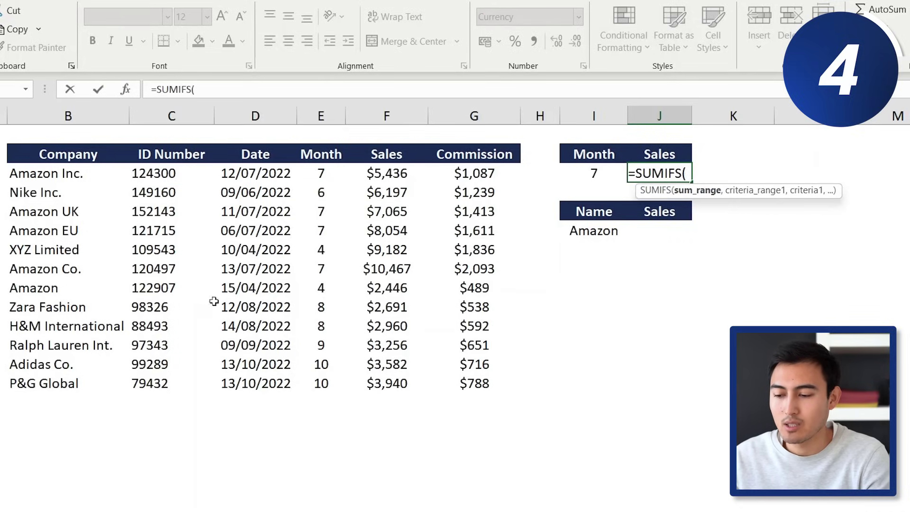
{"action": "left_click", "coordinate": [419, 179]}
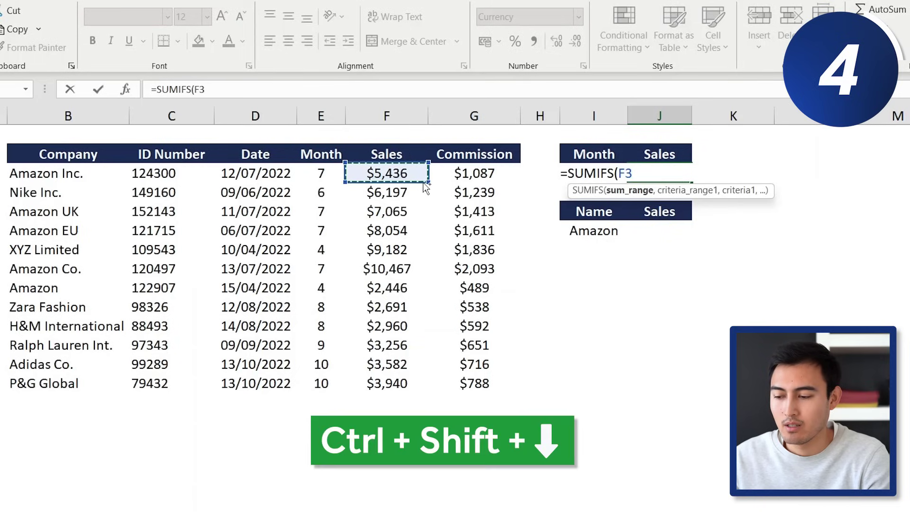
{"action": "key", "text": "ctrl+shift+Down"}
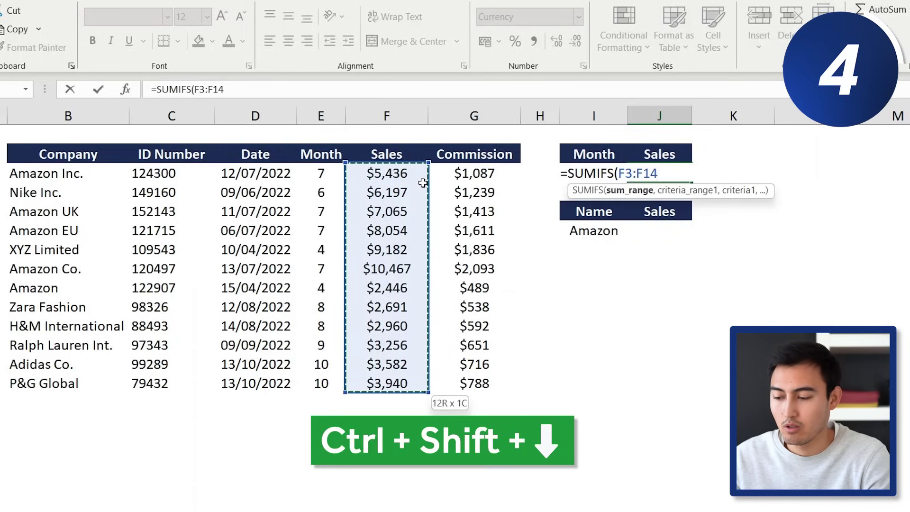
{"action": "type", "text": ","}
{"action": "key", "text": "Left"}
{"action": "key", "text": "Left"}
{"action": "key", "text": "Left"}
{"action": "key", "text": "Left"}
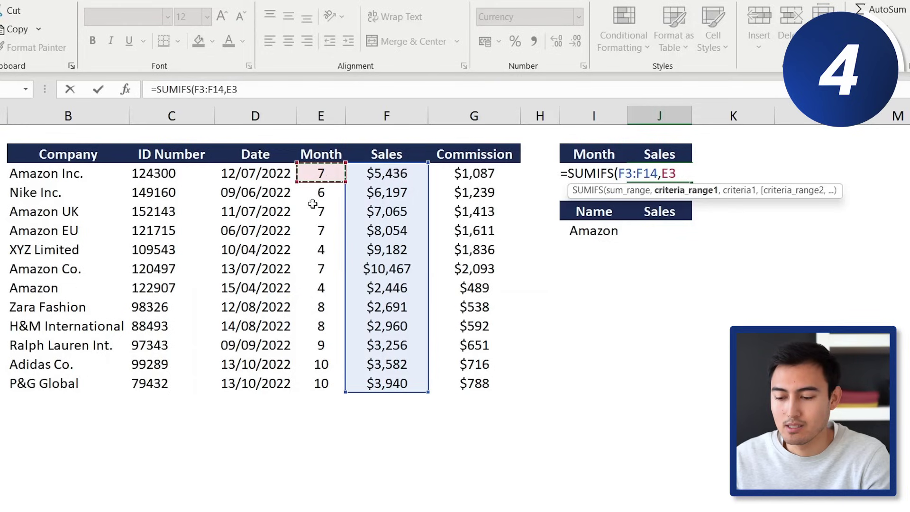
{"action": "key", "text": "ctrl+shift+Down"}
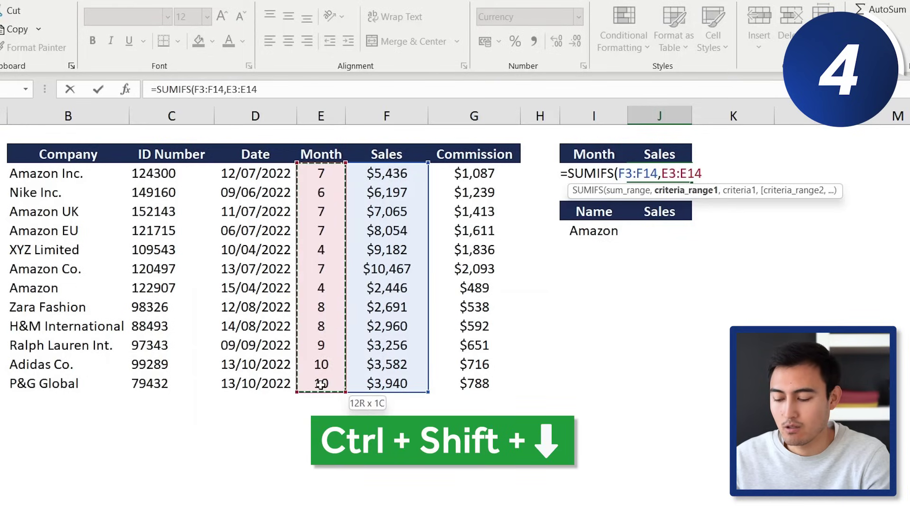
{"action": "type", "text": ","}
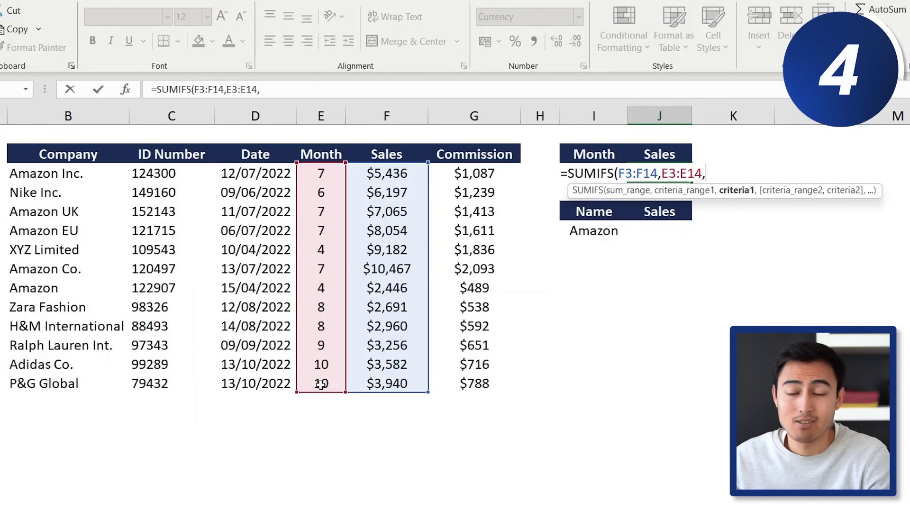
{"action": "key", "text": "Left"}
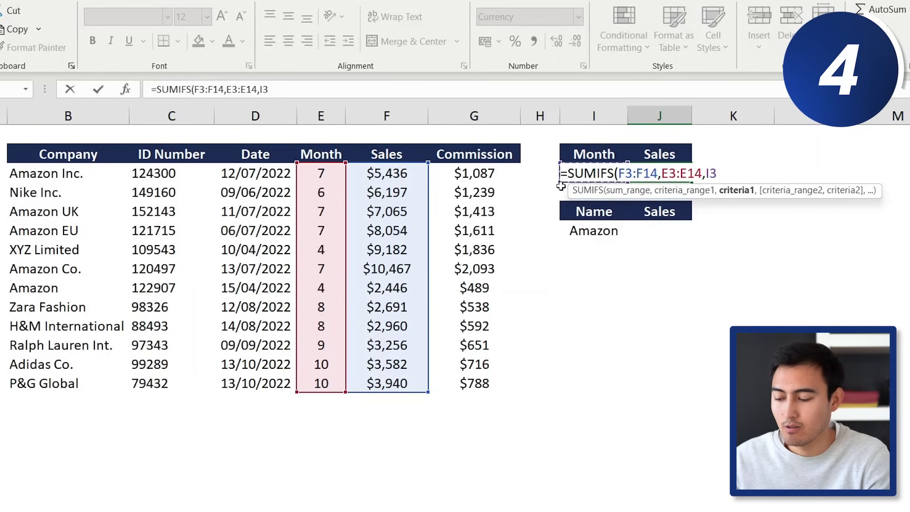
{"action": "key", "text": "Return"}
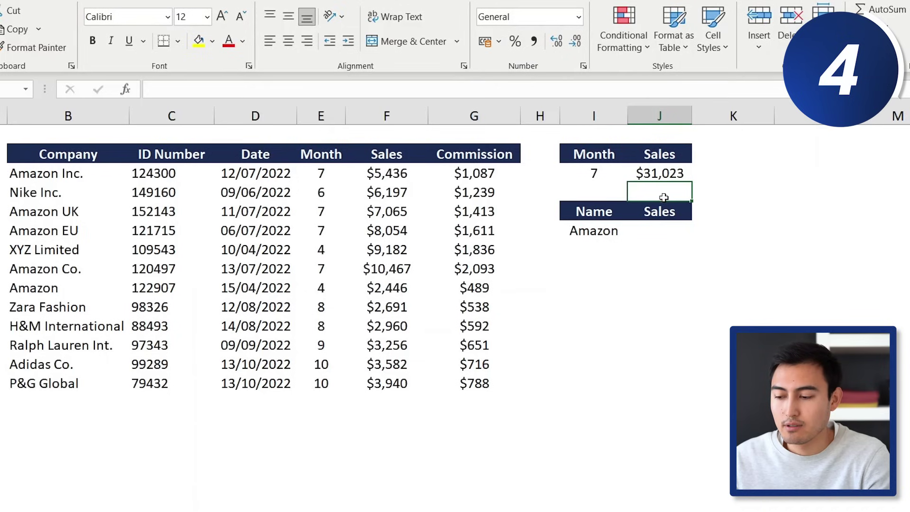
{"action": "key", "text": "Down"}
{"action": "key", "text": "Down"}
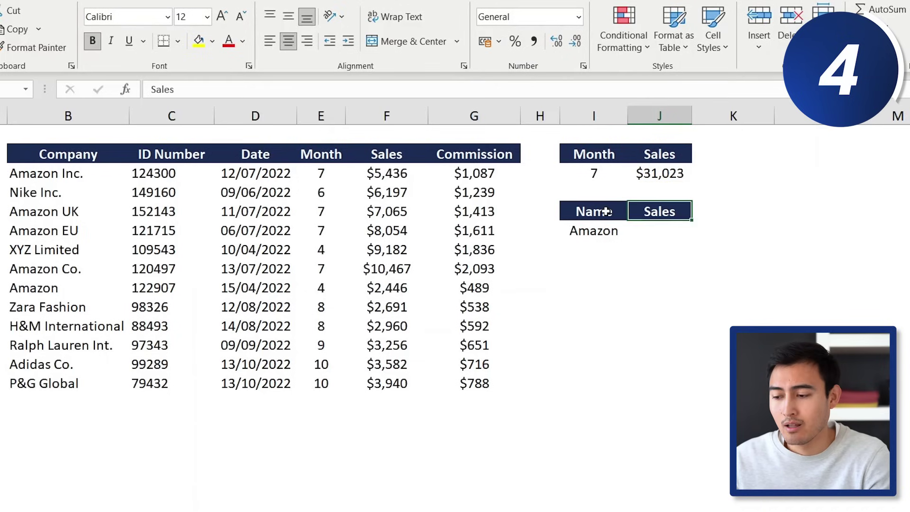
{"action": "left_click", "coordinate": [567, 232]}
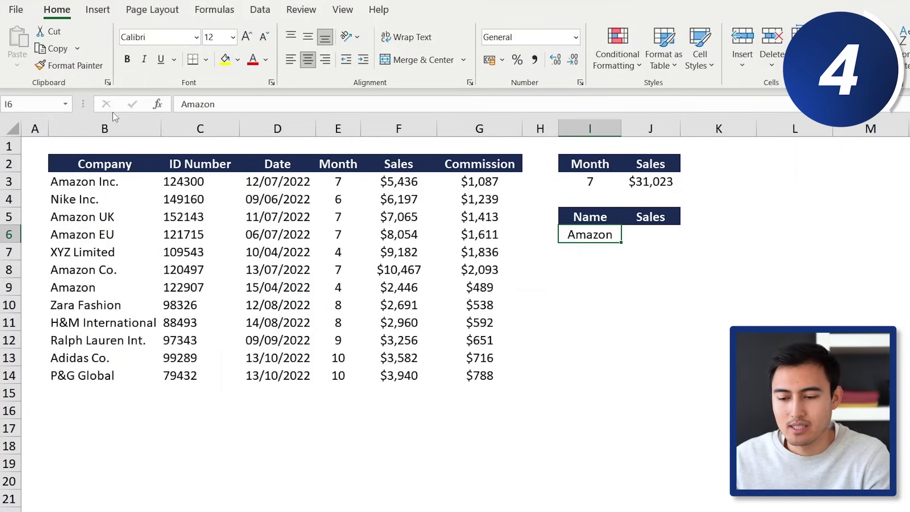
{"action": "left_click", "coordinate": [104, 177]}
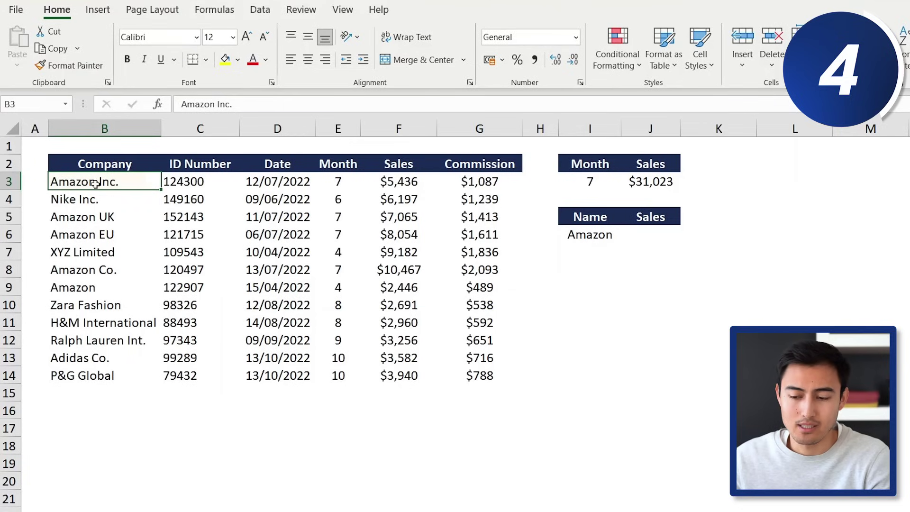
{"action": "left_click", "coordinate": [63, 218]}
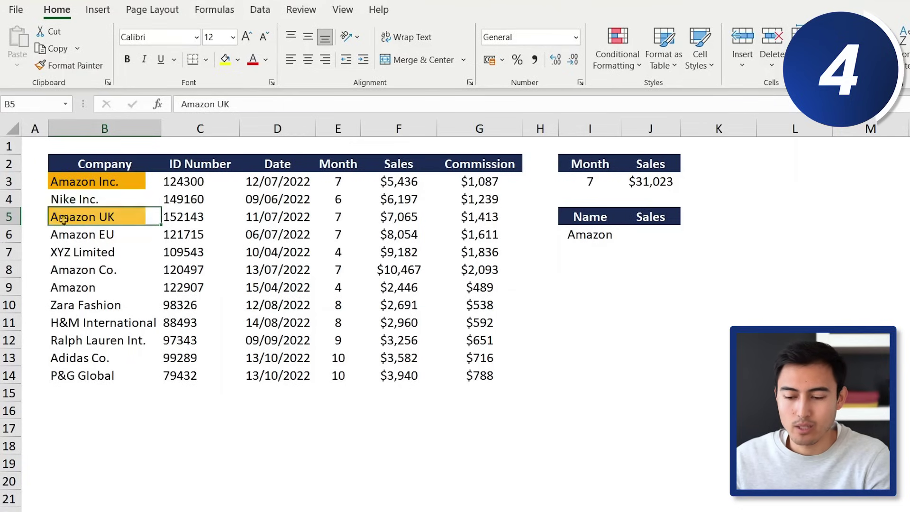
{"action": "left_click", "coordinate": [65, 235]}
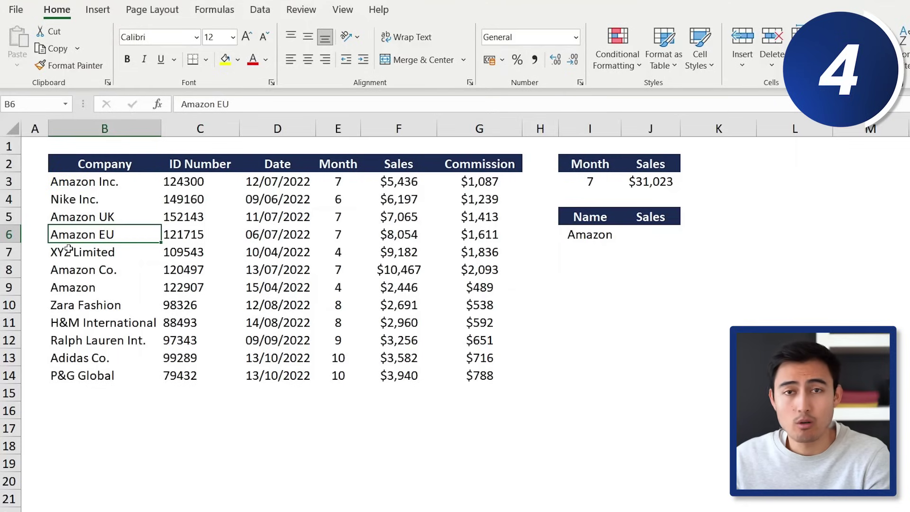
{"action": "key", "text": "Right"}
{"action": "key", "text": "Right"}
{"action": "key", "text": "Right"}
{"action": "key", "text": "Right"}
{"action": "key", "text": "Right"}
{"action": "key", "text": "Right"}
{"action": "key", "text": "Right"}
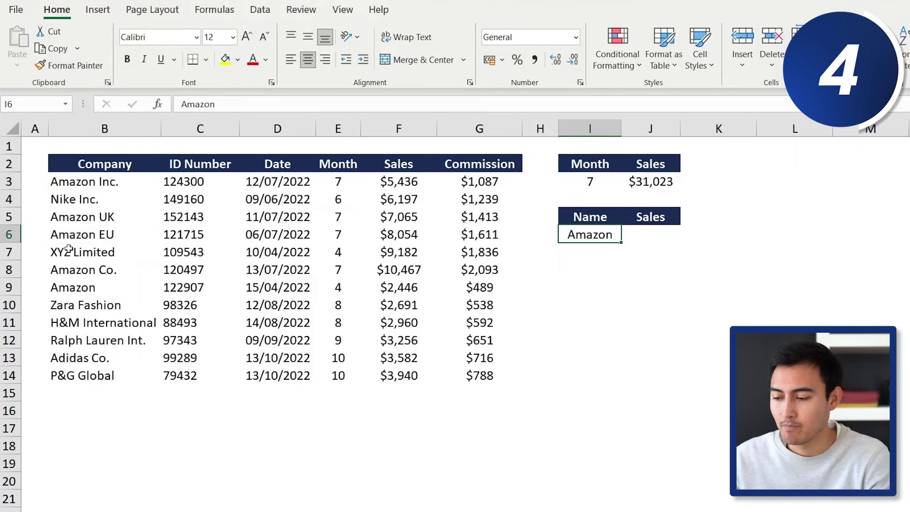
{"action": "key", "text": "Right"}
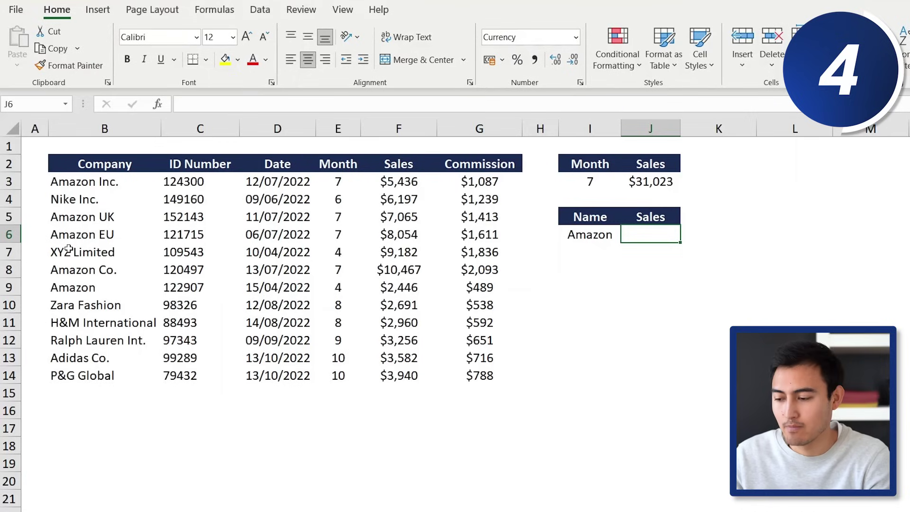
Start a SUMIFS in J6 summing F3:F14 with the Company range B3:B14 as criteria
{"action": "type", "text": "=sumifs"}
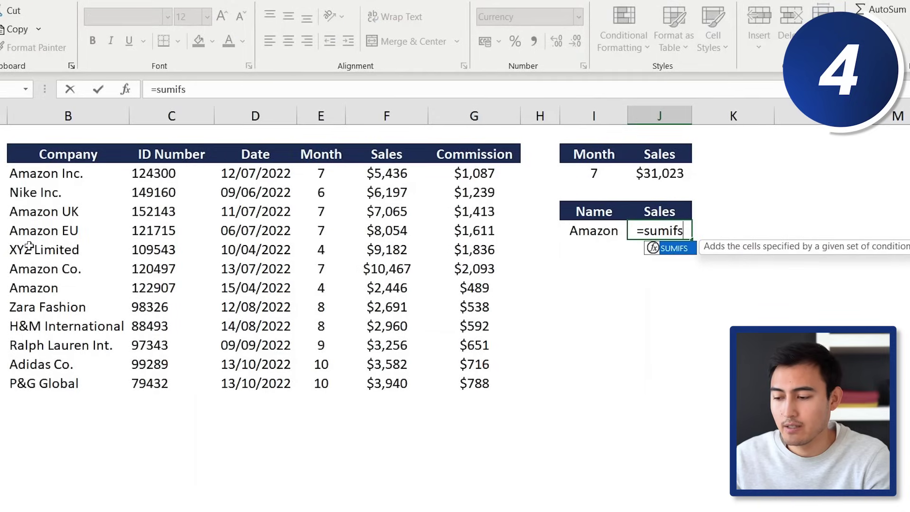
{"action": "key", "text": "Tab"}
{"action": "key", "text": "Left"}
{"action": "key", "text": "Left"}
{"action": "key", "text": "Left"}
{"action": "key", "text": "Left"}
{"action": "key", "text": "Up"}
{"action": "key", "text": "Up"}
{"action": "key", "text": "Up"}
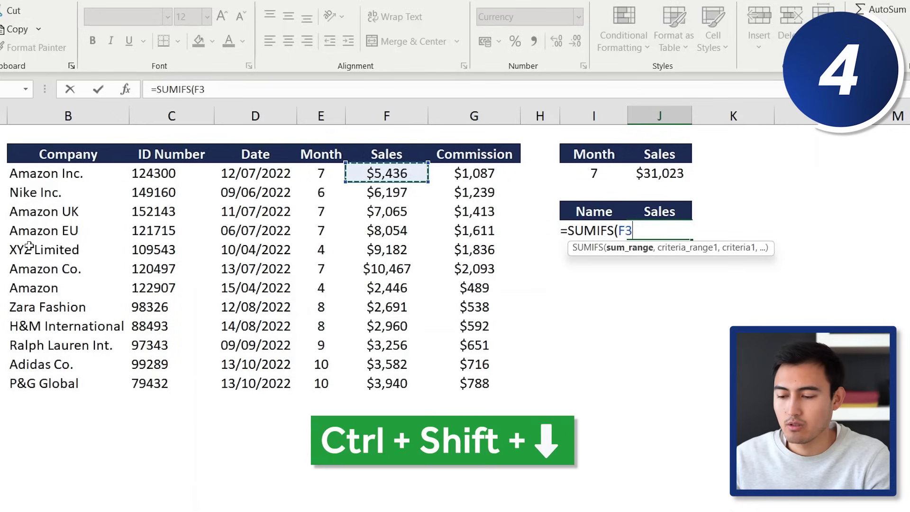
{"action": "key", "text": "ctrl+shift+Down"}
{"action": "type", "text": ","}
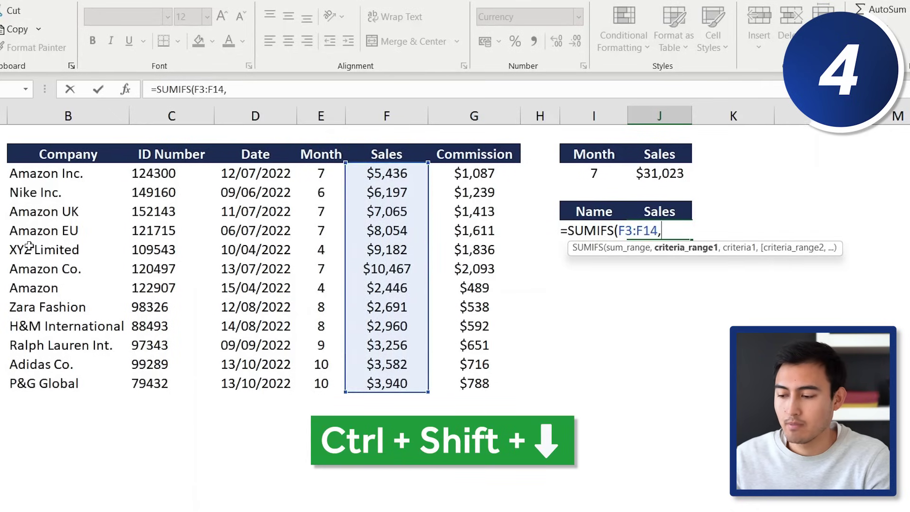
{"action": "key", "text": "Left"}
{"action": "key", "text": "Left"}
{"action": "key", "text": "Left"}
{"action": "key", "text": "Left"}
{"action": "key", "text": "Left"}
{"action": "key", "text": "Left"}
{"action": "key", "text": "Left"}
{"action": "key", "text": "Left"}
{"action": "key", "text": "Left"}
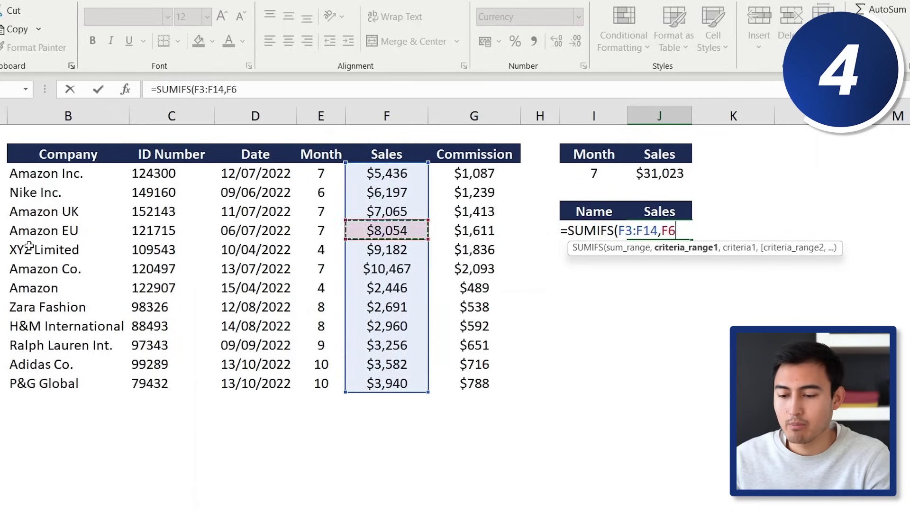
{"action": "key", "text": "Up"}
{"action": "key", "text": "Up"}
{"action": "key", "text": "Up"}
{"action": "key", "text": "Right"}
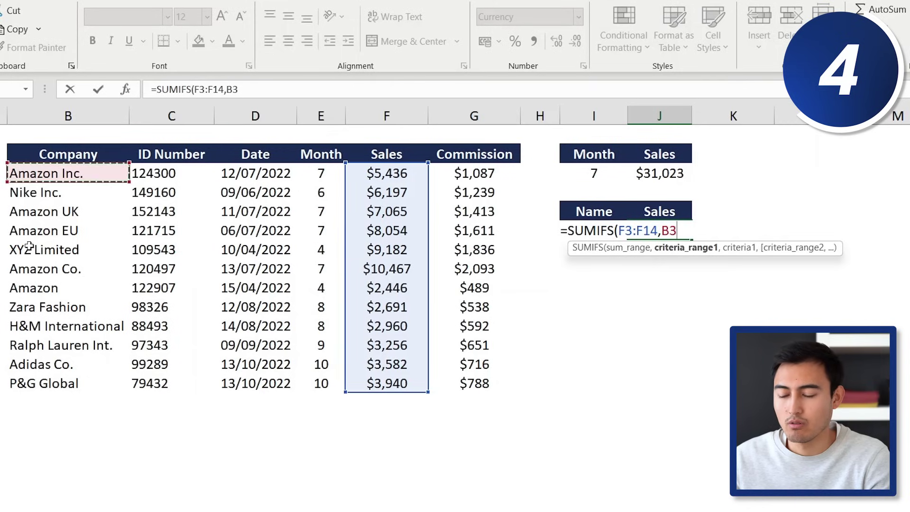
{"action": "key", "text": "ctrl+shift+Down"}
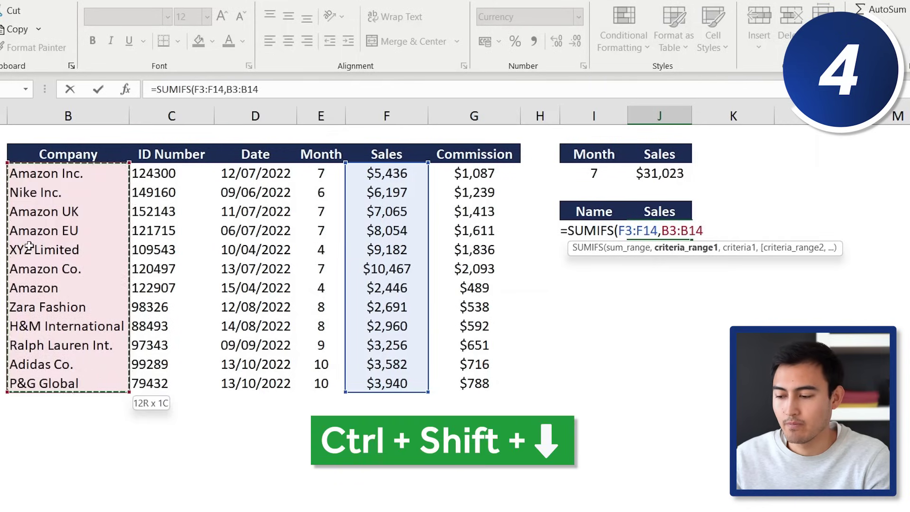
Add the I6&"*" wildcard criterion, commit for $33,469, and review the formula
{"action": "type", "text": ","}
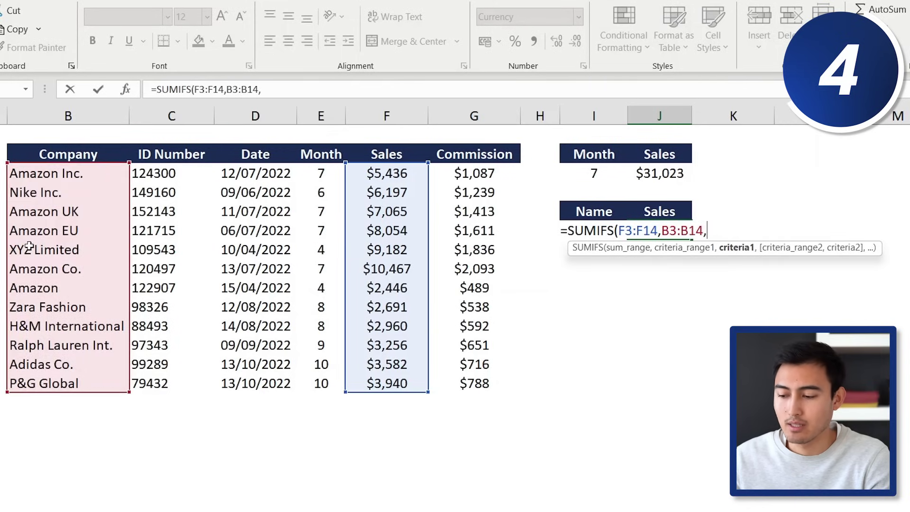
{"action": "key", "text": "Left"}
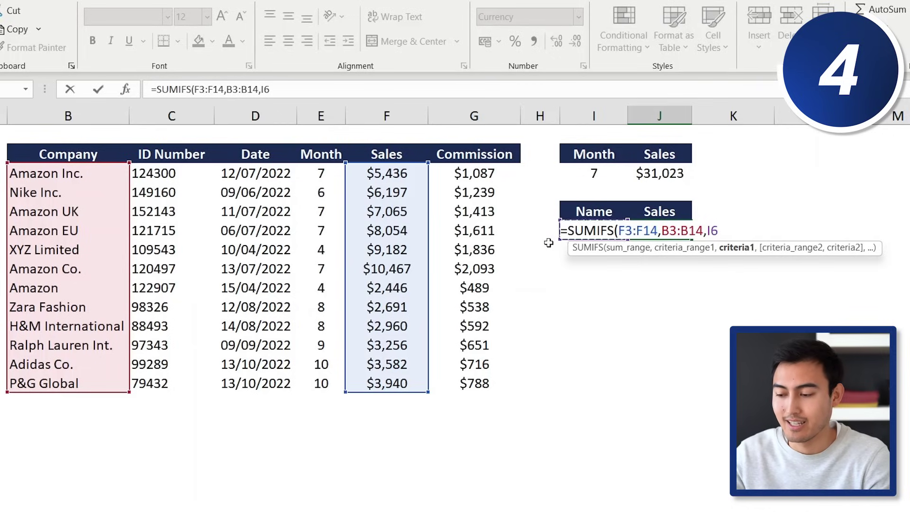
{"action": "type", "text": "&\"*"}
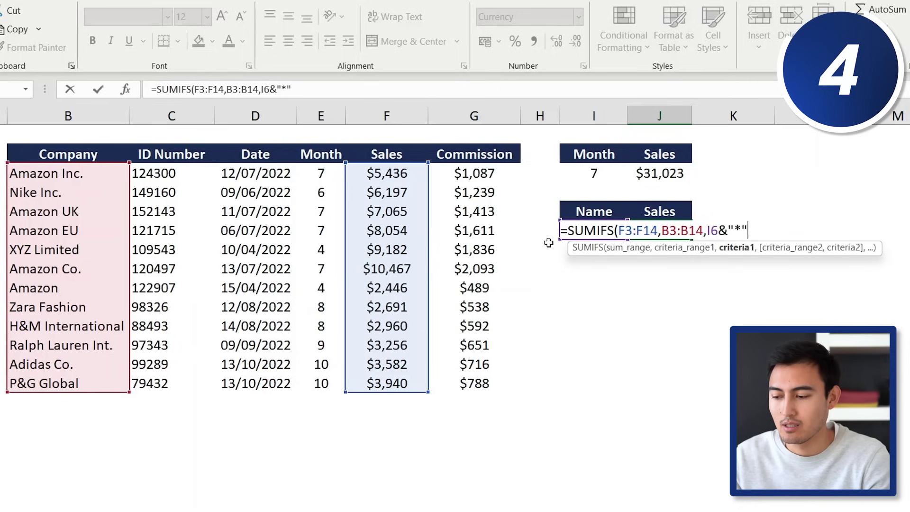
{"action": "type", "text": "\")"}
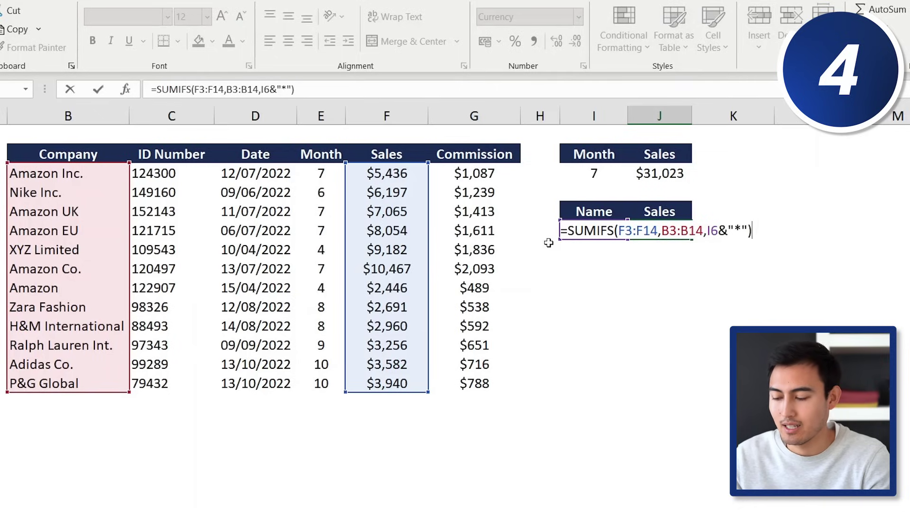
{"action": "key", "text": "ctrl+Return"}
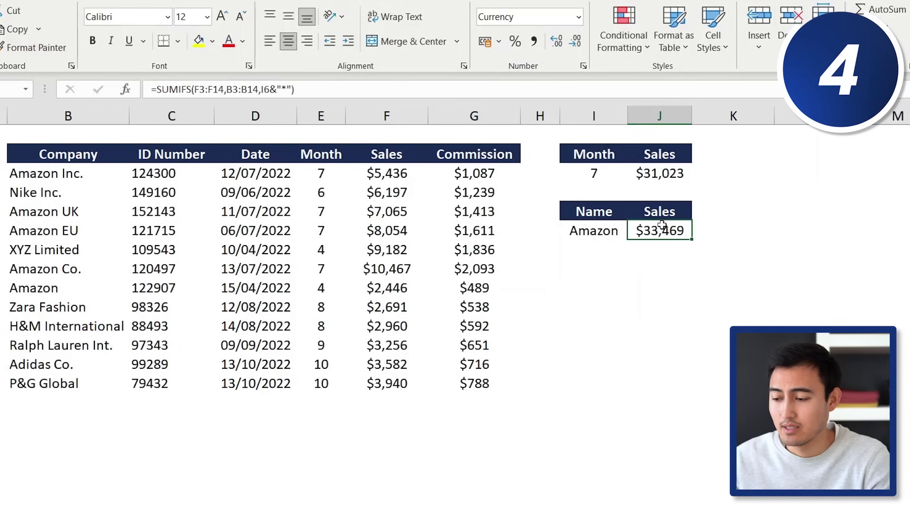
{"action": "double_click", "coordinate": [672, 232]}
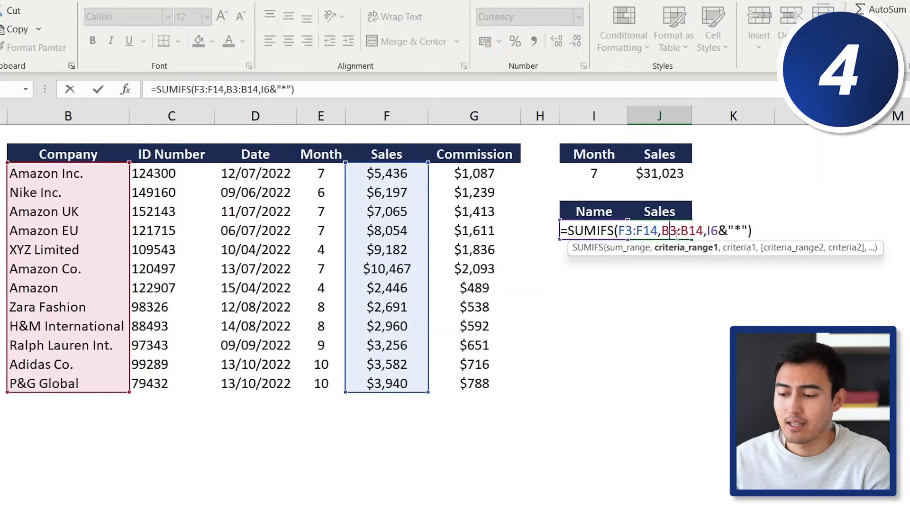
{"action": "left_click", "coordinate": [733, 226]}
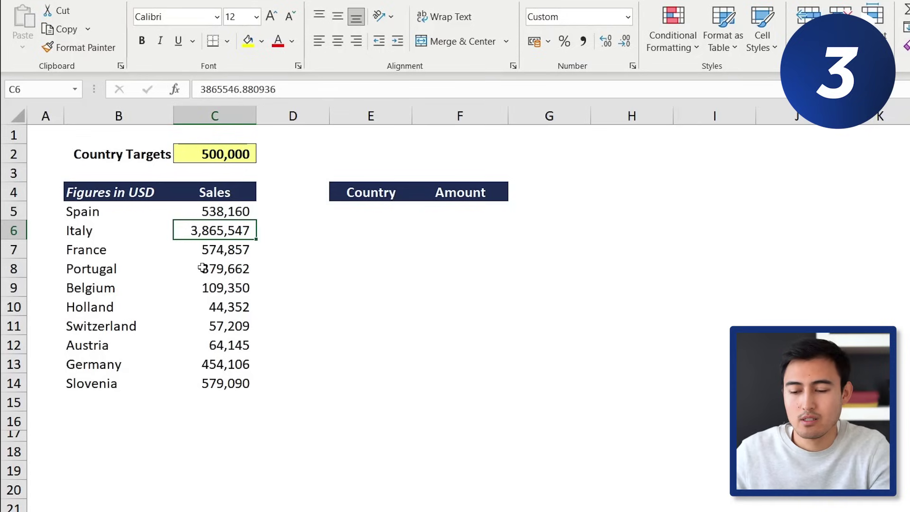
Point out Spain and the 500,000 Country Targets value, then select E5 under Country
{"action": "left_click", "coordinate": [73, 215]}
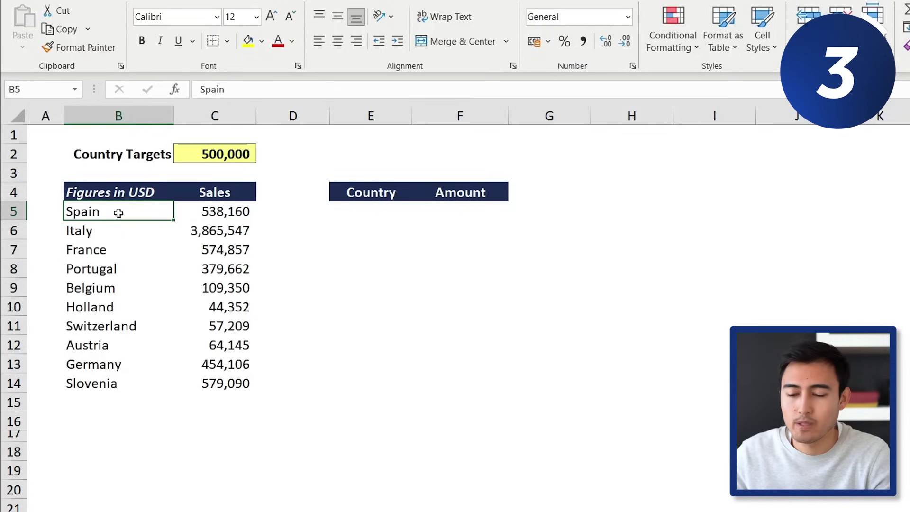
{"action": "left_click", "coordinate": [102, 156]}
{"action": "key", "text": "Right"}
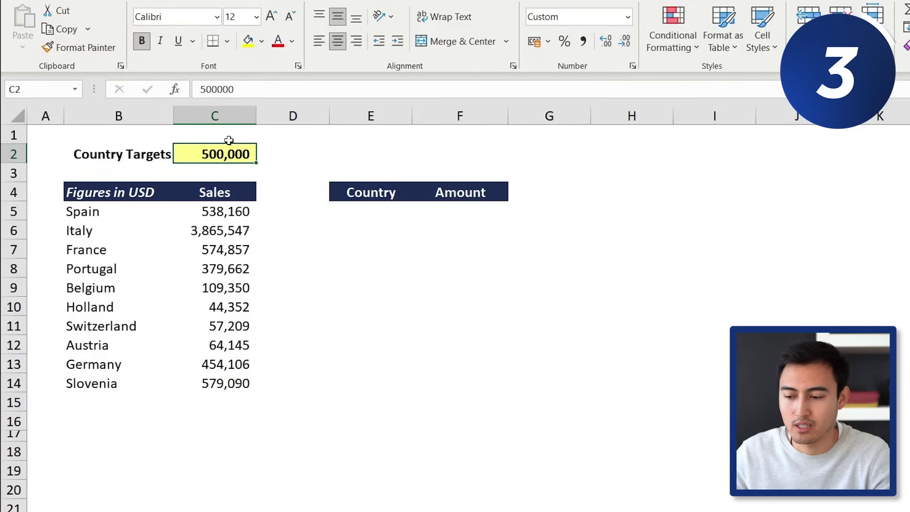
{"action": "left_click", "coordinate": [370, 208]}
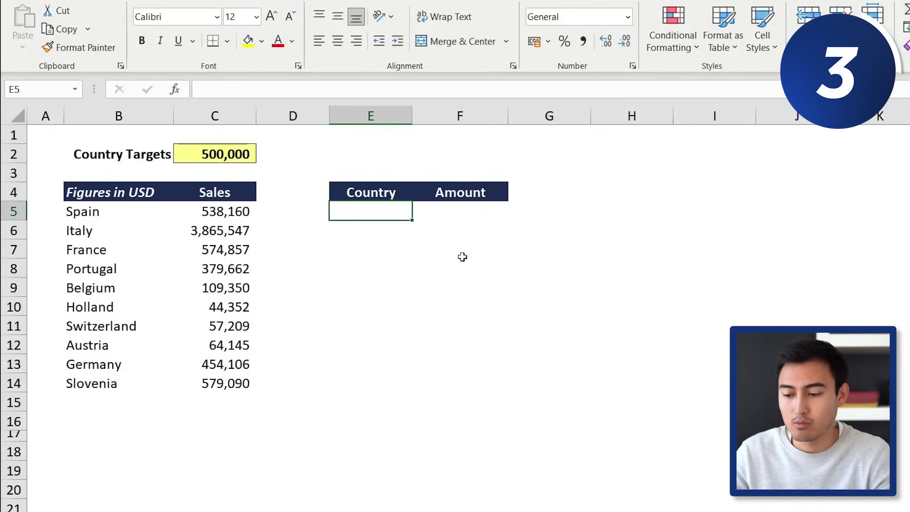
Enter =FILTER(B5:C14,C5:C14>C2) in E5 to list countries above the target
{"action": "type", "text": "="}
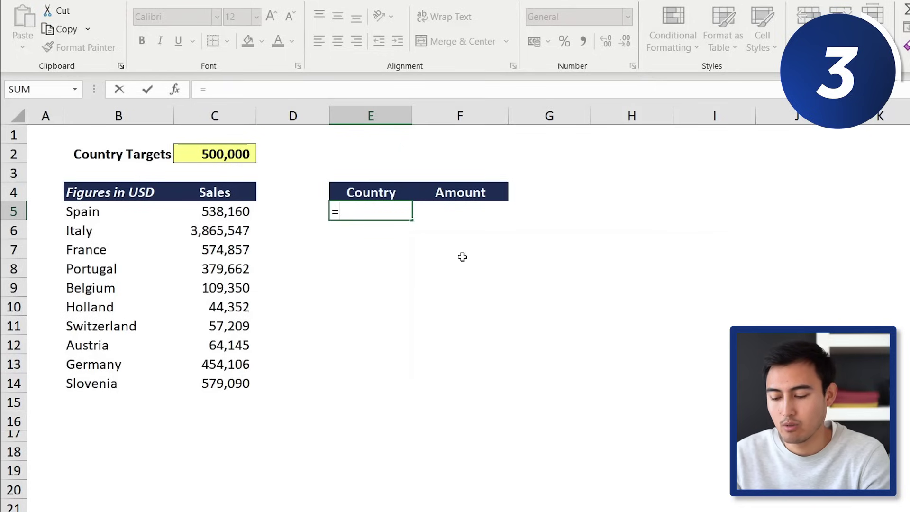
{"action": "type", "text": "filter"}
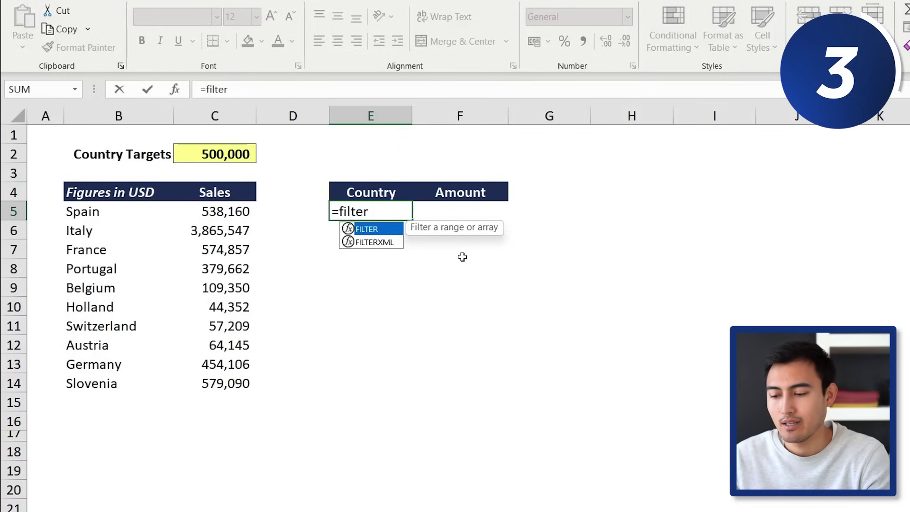
{"action": "key", "text": "Tab"}
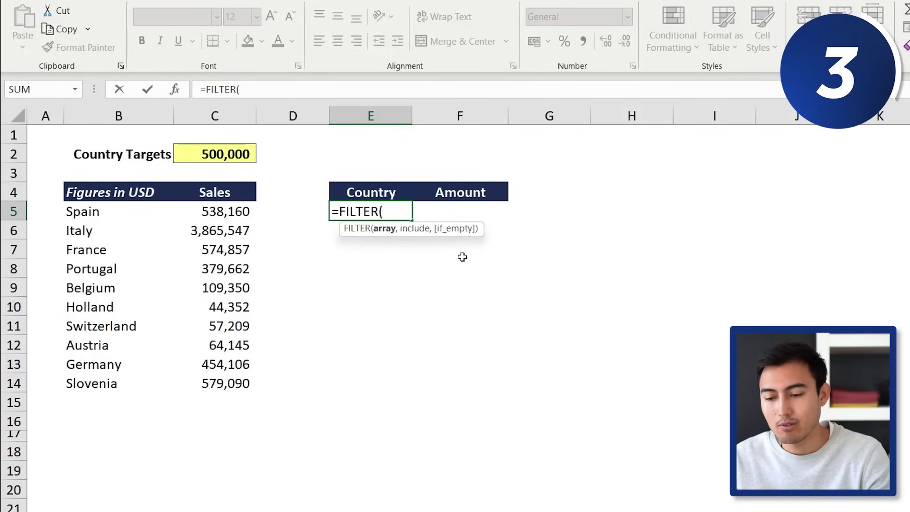
{"action": "left_click_drag", "start_coordinate": [85, 211], "coordinate": [216, 385]}
{"action": "type", "text": ","}
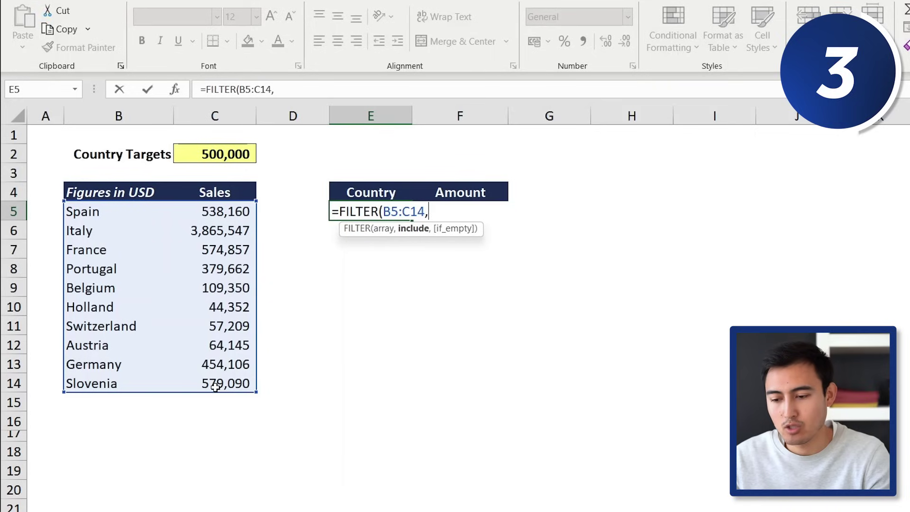
{"action": "left_click_drag", "start_coordinate": [232, 206], "coordinate": [232, 382]}
{"action": "type", "text": ">"}
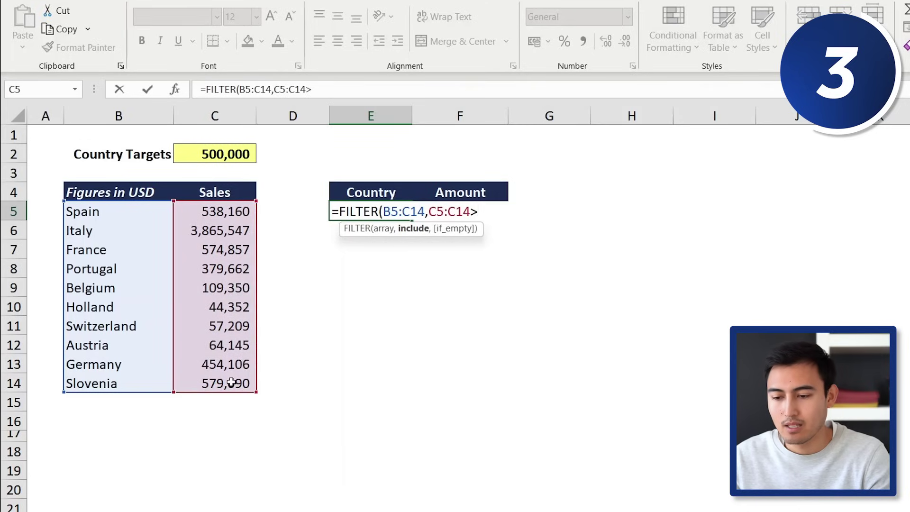
{"action": "left_click", "coordinate": [217, 156]}
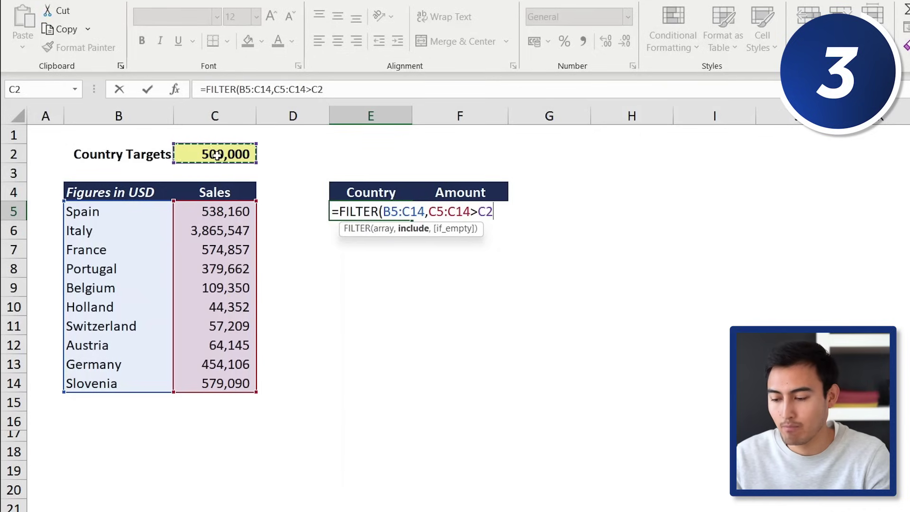
{"action": "type", "text": ")"}
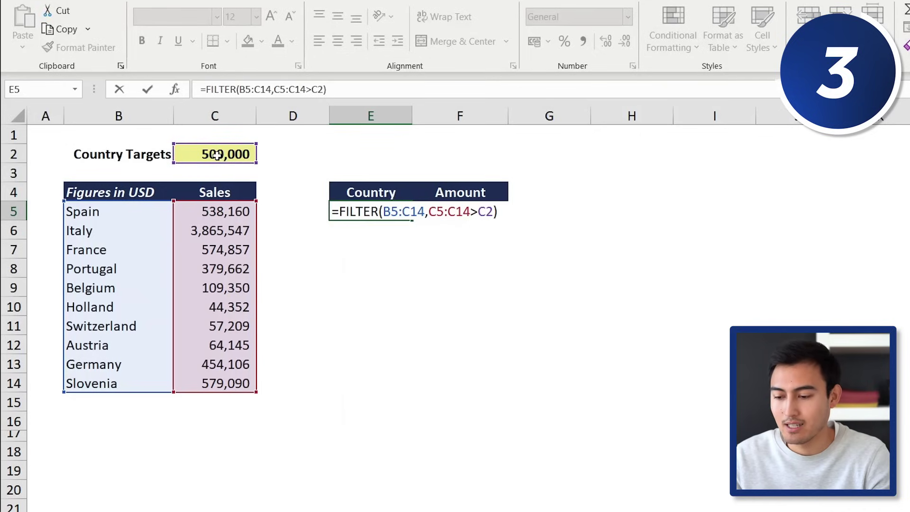
{"action": "key", "text": "Return"}
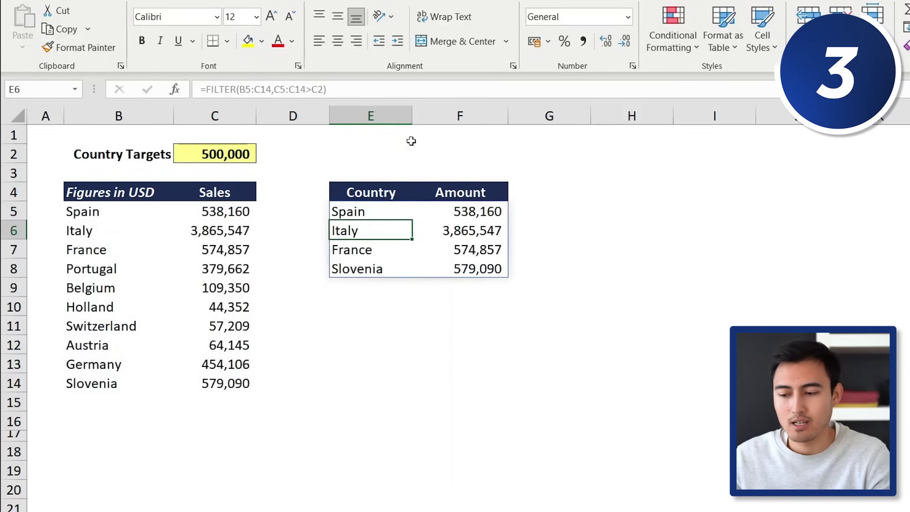
Lower the country target in C2 to 250000
{"action": "key", "text": "Up"}
{"action": "key", "text": "Up"}
{"action": "key", "text": "Up"}
{"action": "key", "text": "Up"}
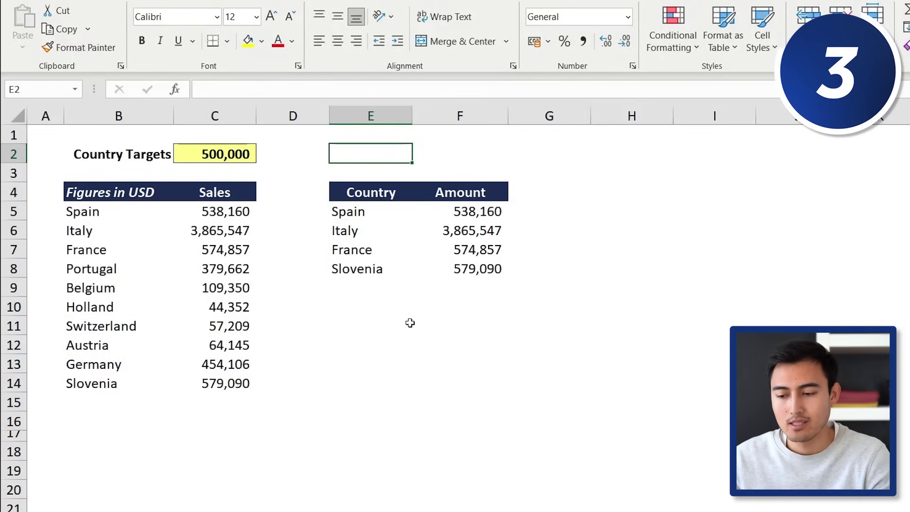
{"action": "key", "text": "Left"}
{"action": "key", "text": "Left"}
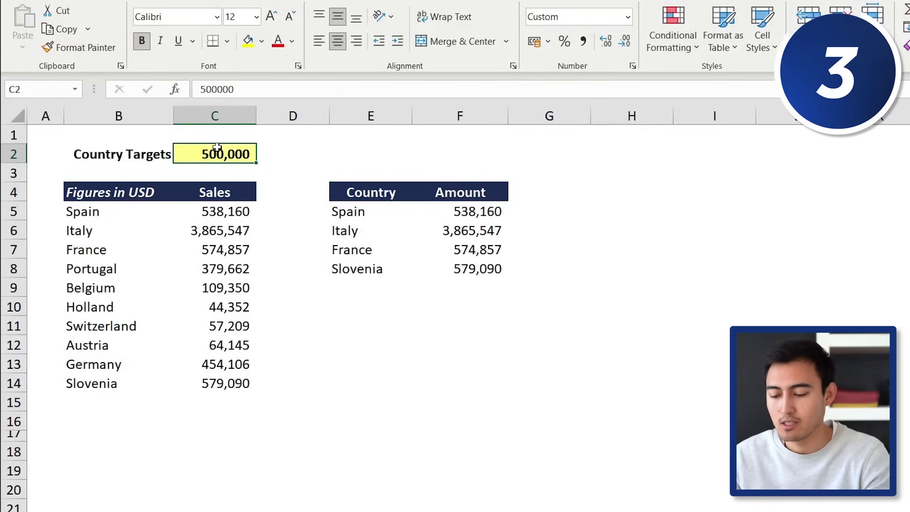
{"action": "type", "text": "250000"}
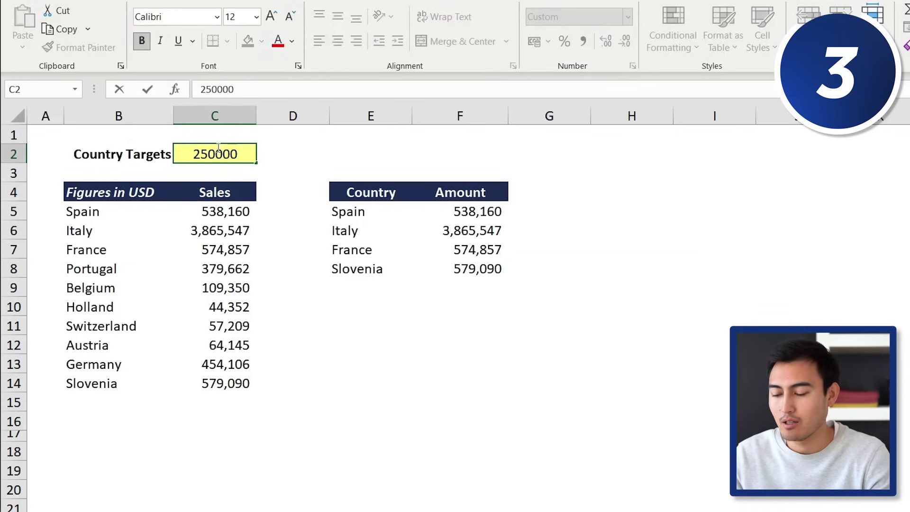
{"action": "key", "text": "Return"}
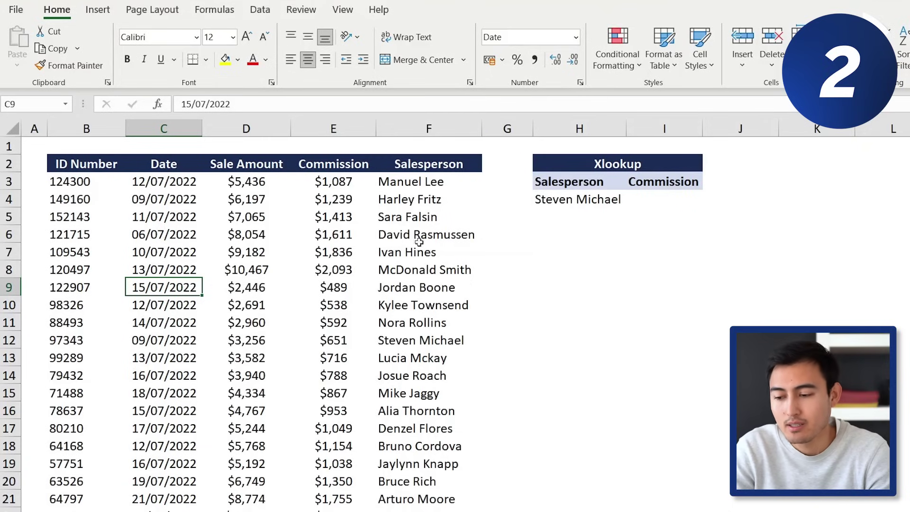
Check a salesperson's sale amount, commission calculation and the H4 name, then select I4
{"action": "left_click", "coordinate": [433, 250]}
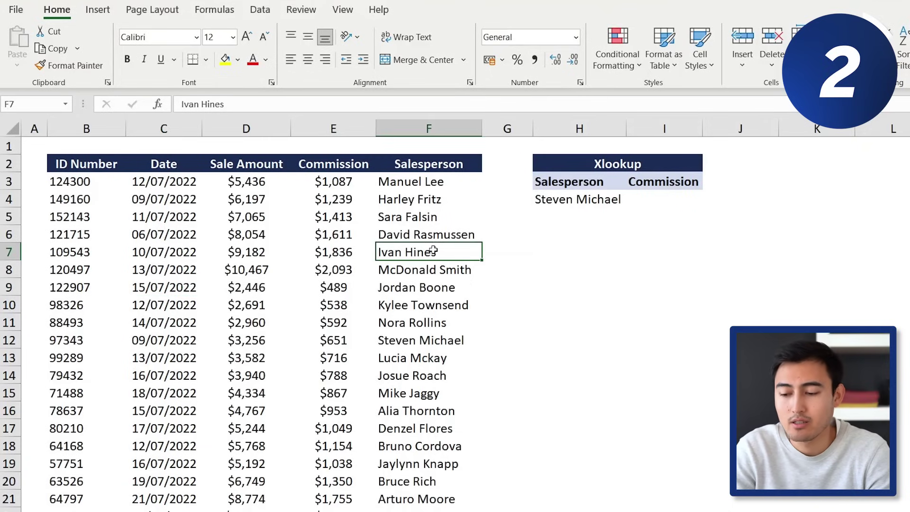
{"action": "left_click", "coordinate": [335, 248]}
{"action": "key", "text": "Left"}
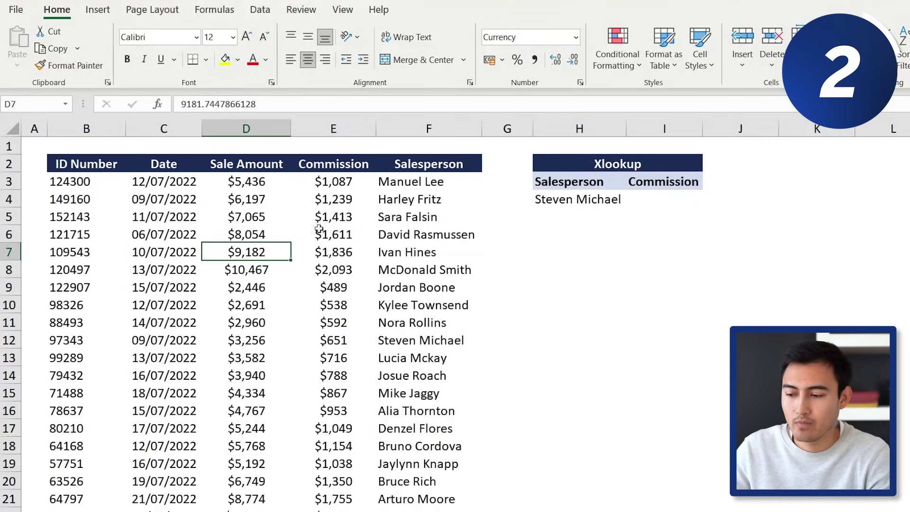
{"action": "left_click", "coordinate": [546, 195]}
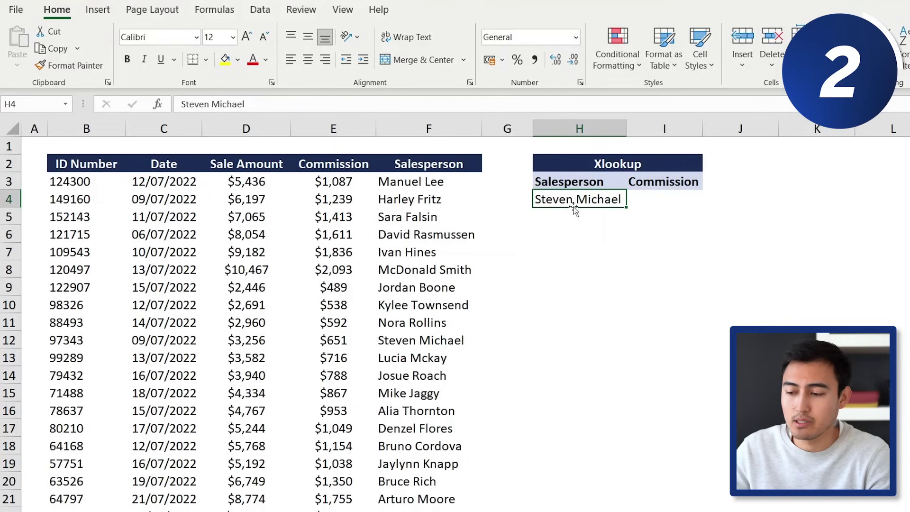
{"action": "left_click", "coordinate": [675, 203]}
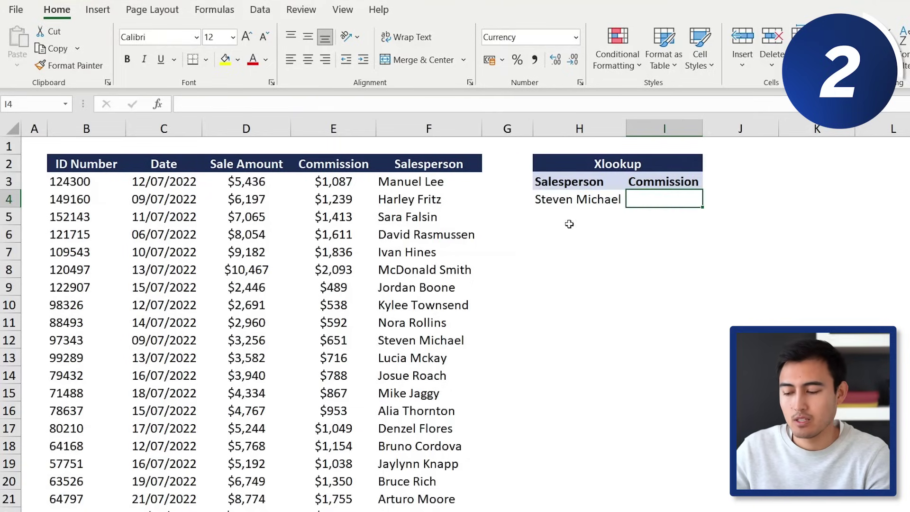
Enter =XLOOKUP(H4,F3:F24,E3:E24) in I4 to return the named salesperson's commission
{"action": "type", "text": "="}
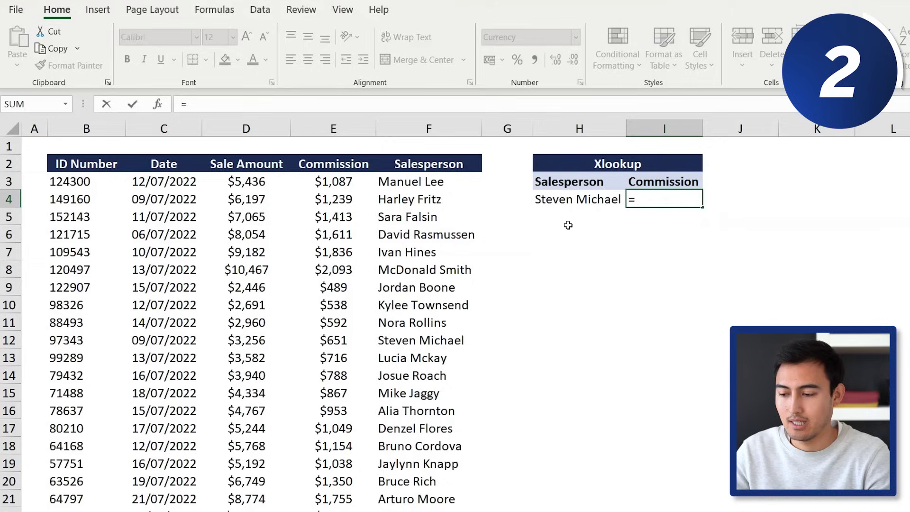
{"action": "type", "text": "xl"}
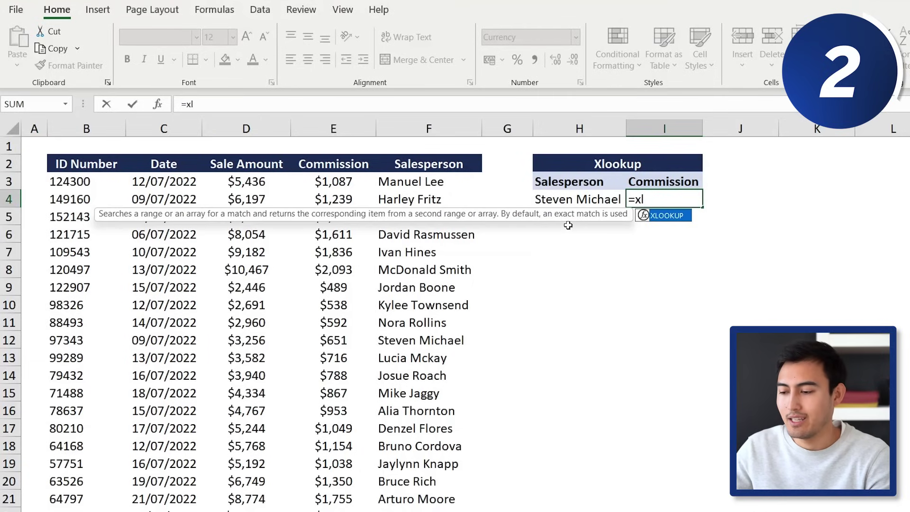
{"action": "key", "text": "Tab"}
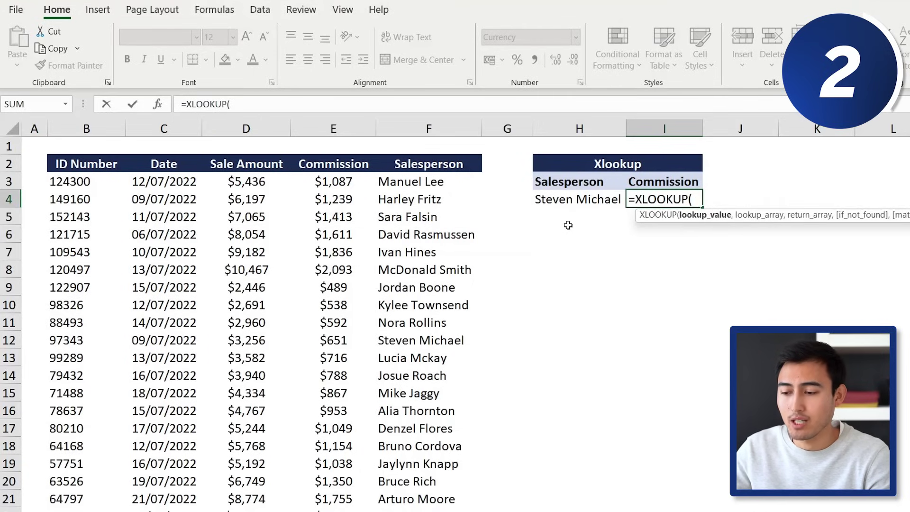
{"action": "left_click", "coordinate": [567, 201]}
{"action": "type", "text": ","}
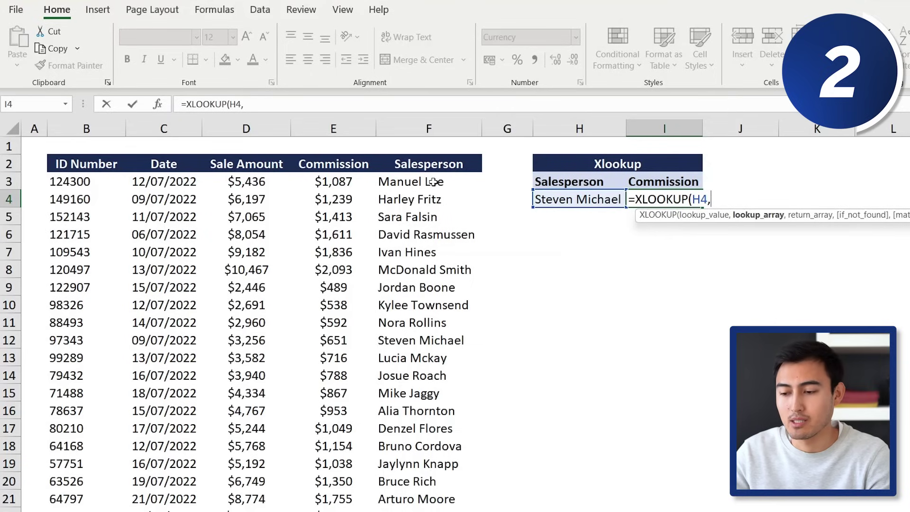
{"action": "left_click", "coordinate": [426, 181]}
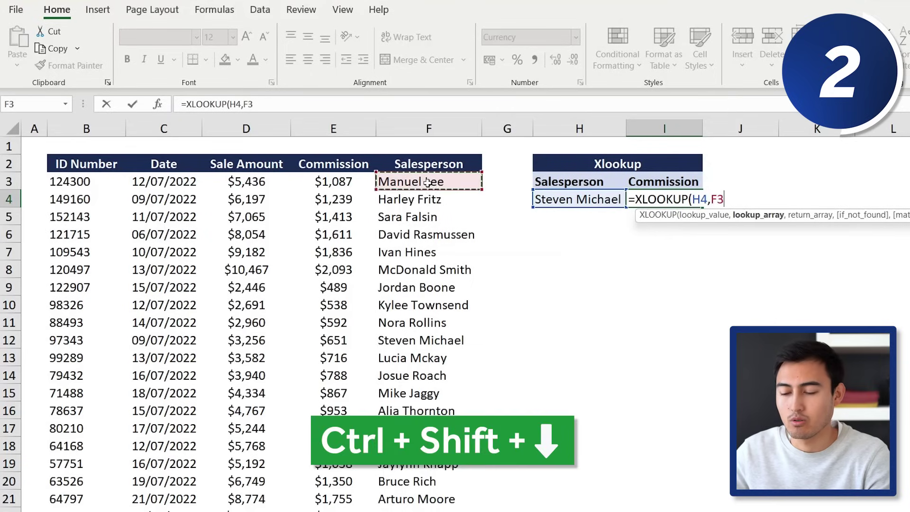
{"action": "key", "text": "ctrl+shift+Down"}
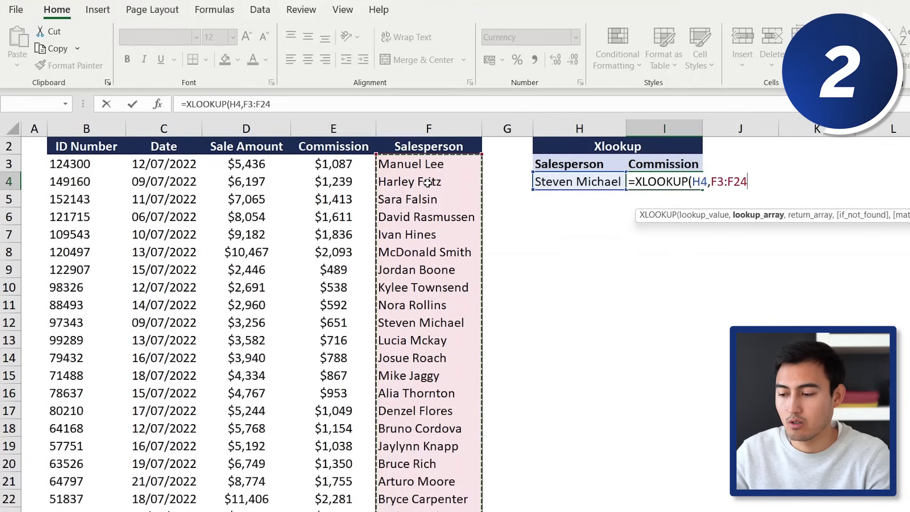
{"action": "type", "text": ","}
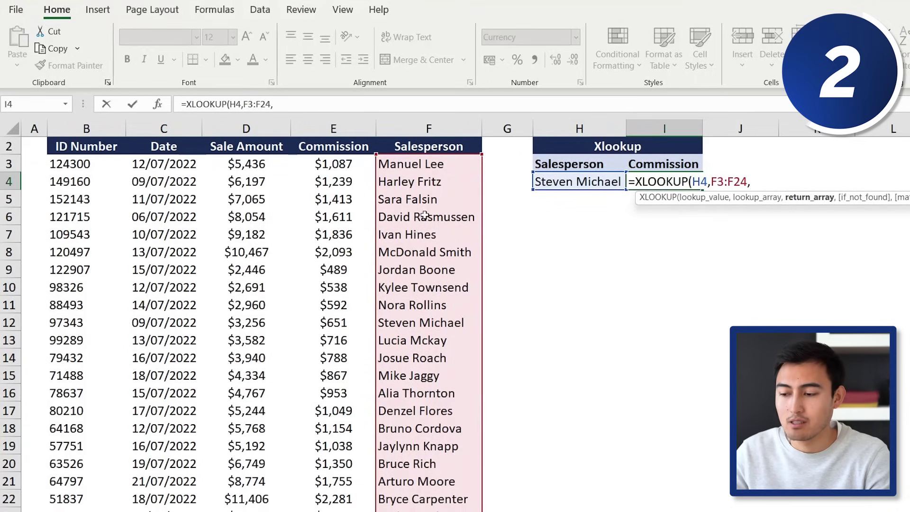
{"action": "scroll", "coordinate": [424, 216], "scroll_direction": "up", "scroll_amount": 1}
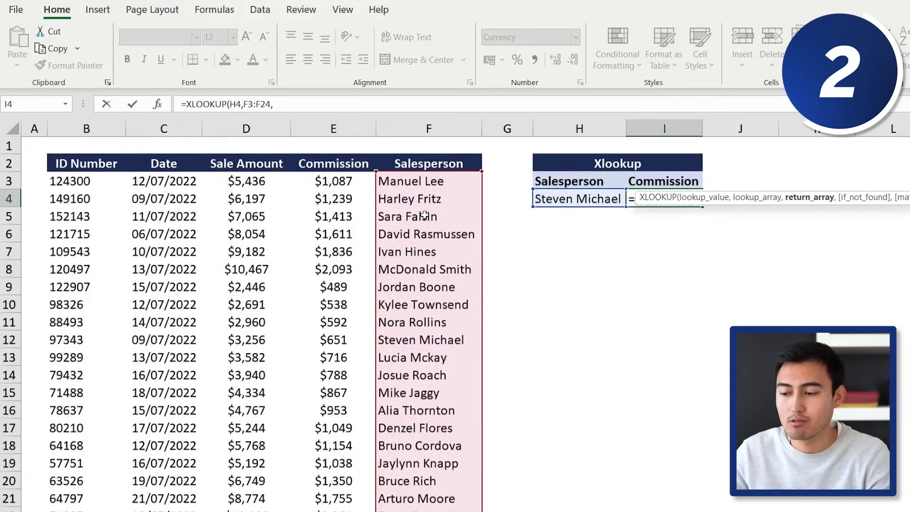
{"action": "left_click", "coordinate": [335, 182]}
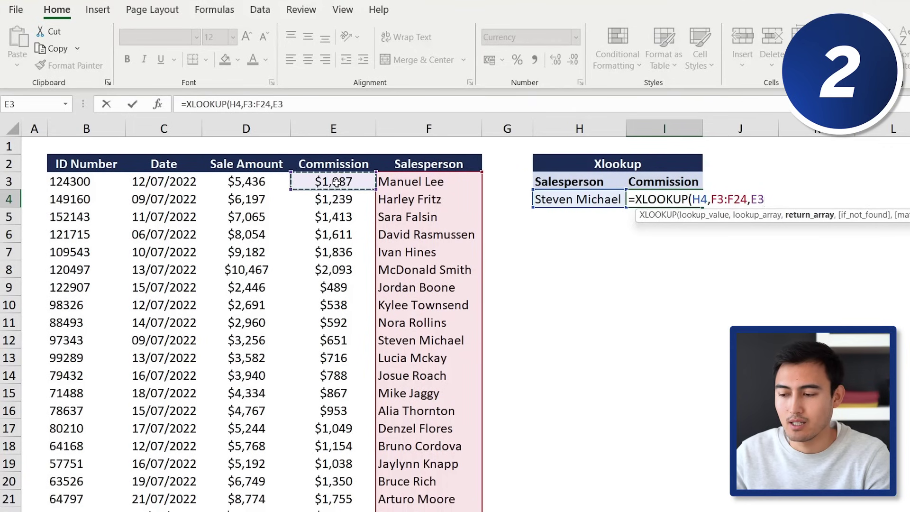
{"action": "key", "text": "ctrl+shift+Down"}
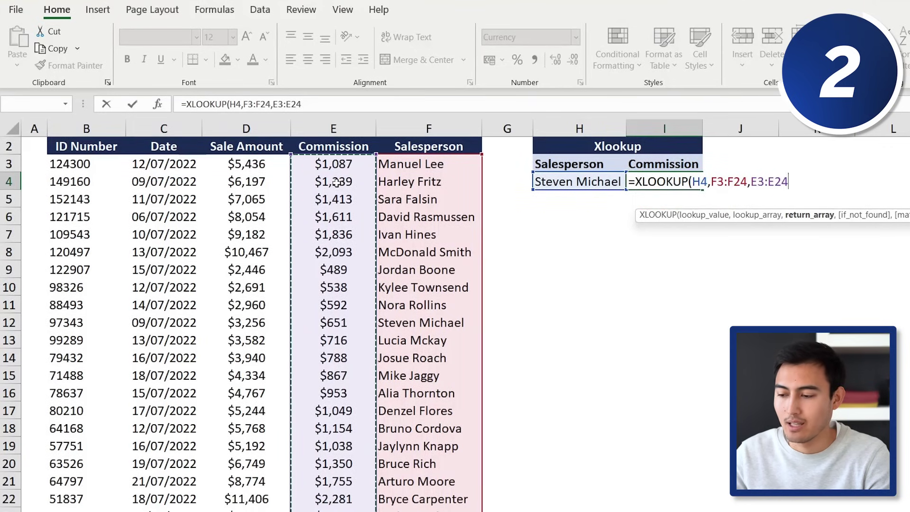
{"action": "key", "text": "Return"}
Enter a different salesperson's name in H4, which now returns a $1,087 commission
{"action": "scroll", "coordinate": [658, 213], "scroll_direction": "up", "scroll_amount": 1}
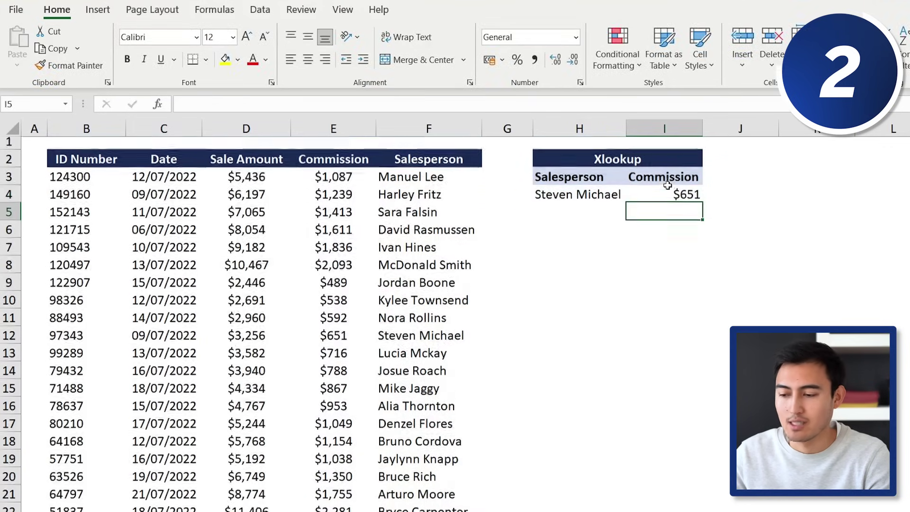
{"action": "key", "text": "Up"}
{"action": "key", "text": "Left"}
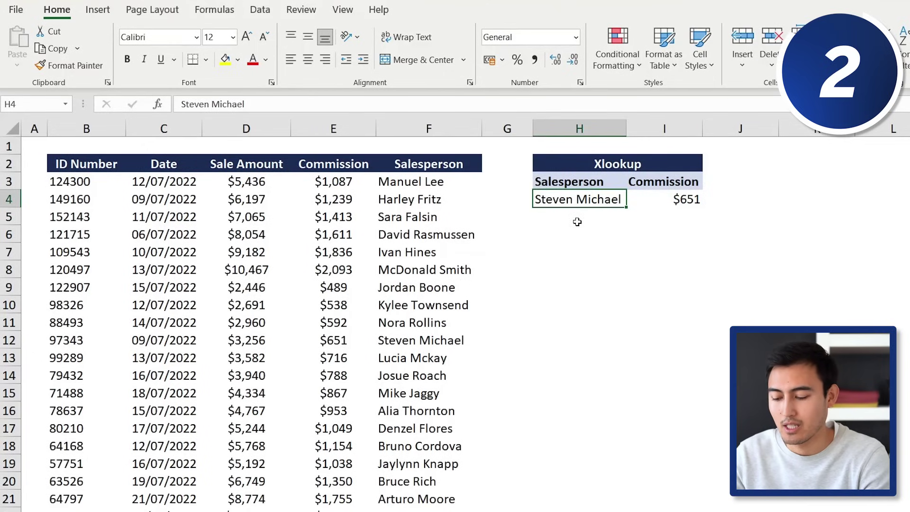
{"action": "type", "text": "N"}
{"action": "key", "text": "Return"}
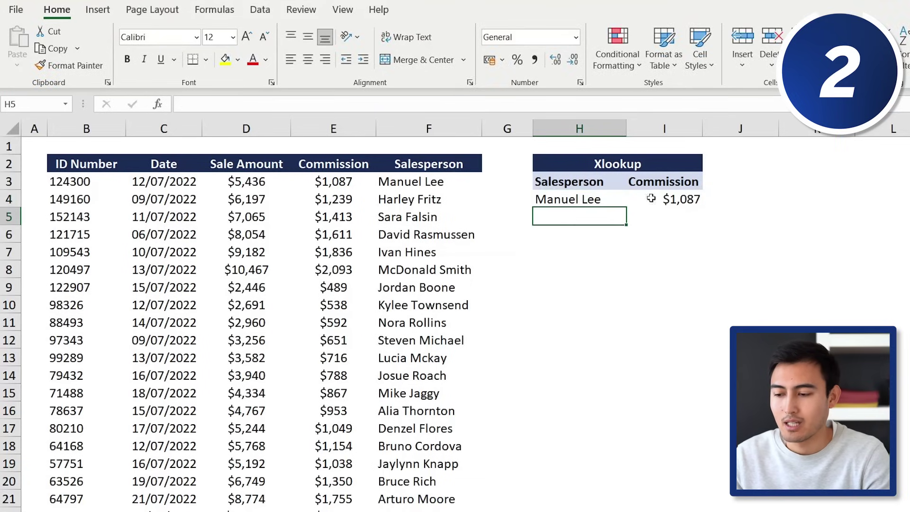
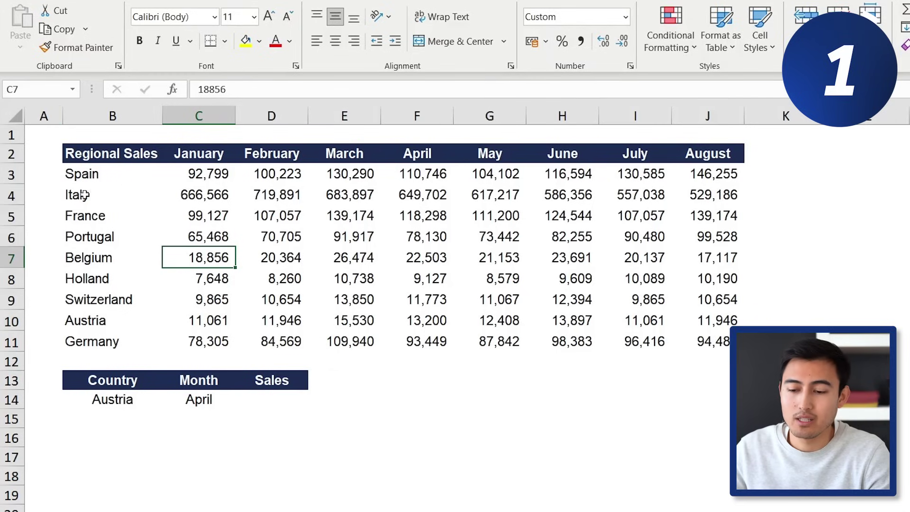
Browse the sales table, then start a formula with = in Sales cell D14
{"action": "left_click", "coordinate": [81, 175]}
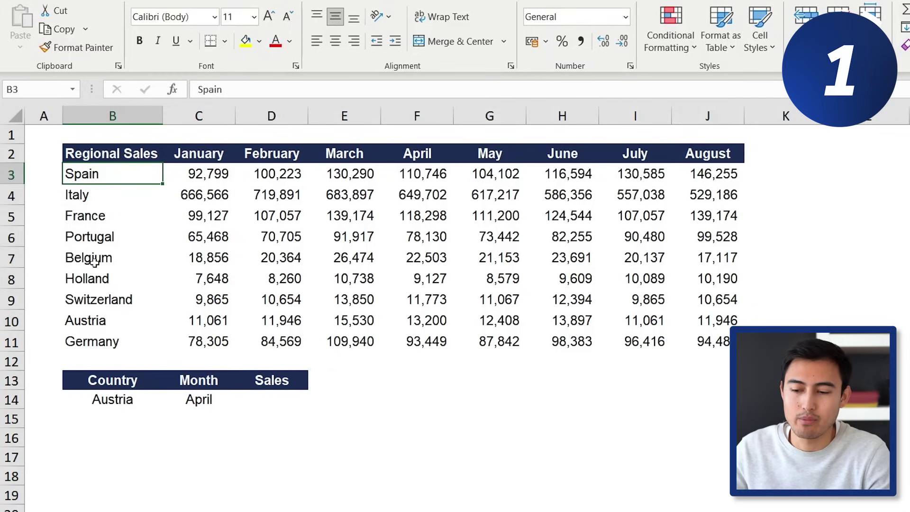
{"action": "key", "text": "Down"}
{"action": "key", "text": "Down"}
{"action": "key", "text": "Right"}
{"action": "key", "text": "Right"}
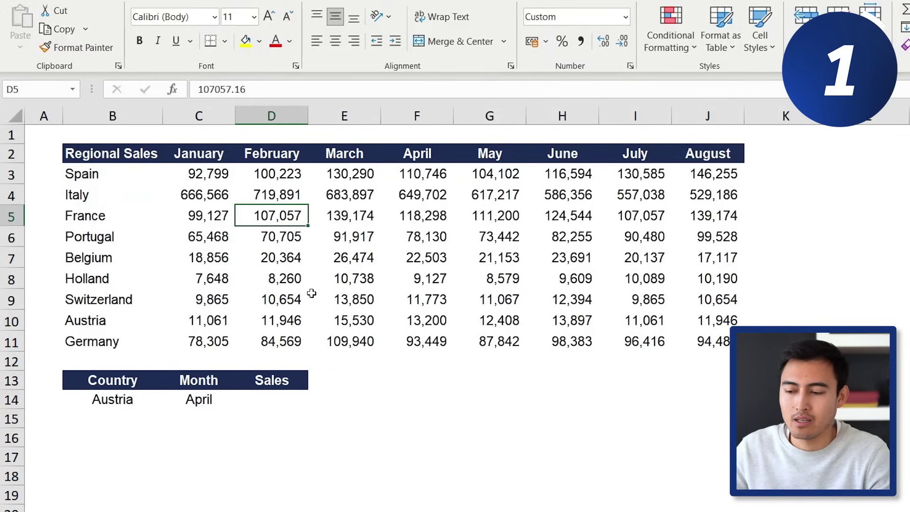
{"action": "left_click", "coordinate": [288, 405]}
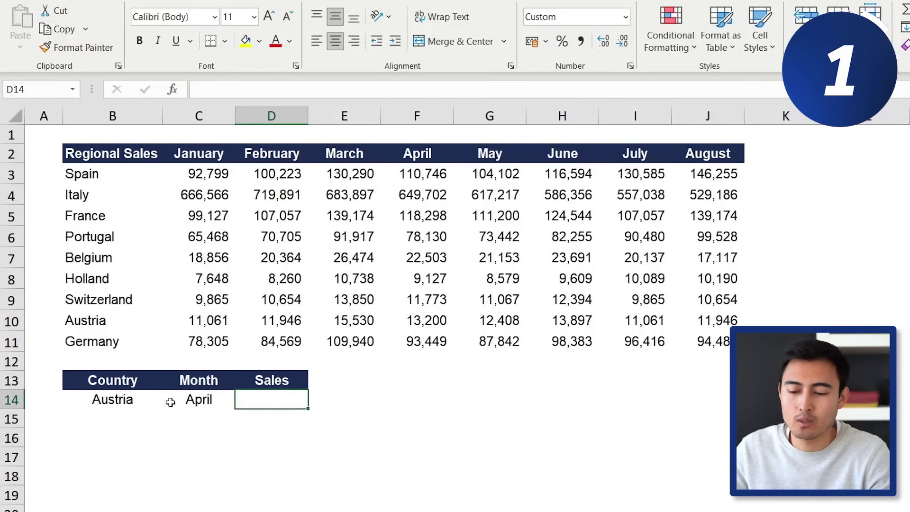
{"action": "key", "text": "Left"}
{"action": "key", "text": "Left"}
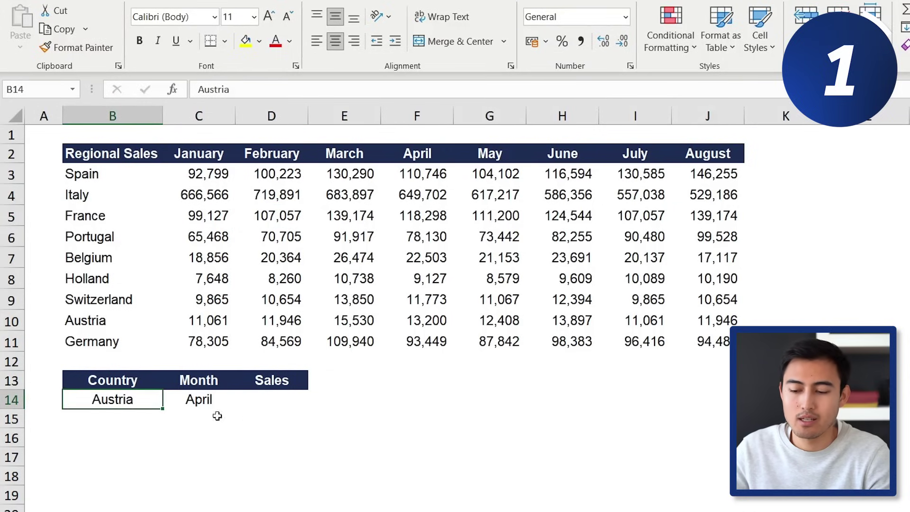
{"action": "key", "text": "Right"}
{"action": "key", "text": "Right"}
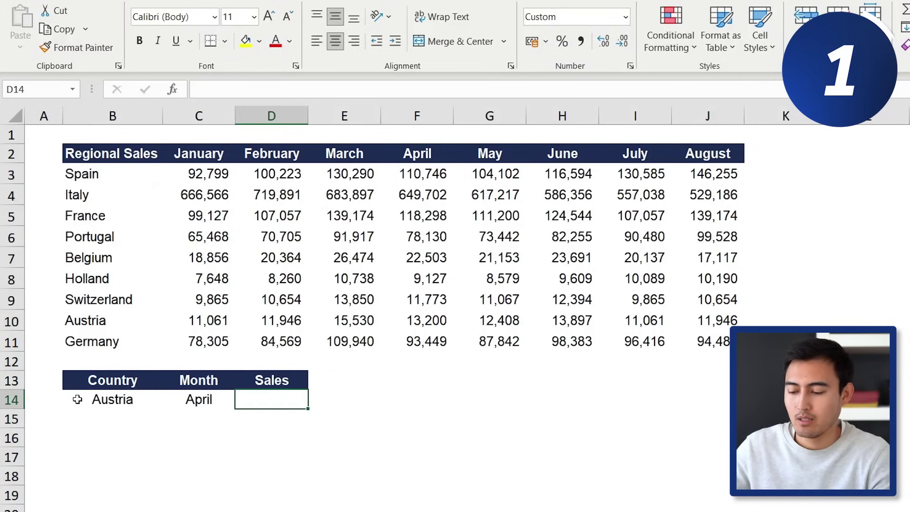
{"action": "type", "text": "="}
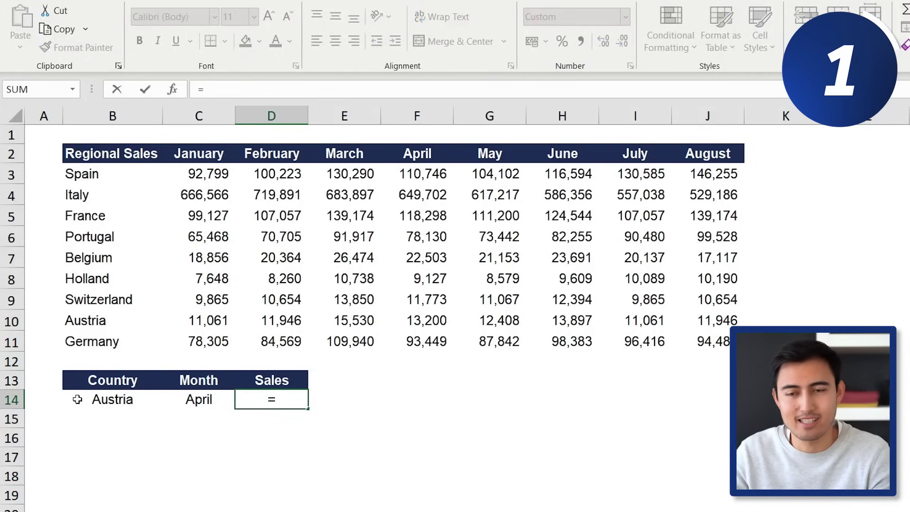
Begin an INDEX function in D14 using the sales array C3:J11
{"action": "type", "text": "in"}
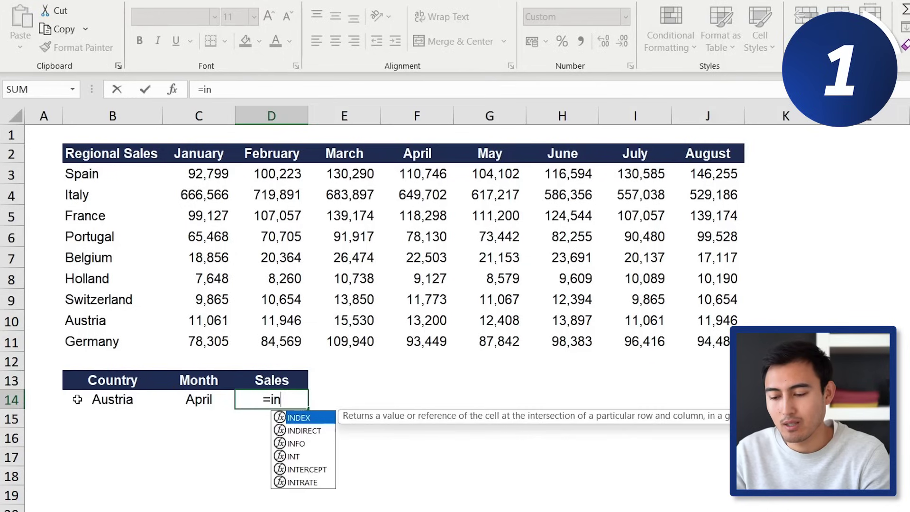
{"action": "key", "text": "Tab"}
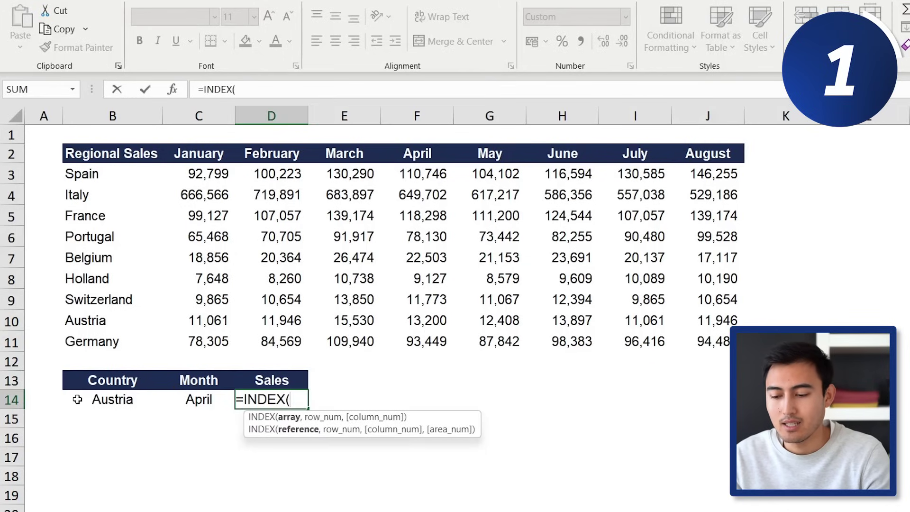
{"action": "left_click", "coordinate": [195, 171]}
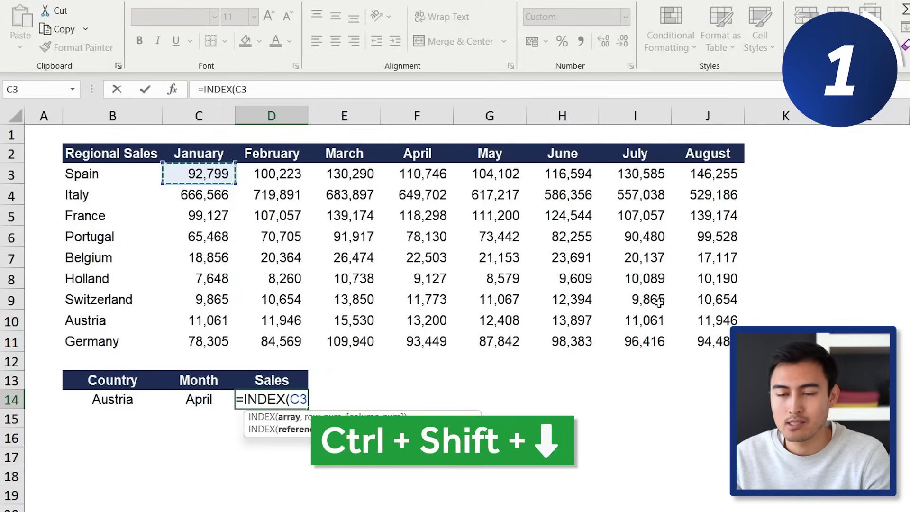
{"action": "key", "text": "ctrl+shift+Down"}
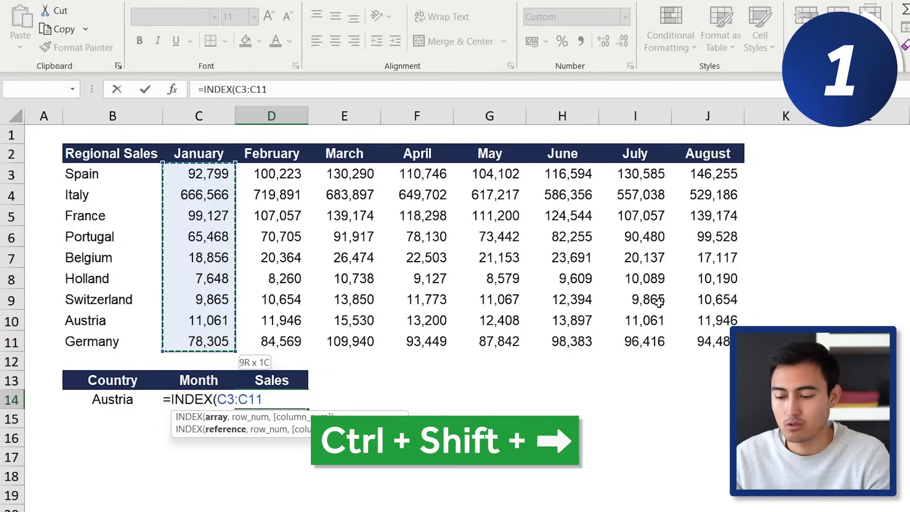
{"action": "key", "text": "ctrl+shift+Right"}
Add MATCH(B14,B3:B11,0) as the row argument, exact-matching the country
{"action": "type", "text": ","}
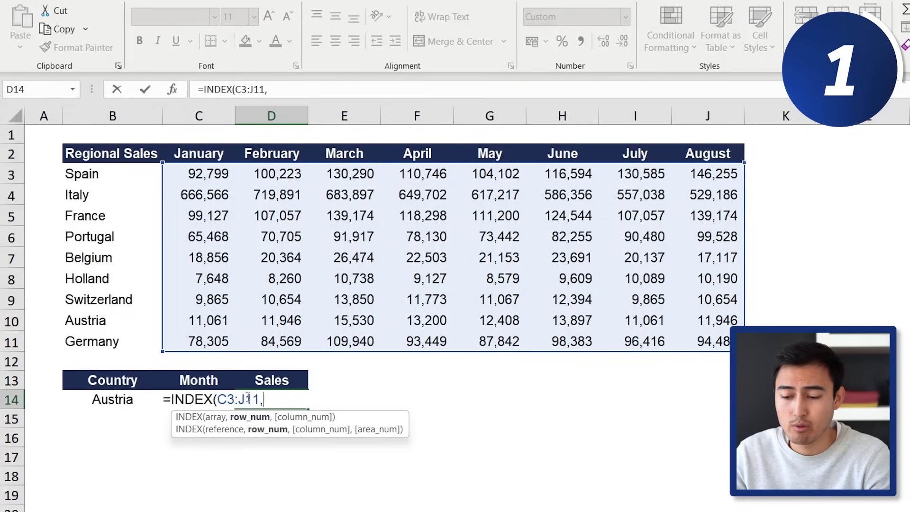
{"action": "type", "text": "mat"}
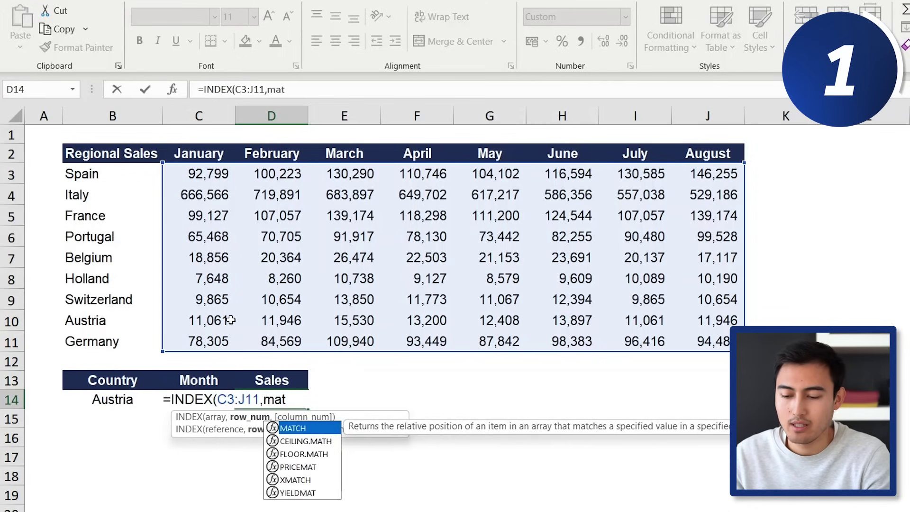
{"action": "key", "text": "Tab"}
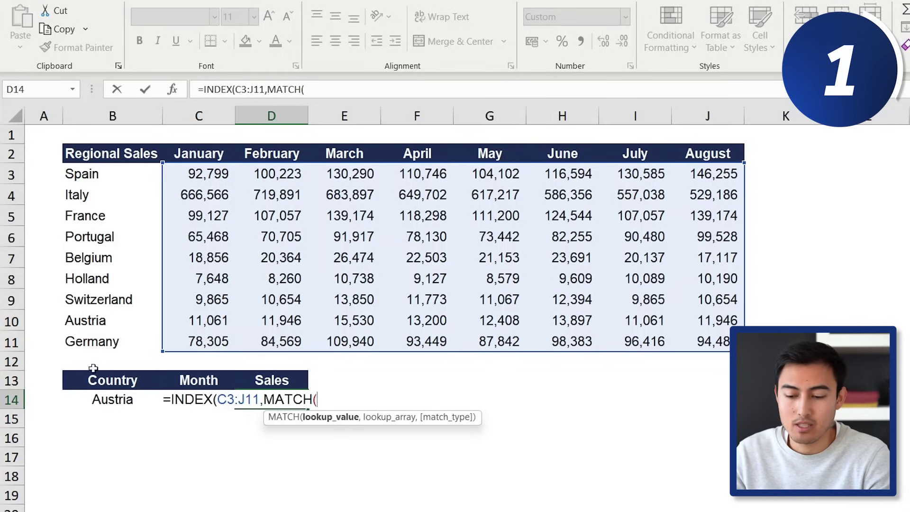
{"action": "left_click", "coordinate": [86, 403]}
{"action": "type", "text": ","}
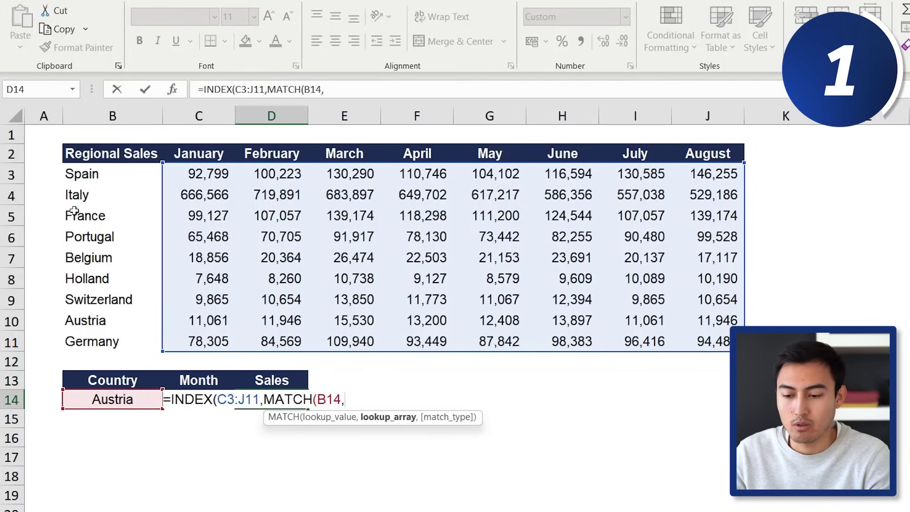
{"action": "left_click", "coordinate": [82, 173]}
{"action": "left_click_drag", "start_coordinate": [82, 174], "coordinate": [82, 340]}
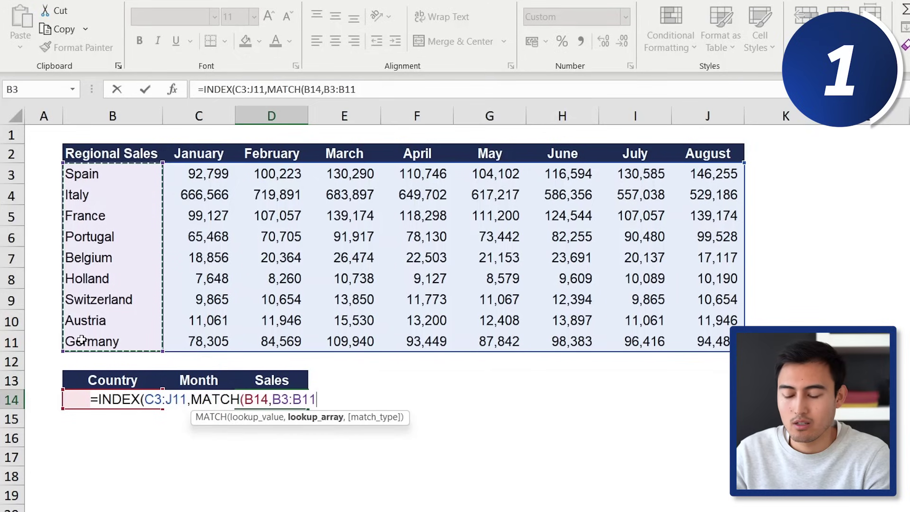
{"action": "type", "text": ","}
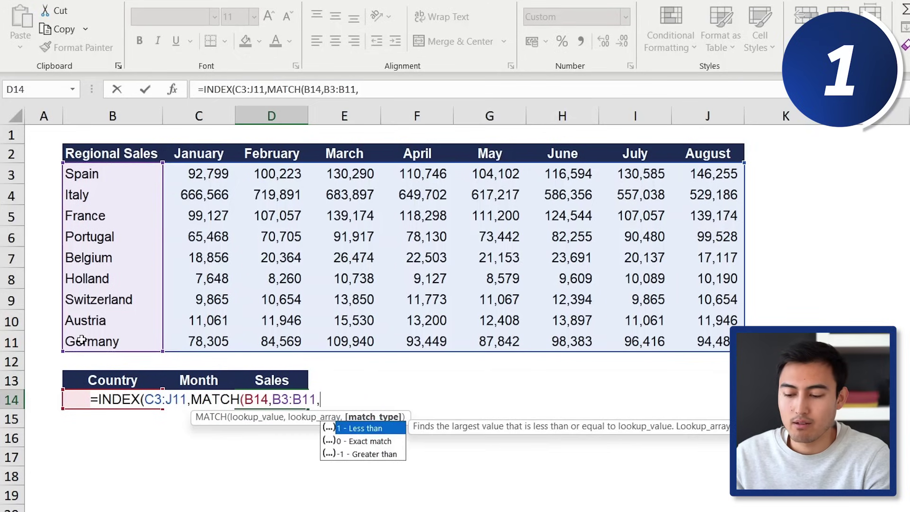
{"action": "key", "text": "Down"}
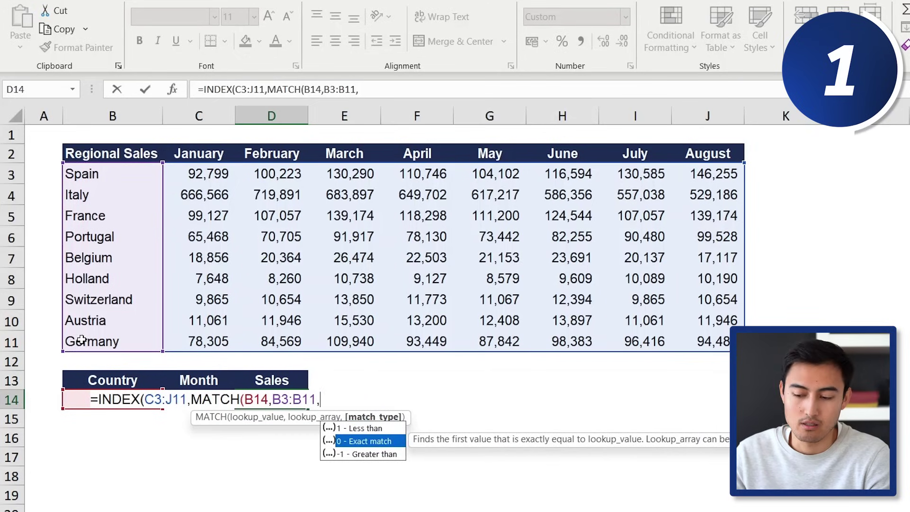
{"action": "key", "text": "Tab"}
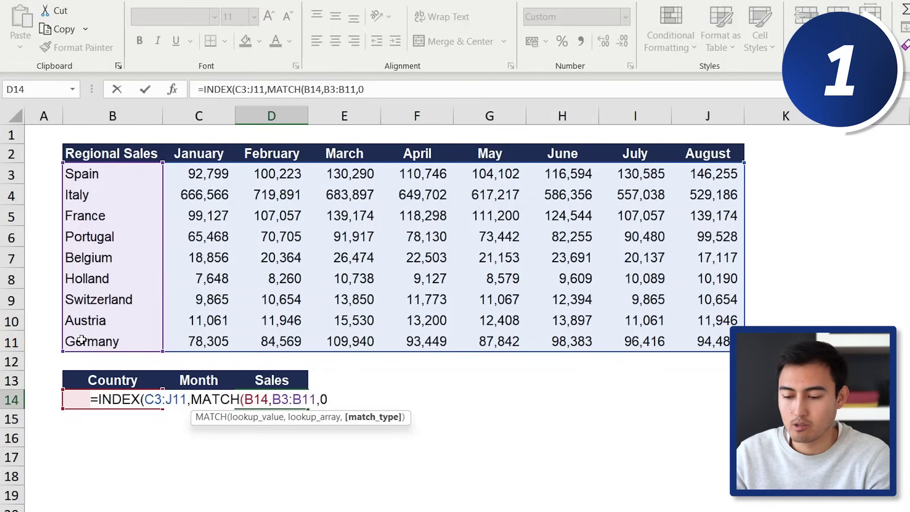
{"action": "type", "text": "),"}
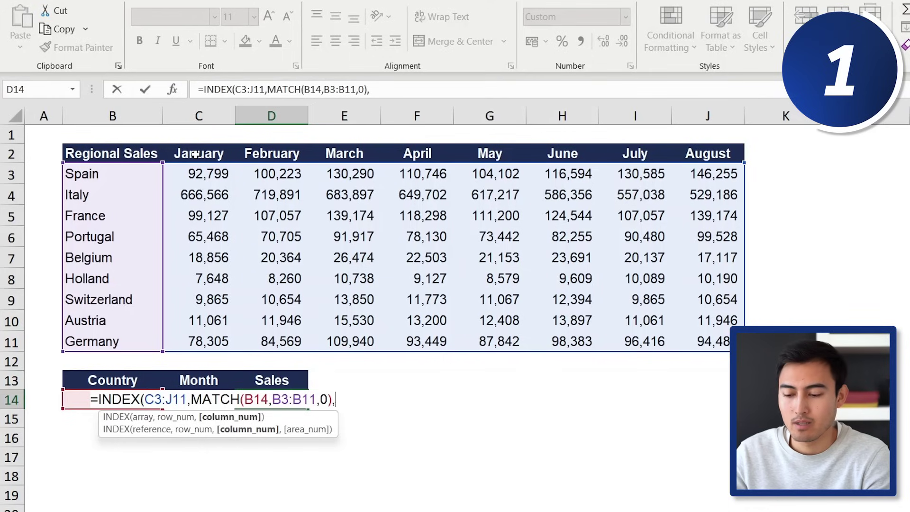
{"action": "type", "text": "ma"}
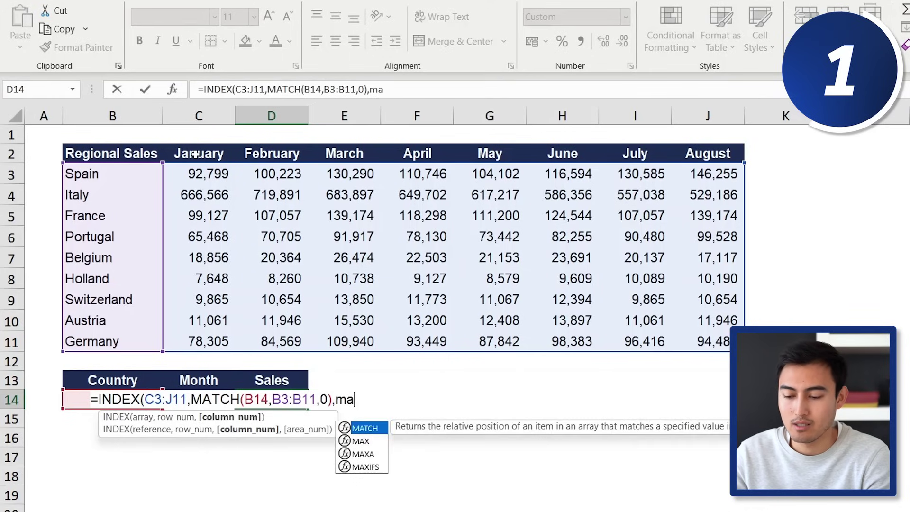
Add MATCH(C14,C2:J2,0) as the column argument, close the parentheses and commit D14
{"action": "key", "text": "Tab"}
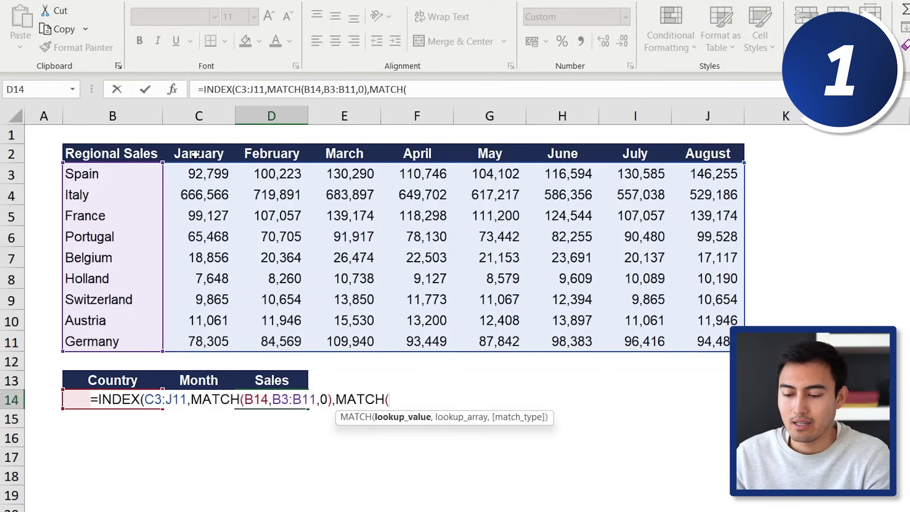
{"action": "left_click", "coordinate": [197, 400]}
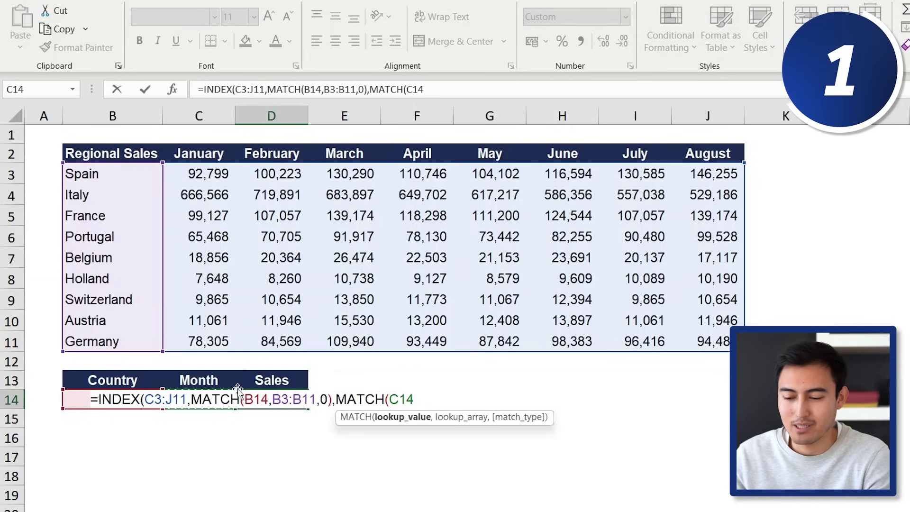
{"action": "type", "text": ","}
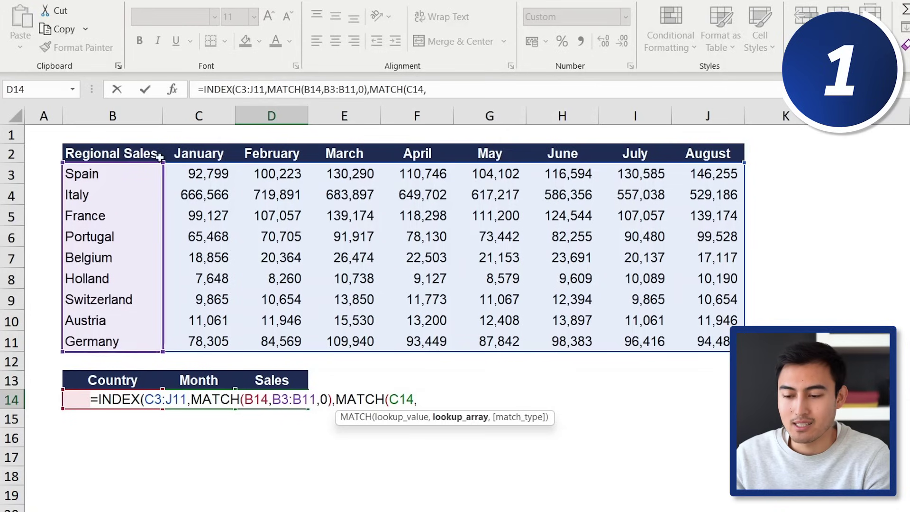
{"action": "left_click_drag", "start_coordinate": [199, 147], "coordinate": [690, 153]}
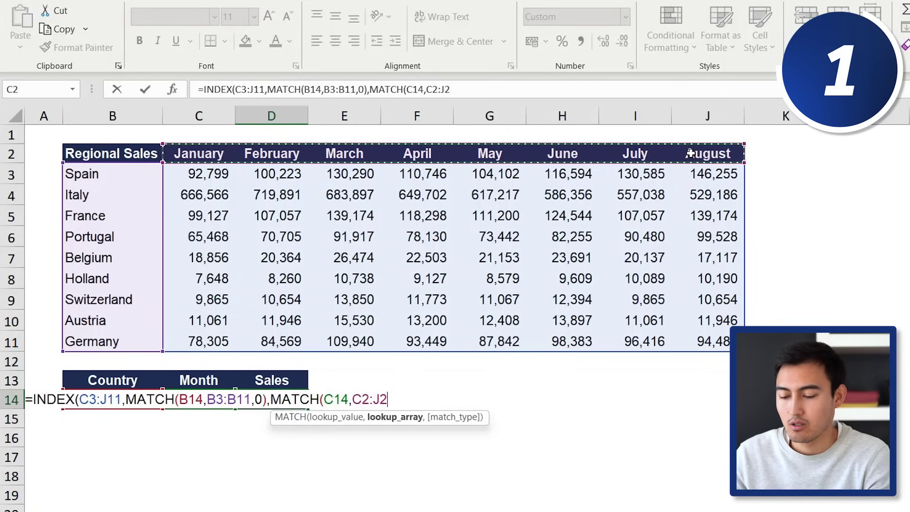
{"action": "type", "text": ","}
{"action": "key", "text": "Down"}
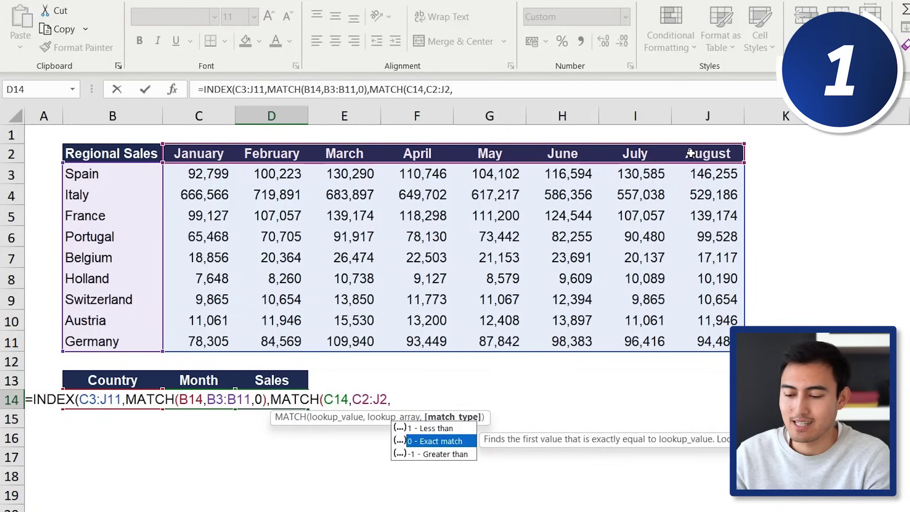
{"action": "key", "text": "Tab"}
{"action": "type", "text": ")"}
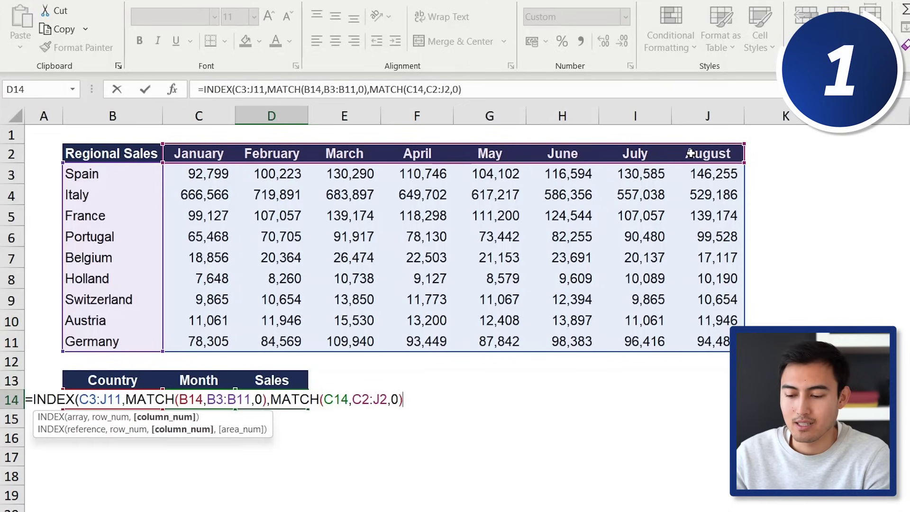
{"action": "type", "text": ")"}
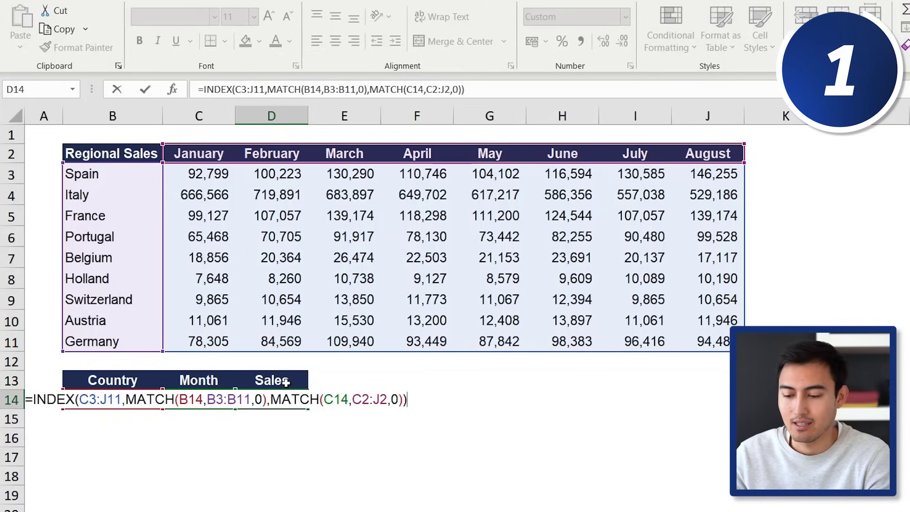
{"action": "key", "text": "Return"}
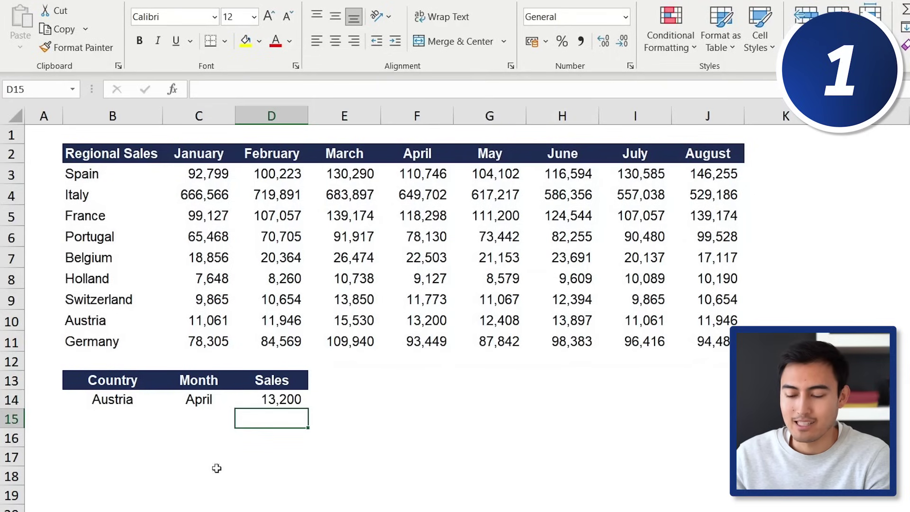
Check that Austria's April sales in F10 read 13,200
{"action": "key", "text": "Up"}
{"action": "key", "text": "Left"}
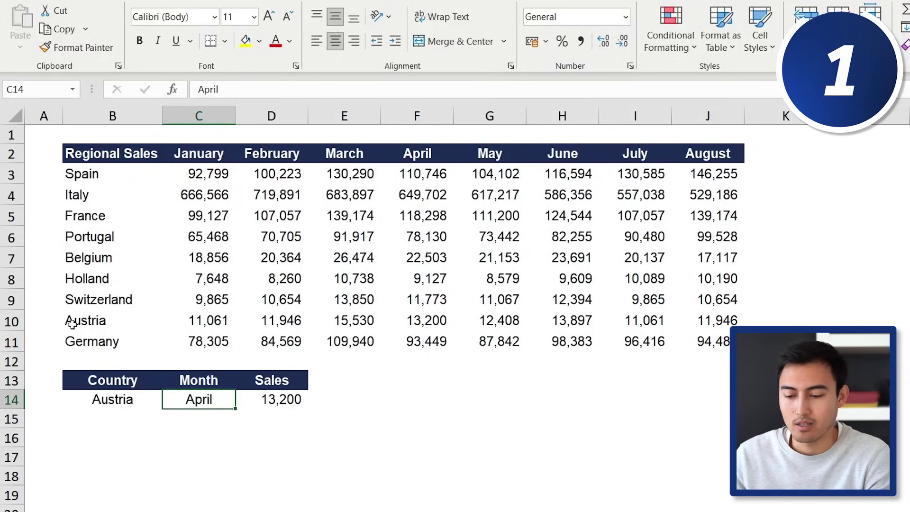
{"action": "key", "text": "Up"}
{"action": "key", "text": "Up"}
{"action": "key", "text": "Up"}
{"action": "key", "text": "Up"}
{"action": "key", "text": "Right"}
{"action": "key", "text": "Right"}
{"action": "key", "text": "Right"}
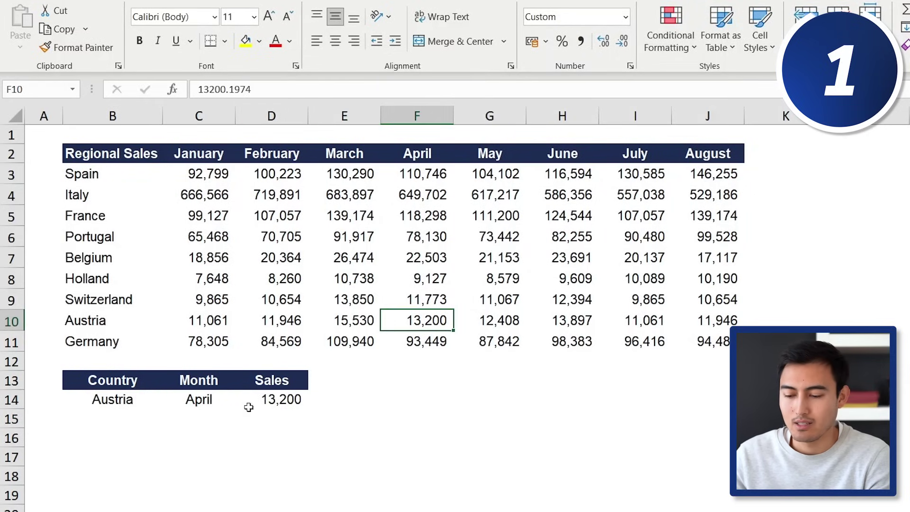
Change the Month in C14 to June, updating Sales to 13,897
{"action": "key", "text": "Down"}
{"action": "key", "text": "Down"}
{"action": "key", "text": "Down"}
{"action": "key", "text": "Down"}
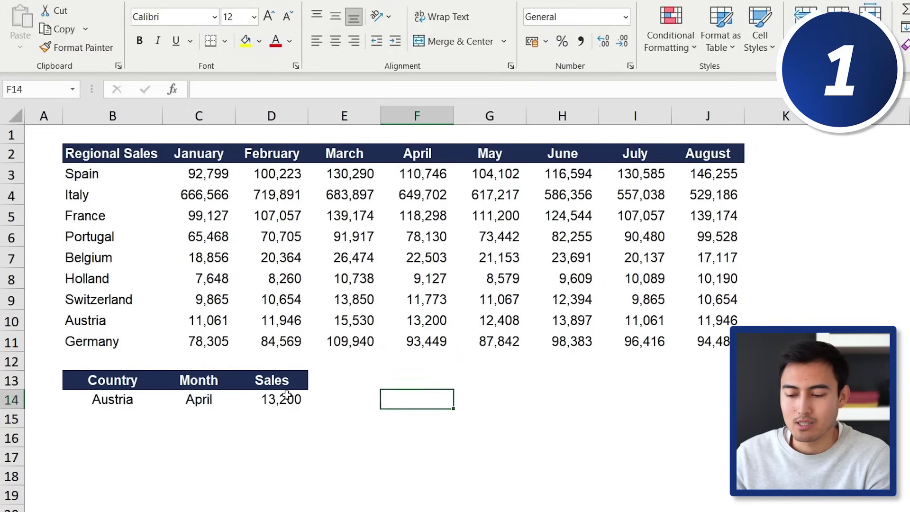
{"action": "key", "text": "Down"}
{"action": "key", "text": "Left"}
{"action": "key", "text": "Left"}
{"action": "key", "text": "Left"}
{"action": "key", "text": "Left"}
{"action": "key", "text": "Up"}
{"action": "key", "text": "Right"}
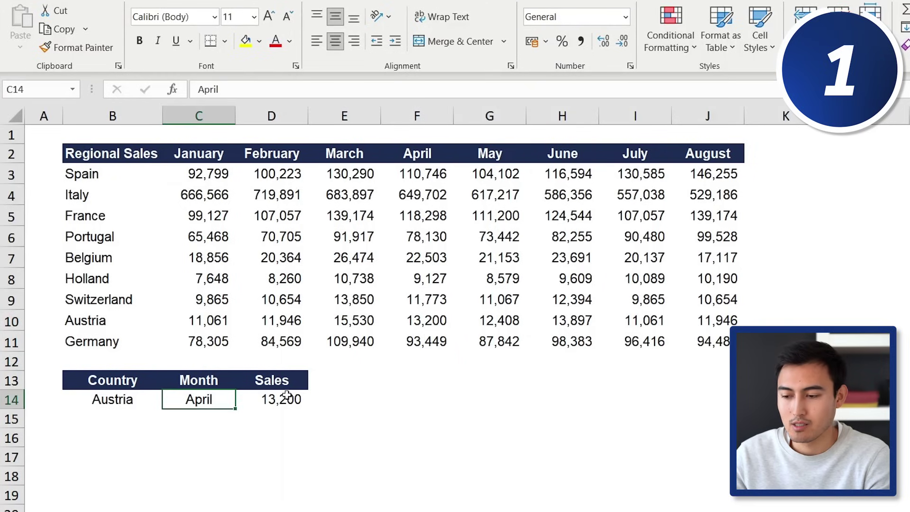
{"action": "type", "text": "June"}
{"action": "key", "text": "Return"}
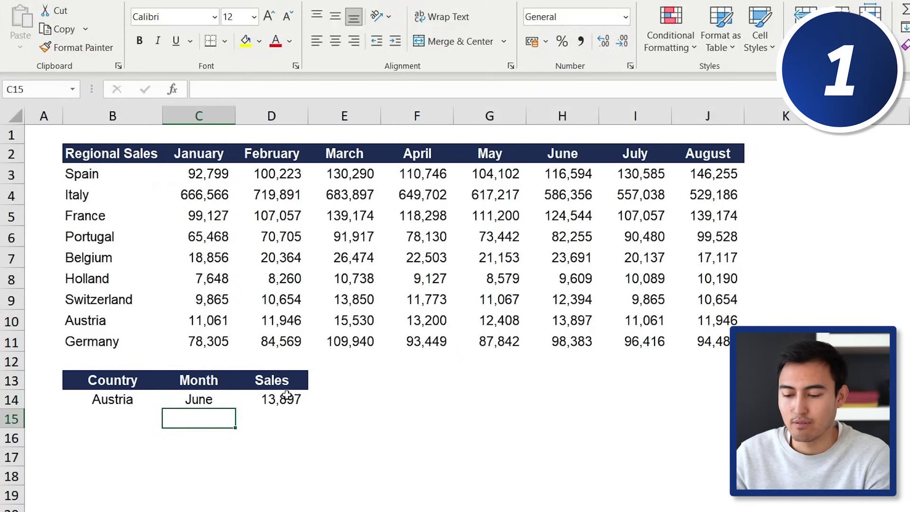